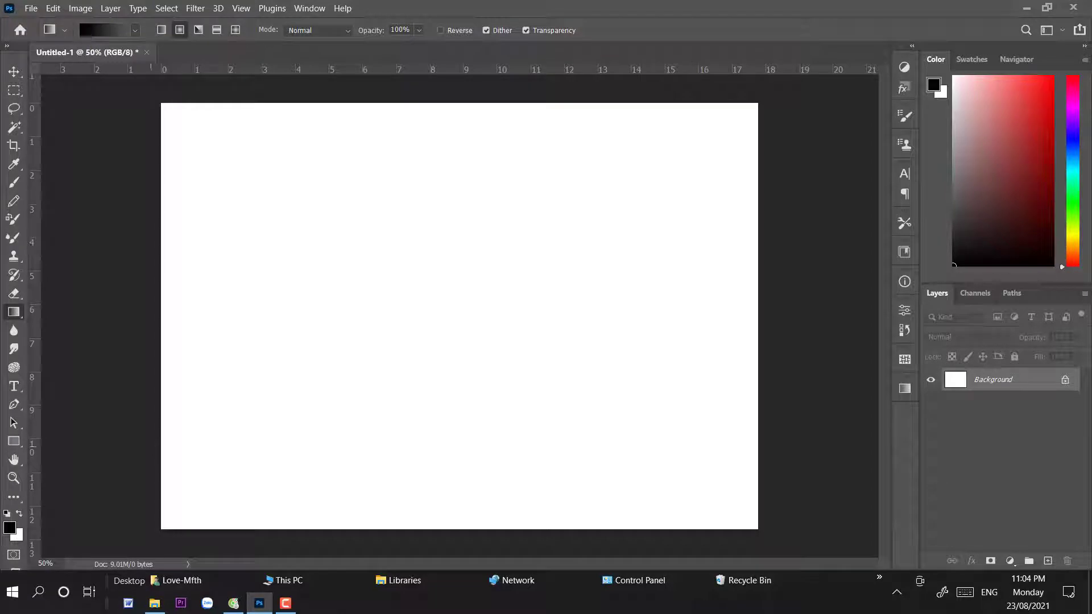
- Reveal the hidden Paint Bucket tool in the gradient/bucket tool group
{"action": "right_click", "coordinate": [14, 312]}
- Fill the white canvas solid black with the Paint Bucket
{"action": "left_click", "coordinate": [76, 323]}
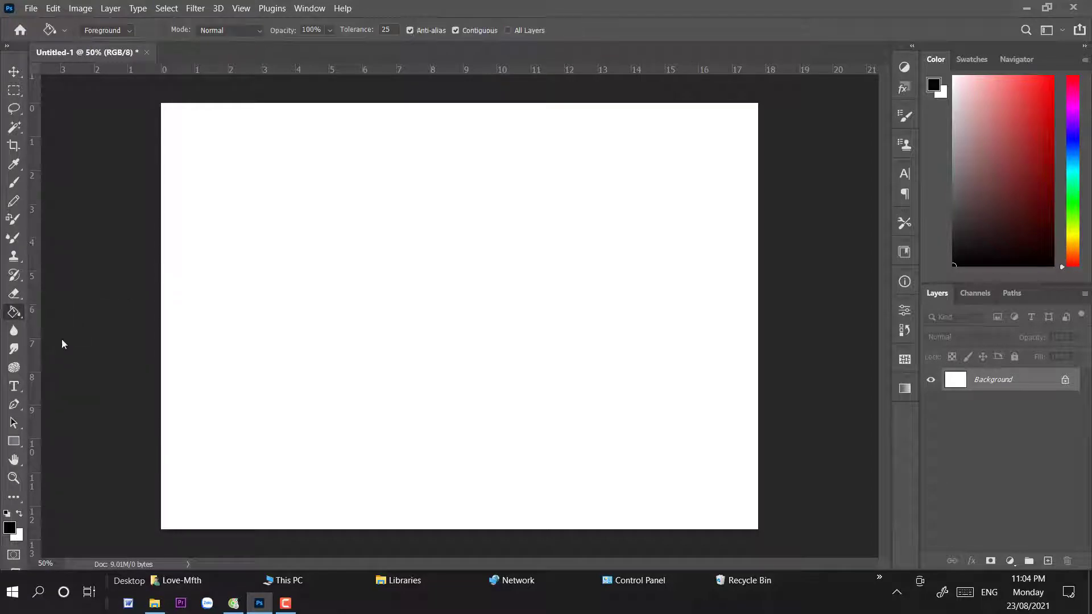
{"action": "left_click", "coordinate": [9, 527]}
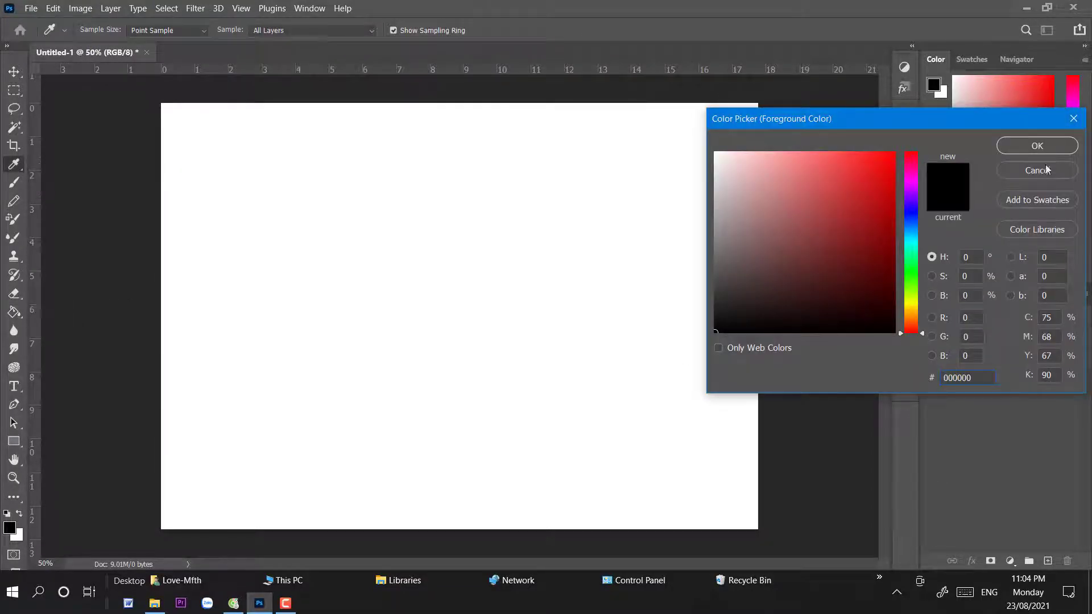
{"action": "left_click", "coordinate": [1047, 169]}
{"action": "left_click", "coordinate": [418, 279]}
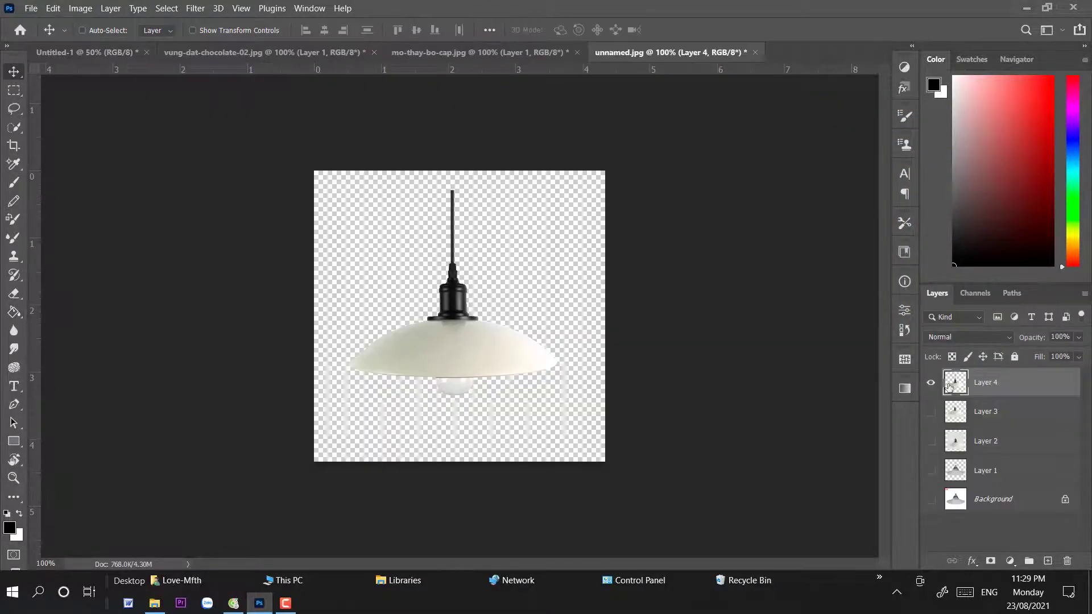
- Bring the pendant lamp in as Layer 1, enlarged and hanging from the top centre
{"action": "mouse_move", "coordinate": [461, 364]}
{"action": "left_mouse_down"}
{"action": "mouse_move", "coordinate": [479, 256]}
{"action": "mouse_move", "coordinate": [442, 222]}
{"action": "left_mouse_up"}
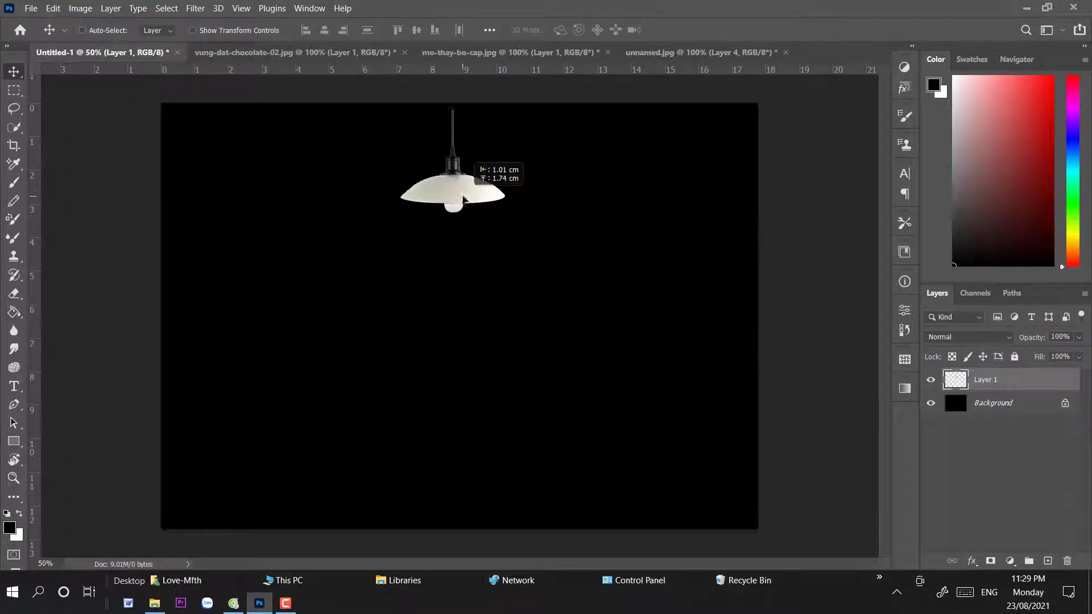
{"action": "key", "text": "ctrl+t"}
{"action": "left_click_drag", "start_coordinate": [505, 236], "coordinate": [541, 272]}
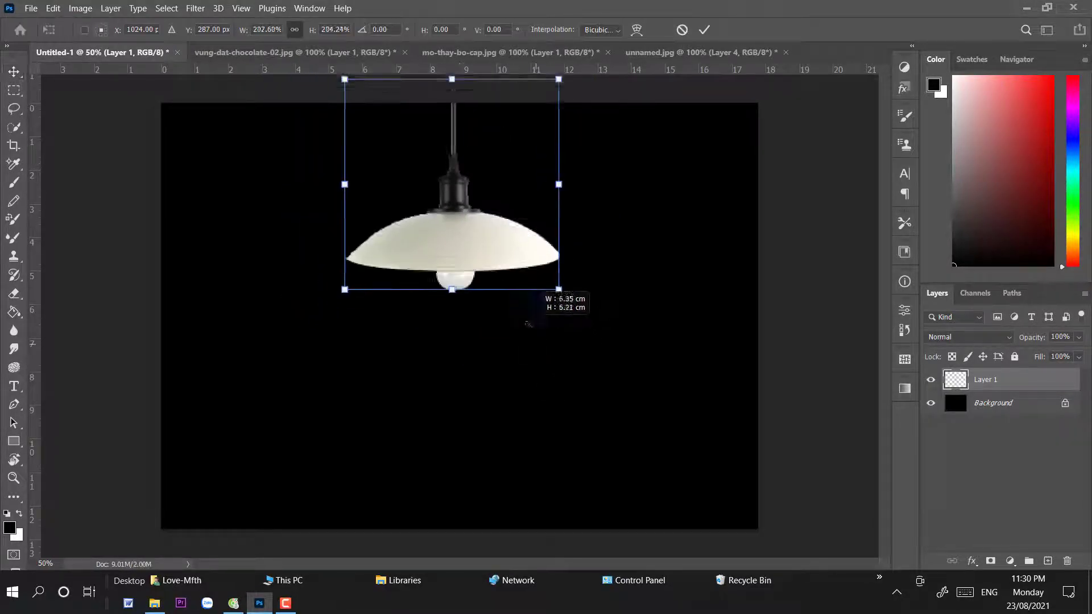
{"action": "left_click_drag", "start_coordinate": [535, 361], "coordinate": [527, 268]}
{"action": "left_click_drag", "start_coordinate": [487, 252], "coordinate": [483, 215]}
{"action": "key", "text": "Return"}
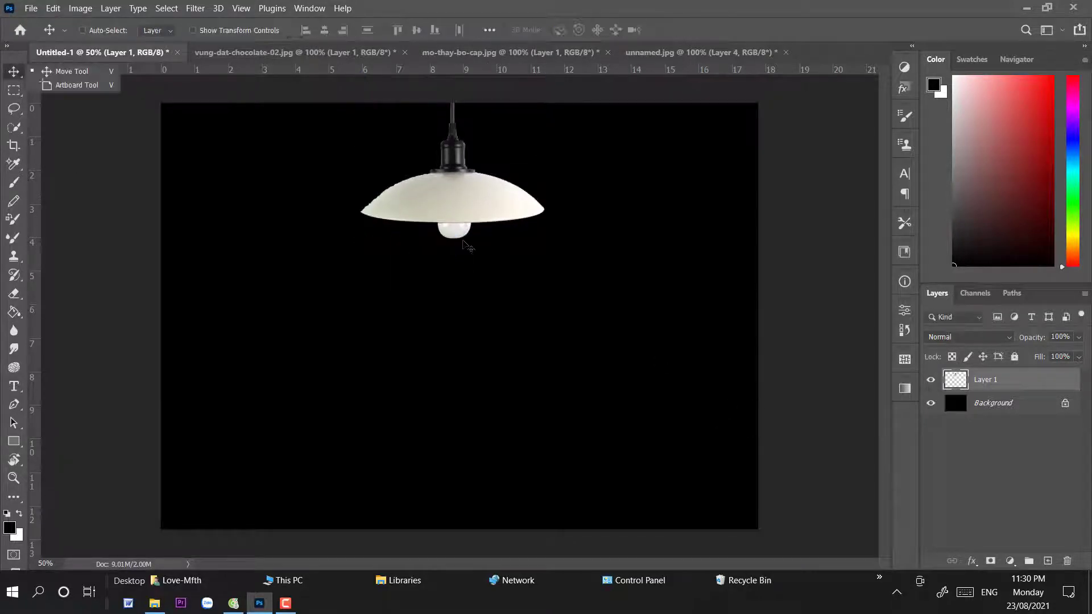
{"action": "left_click", "coordinate": [1010, 560]}
- Clip Hue/Saturation and Color Balance adjustments to the lamp, warming midtones toward red (+58) and yellow
{"action": "left_click", "coordinate": [1007, 424]}
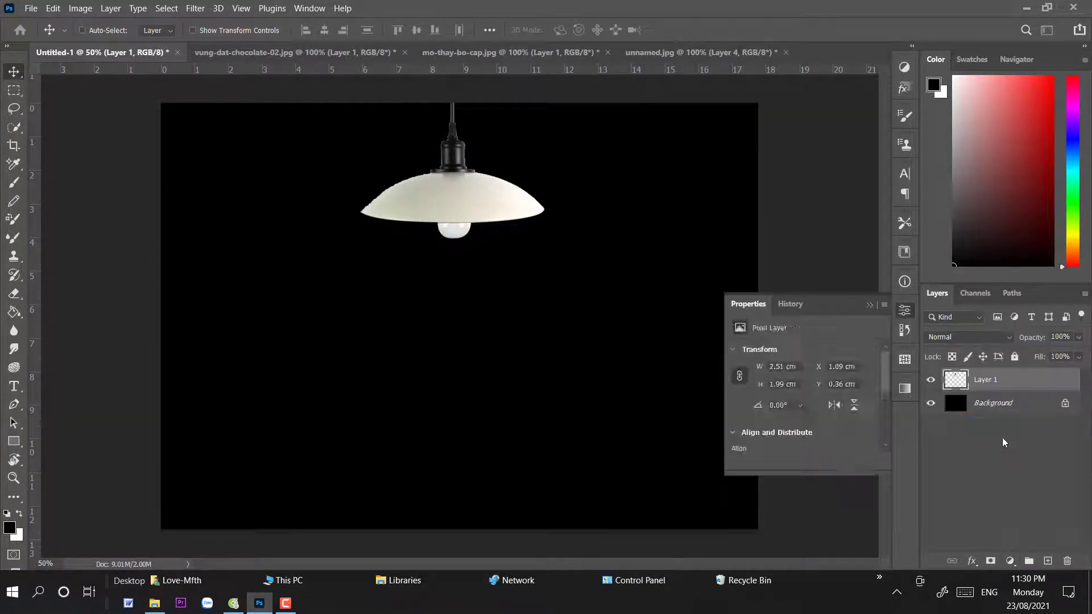
{"action": "left_click", "coordinate": [1010, 561]}
{"action": "left_click", "coordinate": [1013, 436]}
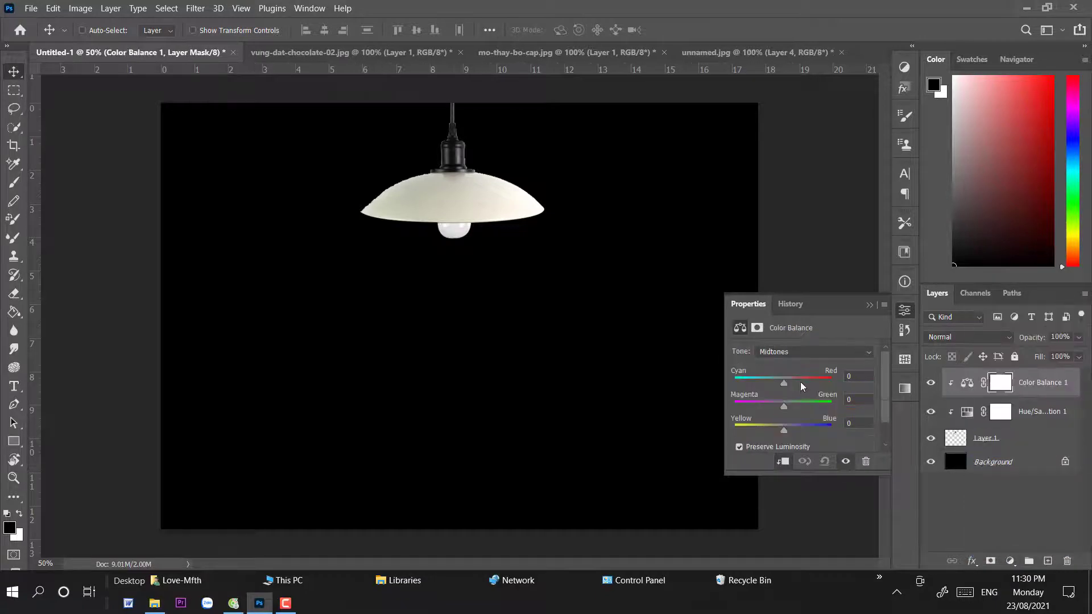
{"action": "left_click_drag", "start_coordinate": [780, 431], "coordinate": [768, 430]}
{"action": "left_click_drag", "start_coordinate": [784, 382], "coordinate": [813, 383]}
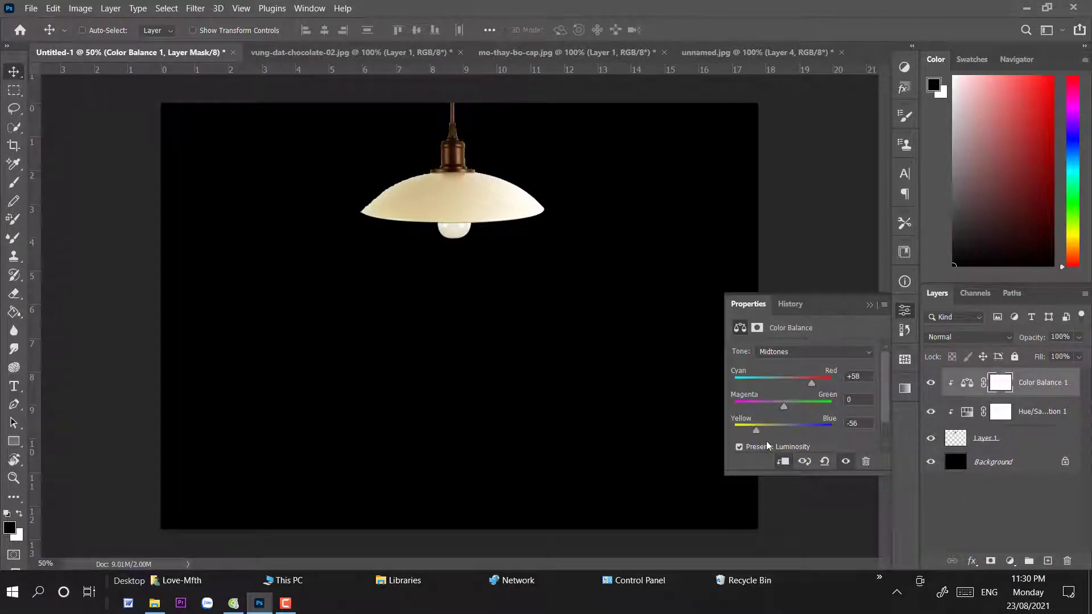
{"action": "left_click_drag", "start_coordinate": [748, 431], "coordinate": [752, 432]}
- Close the adjustment properties and reselect the lamp layer, Layer 1
{"action": "left_click", "coordinate": [533, 293]}
{"action": "left_click", "coordinate": [460, 236]}
{"action": "left_click", "coordinate": [560, 230]}
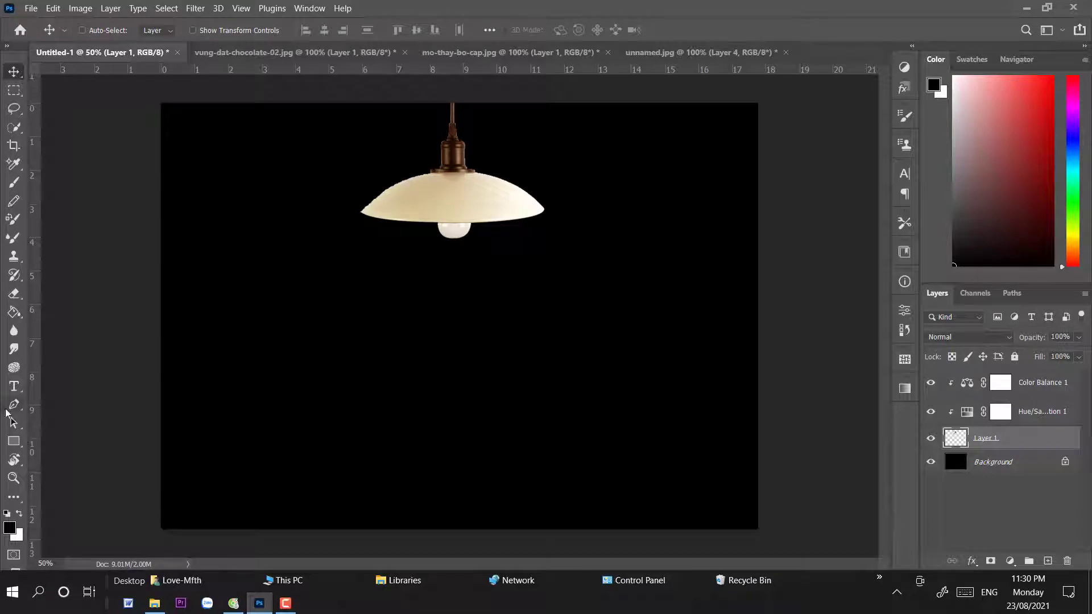
{"action": "left_click", "coordinate": [14, 405]}
- Zoom in and delete the fringe along the lamp shade's left edge using a pen-drawn selection
{"action": "key", "text": "ctrl+plus"}
{"action": "key", "text": "ctrl+plus"}
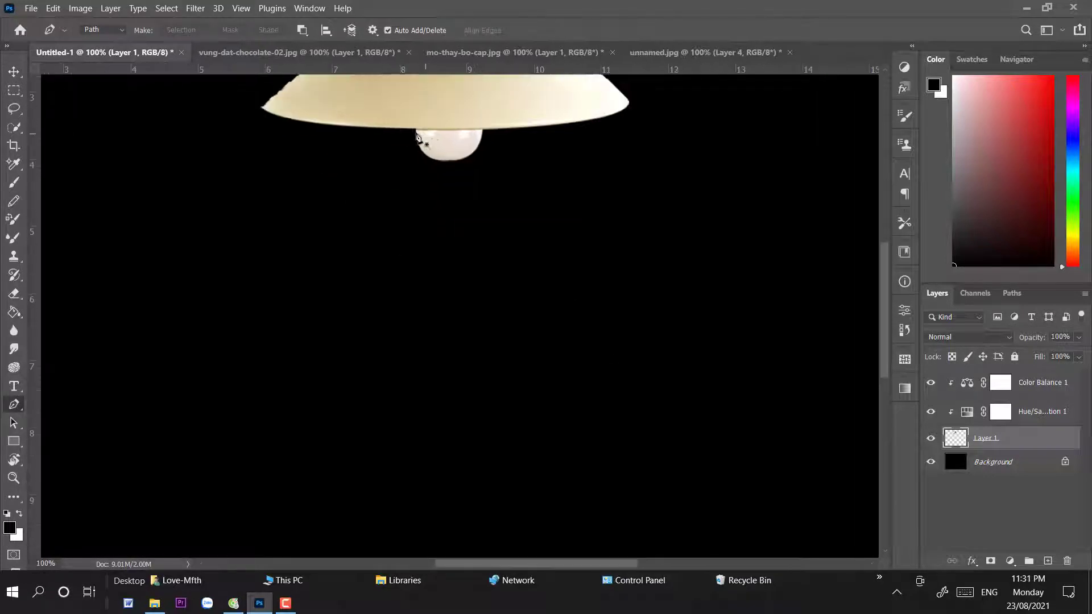
{"action": "scroll", "coordinate": [414, 193], "scroll_direction": "up", "scroll_amount": 2}
{"action": "scroll", "coordinate": [341, 177], "scroll_direction": "up", "scroll_amount": 1}
{"action": "left_click", "coordinate": [261, 178]}
{"action": "left_click_drag", "start_coordinate": [401, 96], "coordinate": [499, 79]}
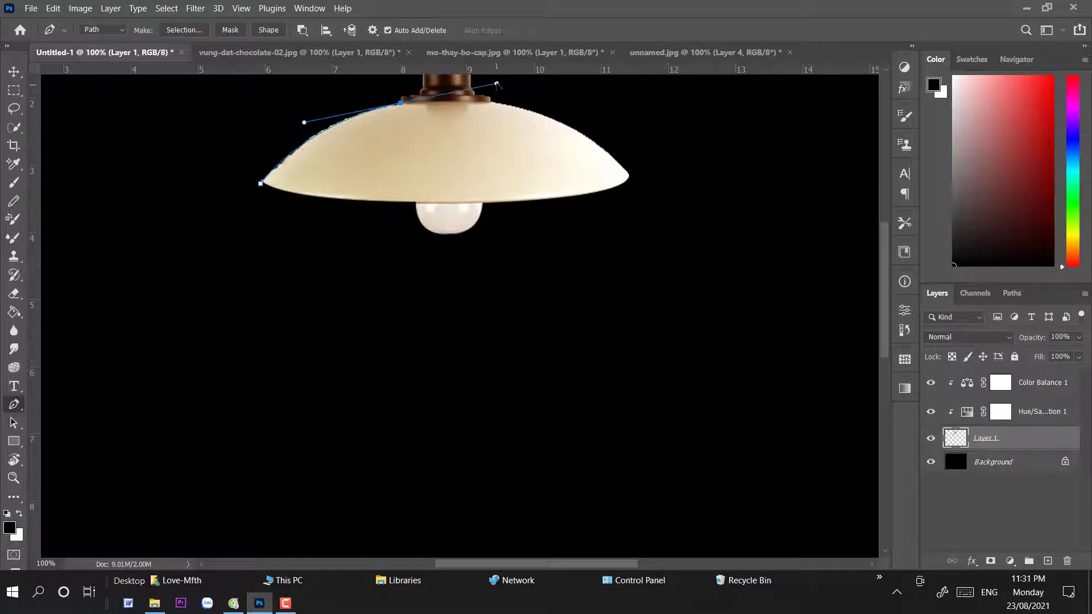
{"action": "left_click", "coordinate": [402, 103], "text": "alt"}
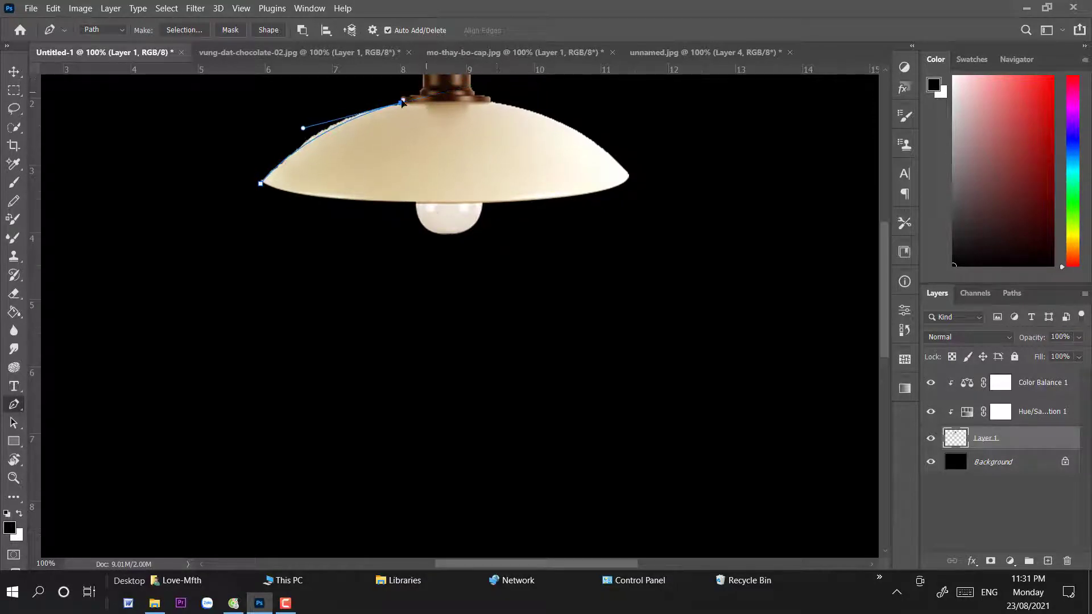
{"action": "left_click", "coordinate": [368, 94]}
{"action": "left_click_drag", "start_coordinate": [261, 117], "coordinate": [242, 137]}
{"action": "left_click", "coordinate": [260, 183]}
{"action": "key", "text": "ctrl+Return"}
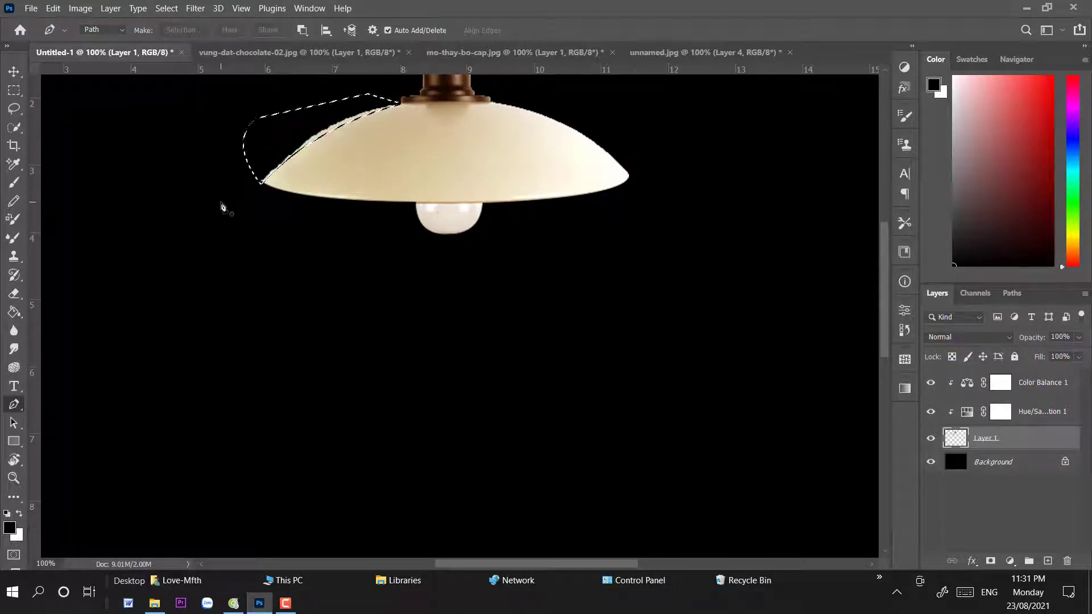
{"action": "key", "text": "Delete"}
{"action": "key", "text": "ctrl+d"}
{"action": "key", "text": "v"}
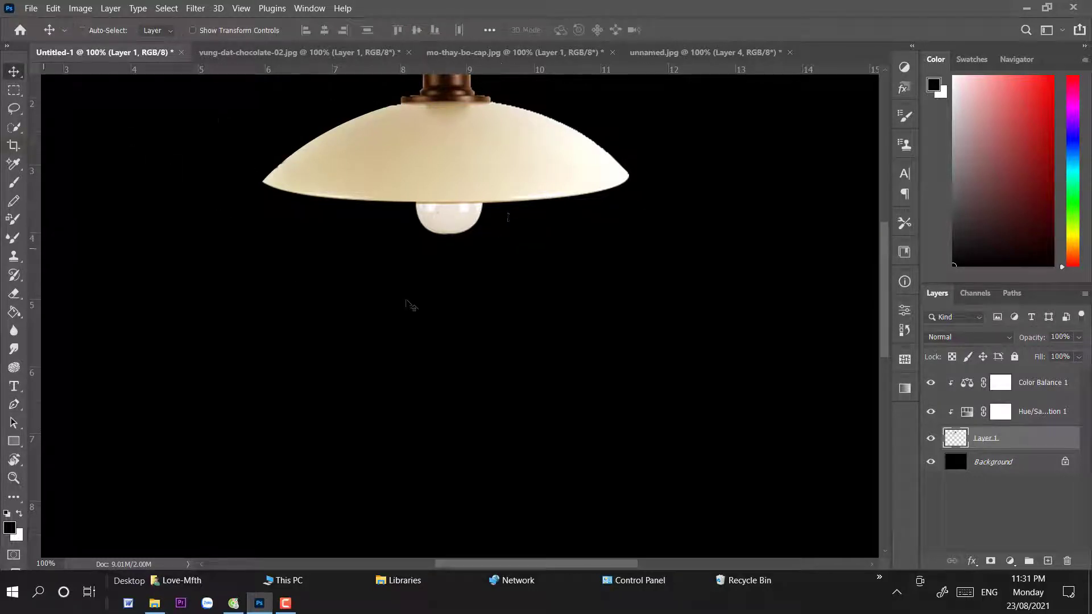
- Remove the fringe along the shade's right edge with a pen-traced selection
{"action": "left_click", "coordinate": [14, 405]}
{"action": "left_click", "coordinate": [492, 102]}
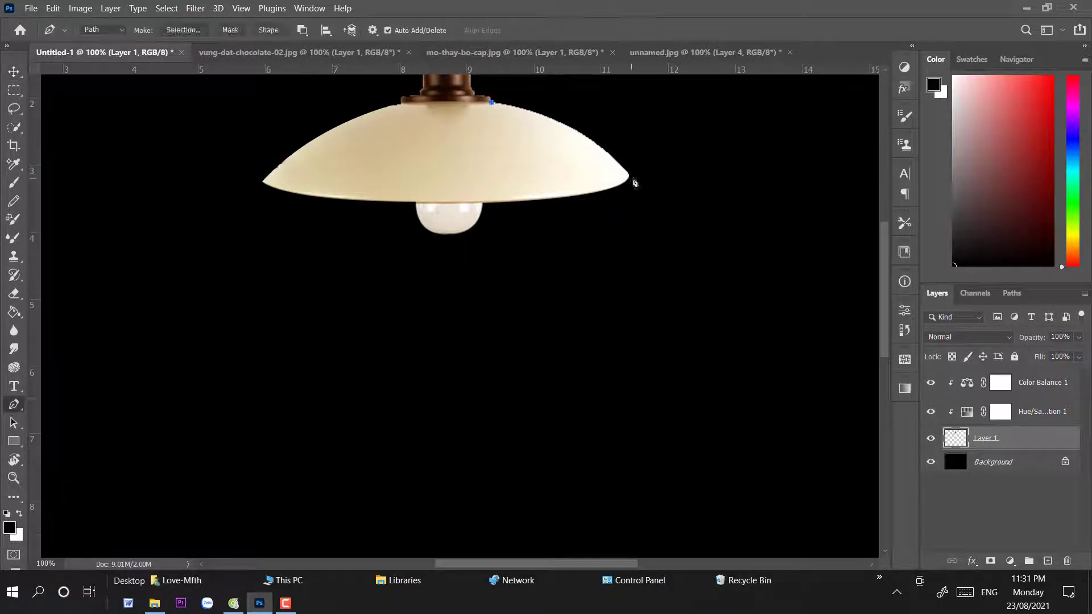
{"action": "left_click_drag", "start_coordinate": [628, 175], "coordinate": [680, 238]}
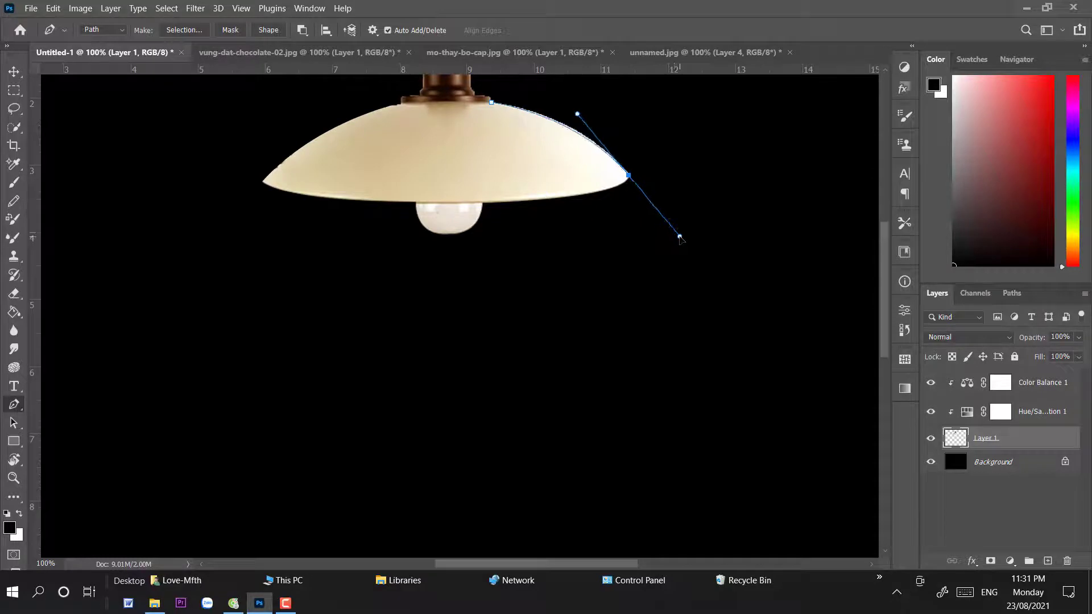
{"action": "left_click", "coordinate": [658, 150]}
{"action": "left_click", "coordinate": [620, 118]}
{"action": "left_click", "coordinate": [569, 86]}
{"action": "left_click", "coordinate": [491, 102]}
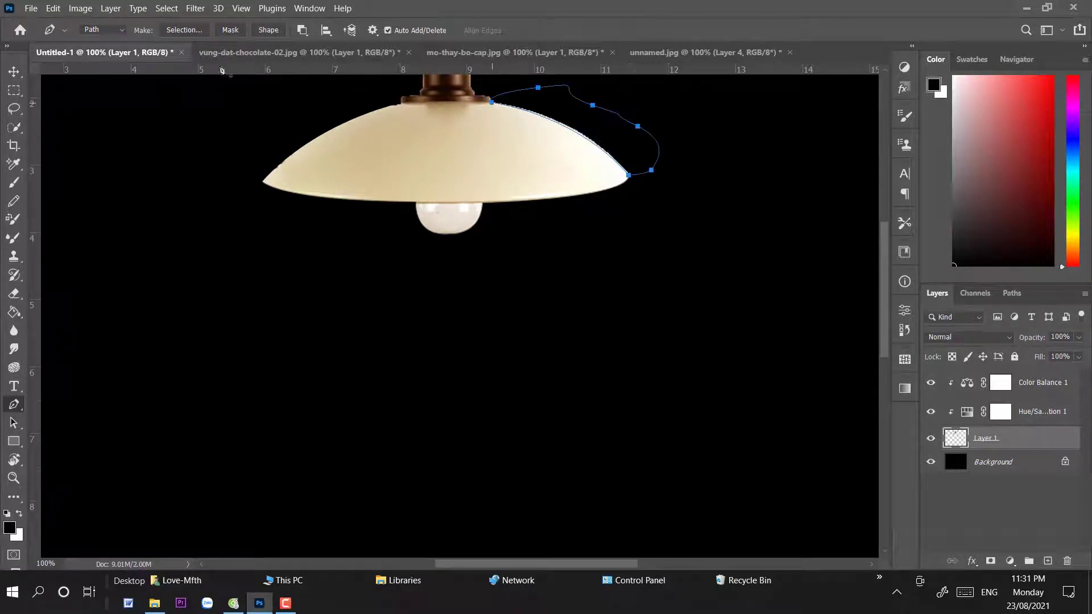
{"action": "left_click", "coordinate": [15, 70]}
{"action": "key", "text": "ctrl+Return"}
{"action": "key", "text": "ctrl+d"}
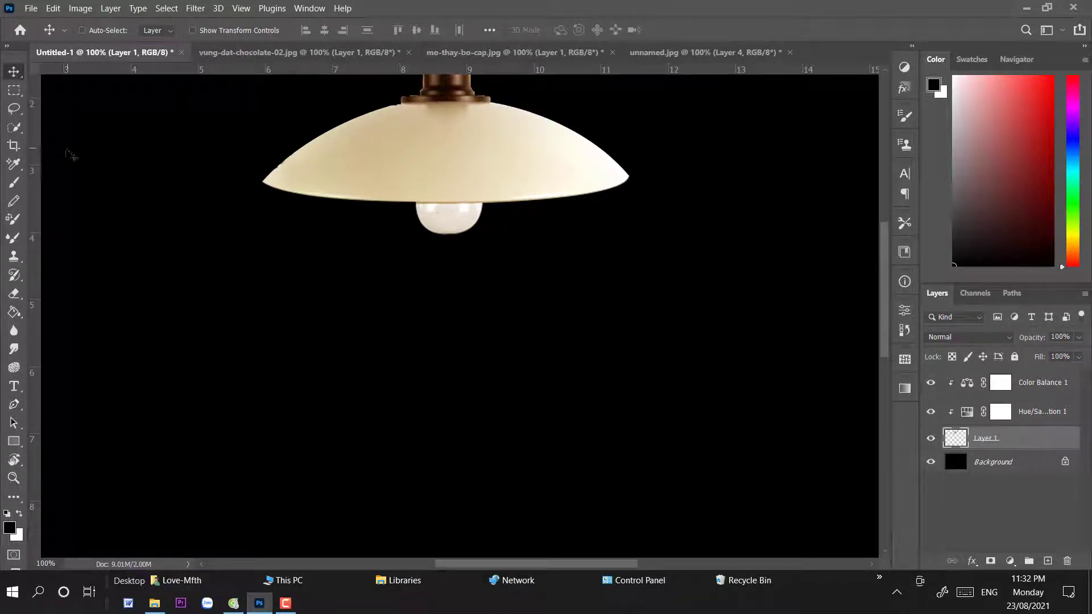
- Trim the stray fringe at the shade's left tip with a pen-drawn selection
{"action": "left_click", "coordinate": [14, 403]}
{"action": "left_click", "coordinate": [282, 164]}
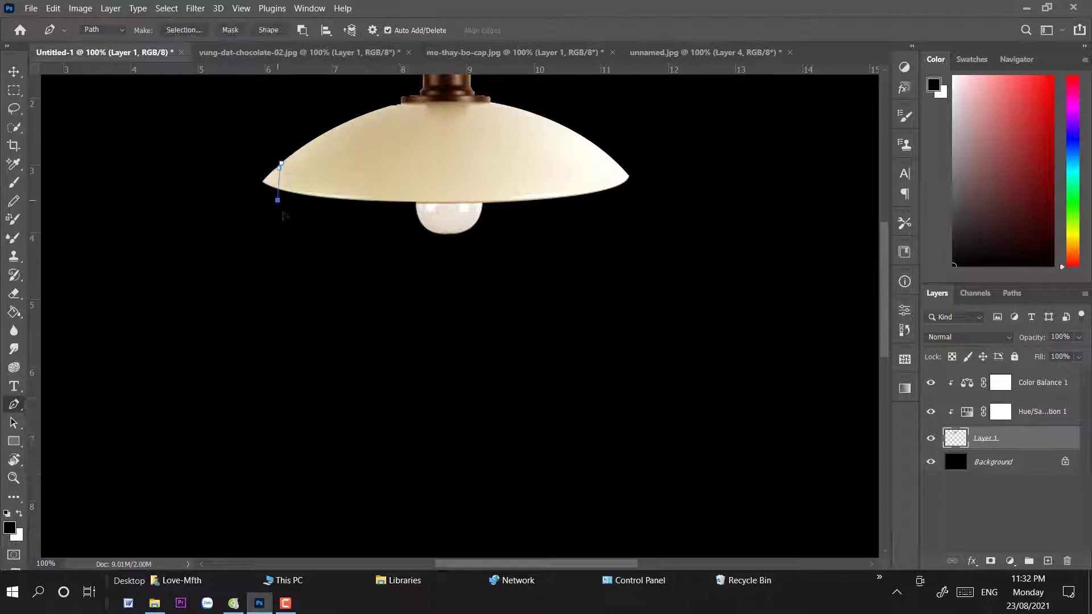
{"action": "left_click_drag", "start_coordinate": [277, 199], "coordinate": [304, 225]}
{"action": "left_click", "coordinate": [281, 163]}
{"action": "key", "text": "ctrl+Return"}
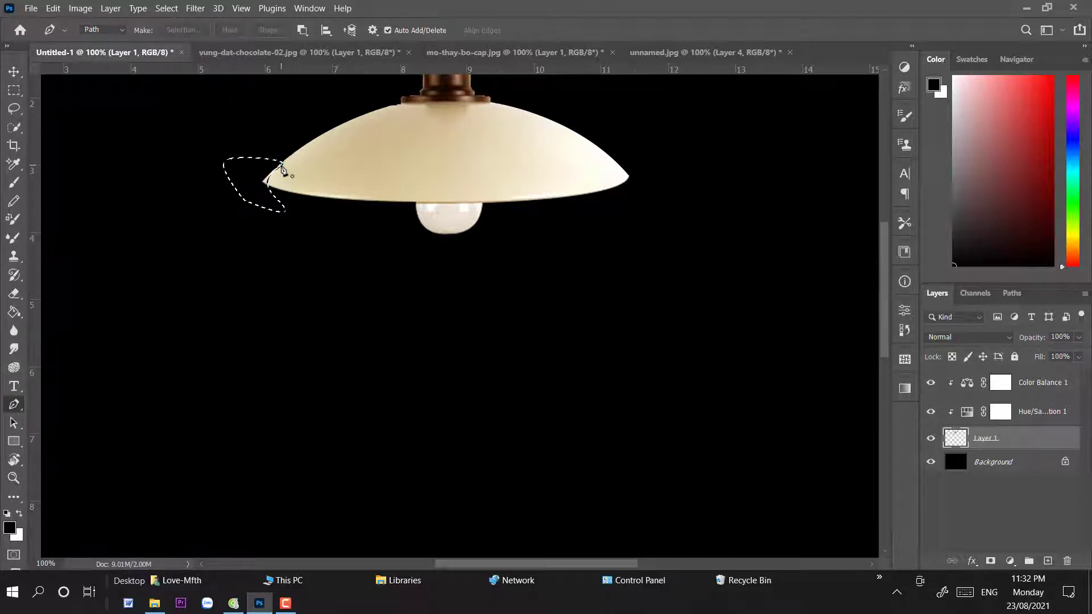
{"action": "key", "text": "ctrl+d"}
{"action": "key", "text": "v"}
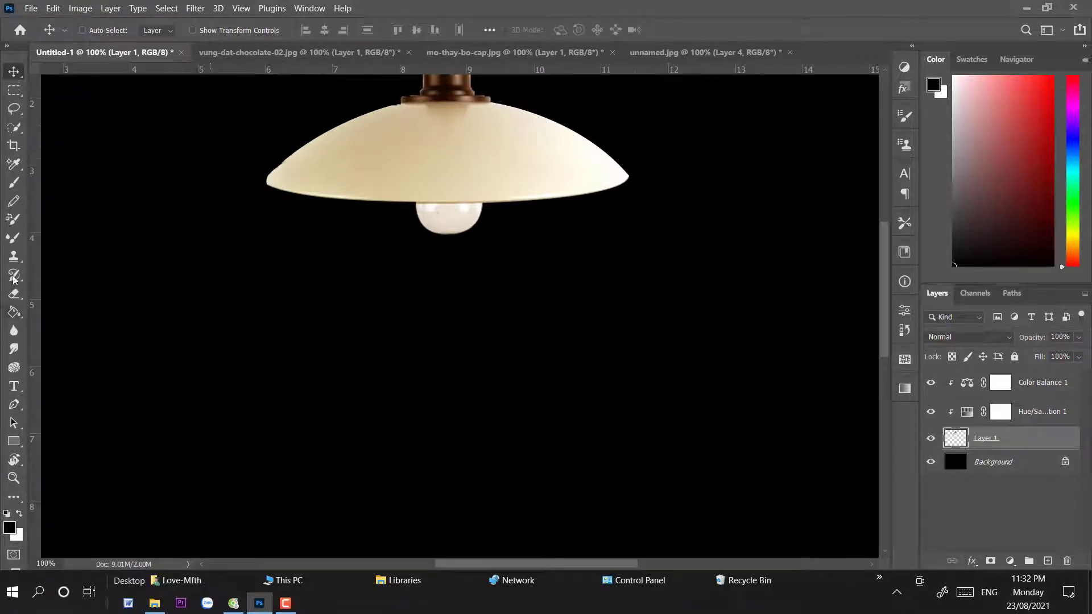
{"action": "left_click", "coordinate": [14, 238]}
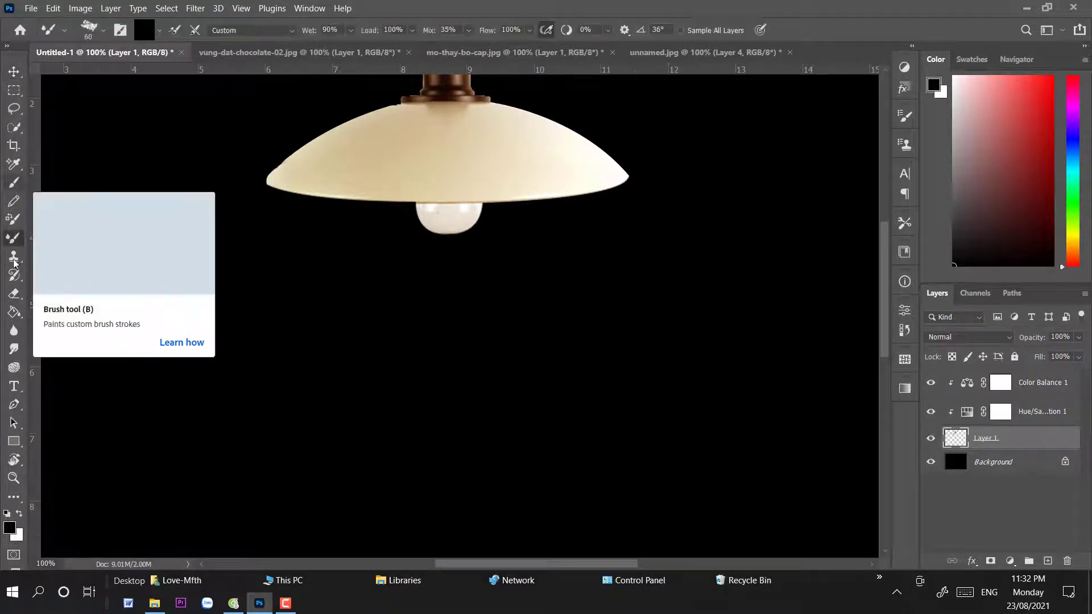
- Erase the remaining rough bits along the shade's edges with a 50 px Hard Round eraser
{"action": "left_click", "coordinate": [14, 294]}
{"action": "right_click", "coordinate": [104, 219]}
{"action": "key", "text": "Escape"}
{"action": "right_click", "coordinate": [255, 203]}
{"action": "type", "text": "50"}
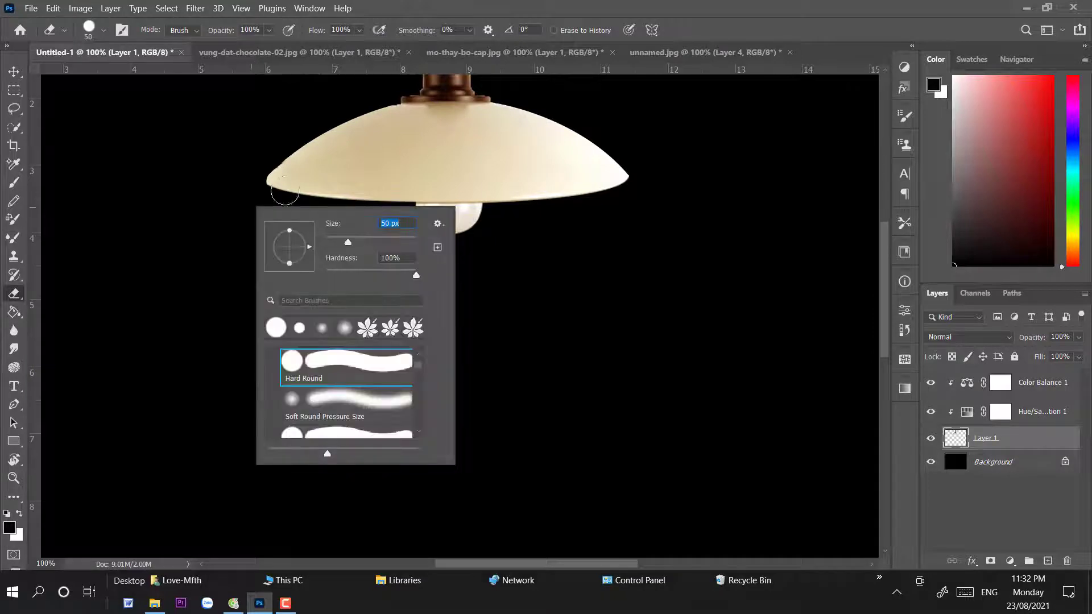
{"action": "key", "text": "Return"}
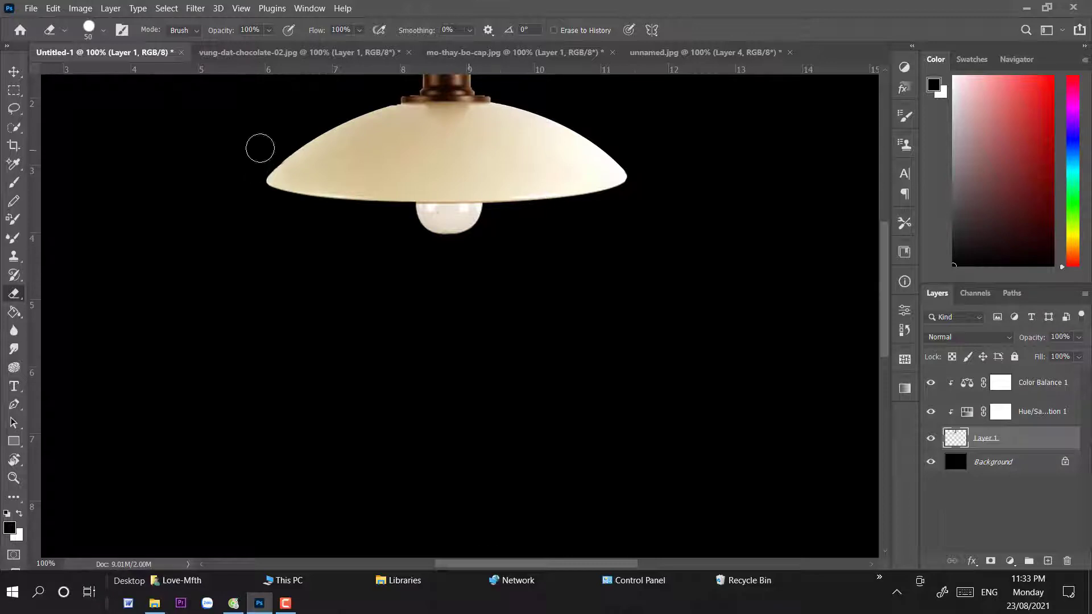
{"action": "left_click", "coordinate": [13, 72]}
{"action": "left_click", "coordinate": [14, 405]}
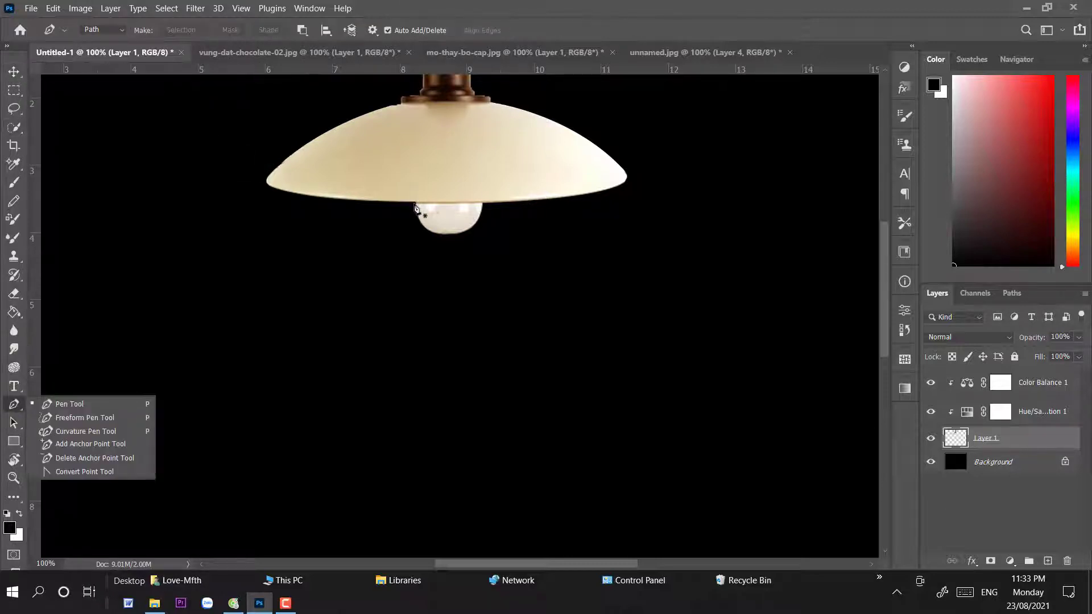
- Trace the bulb's outline with the Pen tool and load it as a selection
{"action": "left_click", "coordinate": [415, 204]}
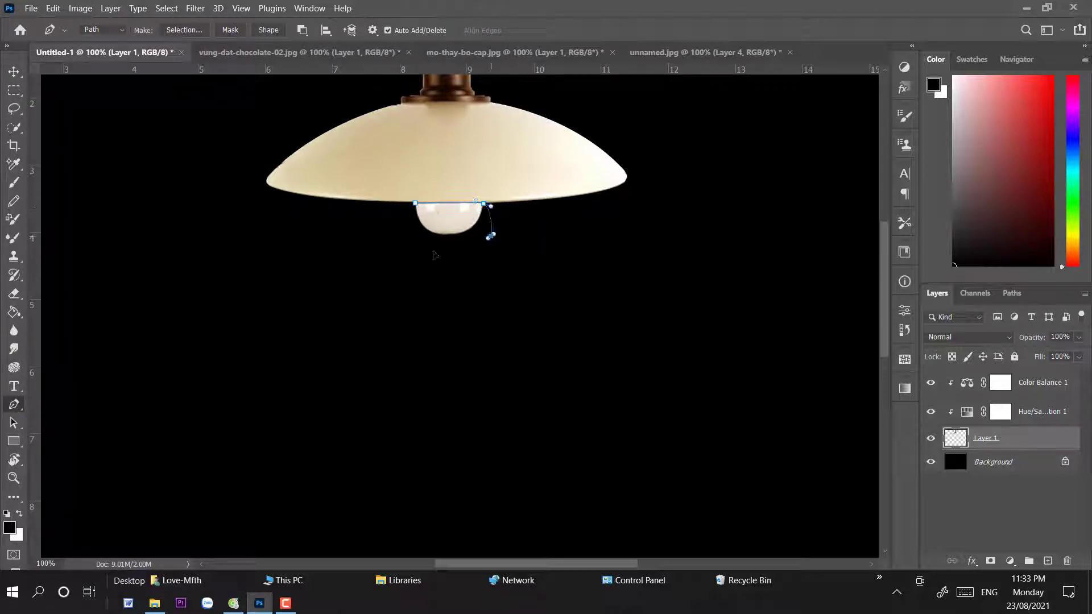
{"action": "left_click", "coordinate": [489, 237]}
{"action": "left_click", "coordinate": [380, 250]}
{"action": "left_click", "coordinate": [416, 203]}
{"action": "key", "text": "ctrl+Return"}
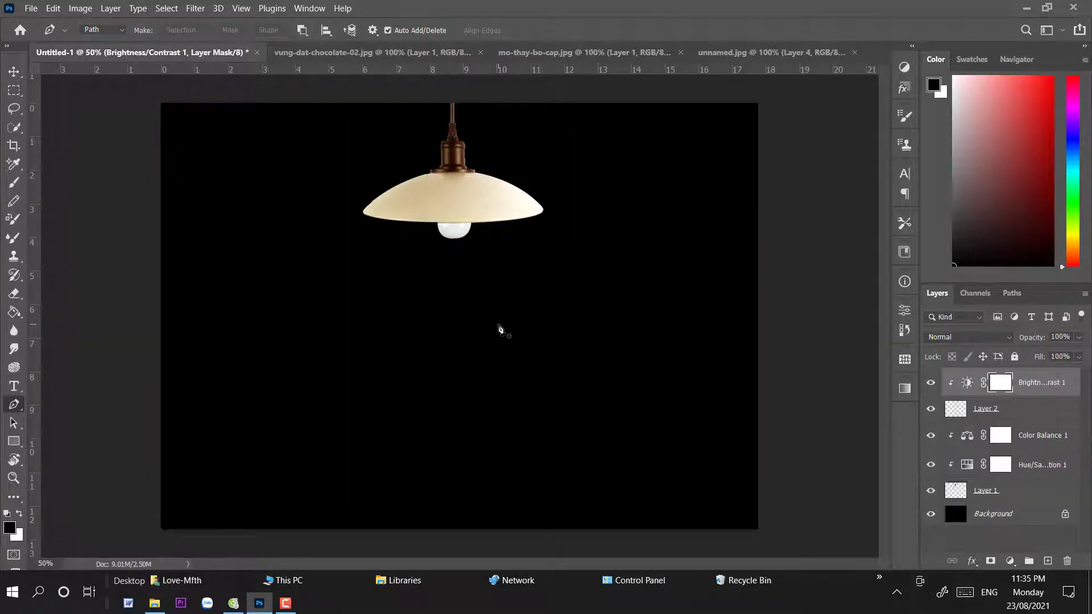
{"action": "key", "text": "v"}
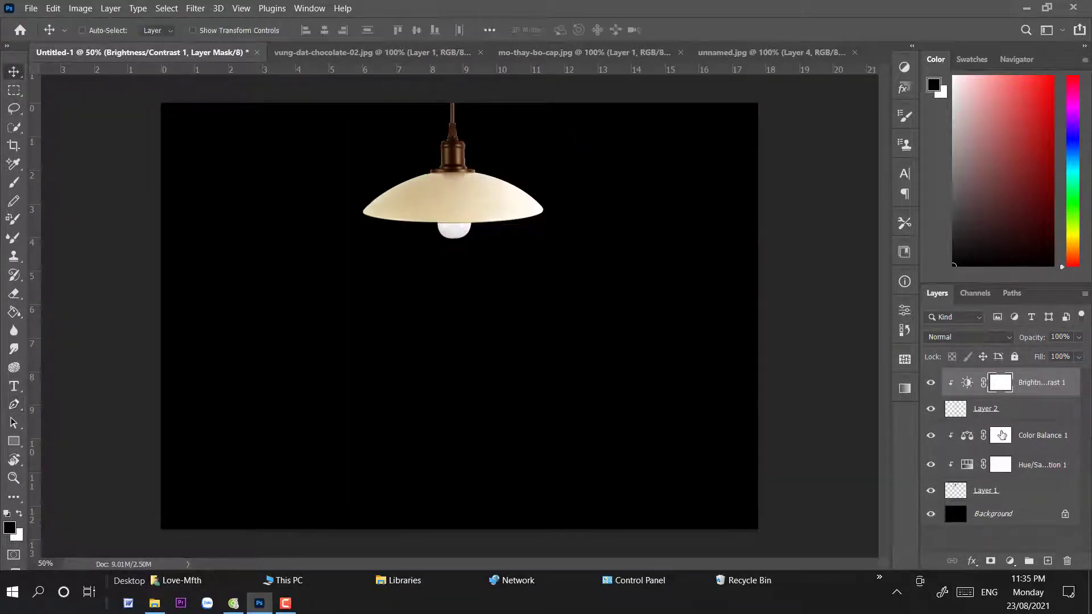
- Narrow the bulb on Layer 2 to about 88% width, then add an empty Layer 3 on top
{"action": "left_click", "coordinate": [452, 234]}
{"action": "key", "text": "ctrl+t"}
{"action": "mouse_move", "coordinate": [454, 238]}
{"action": "left_mouse_down"}
{"action": "mouse_move", "coordinate": [493, 233]}
{"action": "mouse_move", "coordinate": [466, 229]}
{"action": "left_mouse_up"}
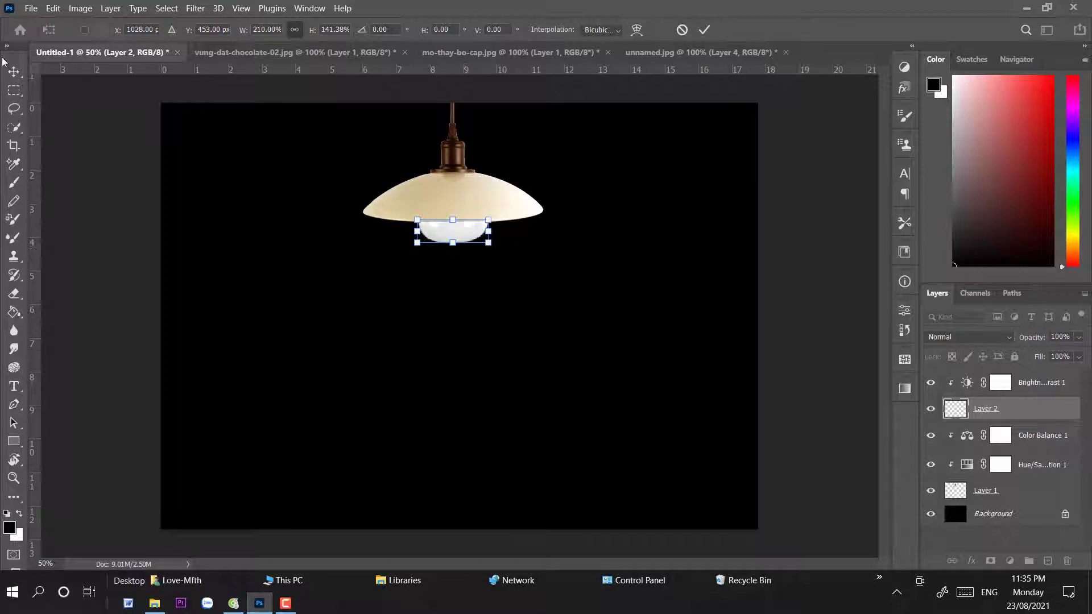
{"action": "key", "text": "Return"}
{"action": "left_click_drag", "start_coordinate": [465, 229], "coordinate": [454, 230]}
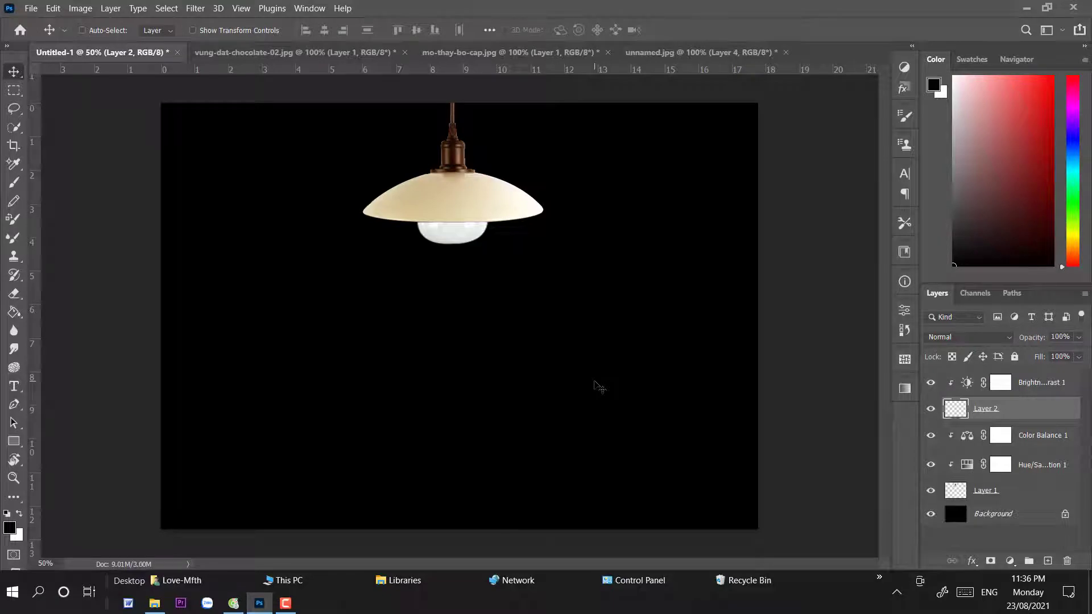
{"action": "key", "text": "ctrl+t"}
{"action": "left_click_drag", "start_coordinate": [488, 232], "coordinate": [484, 232]}
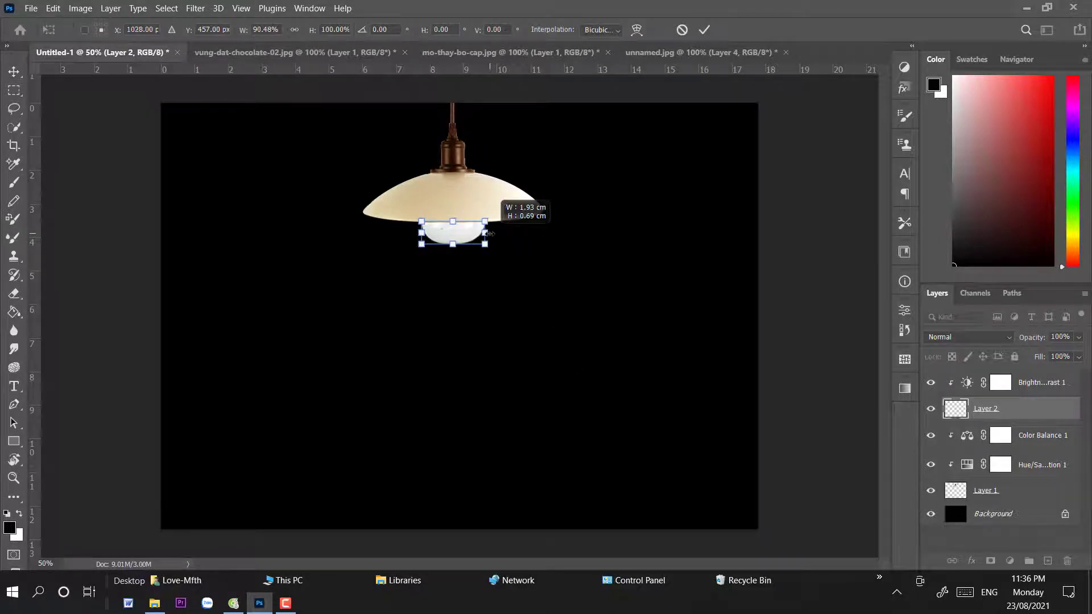
{"action": "key", "text": "Return"}
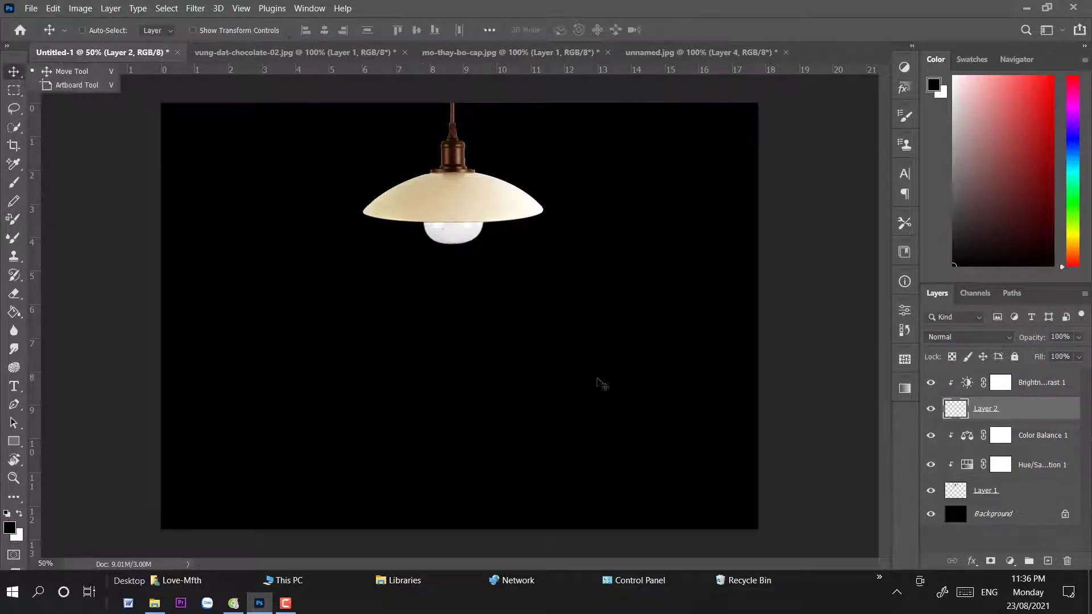
{"action": "left_click", "coordinate": [1079, 386]}
{"action": "key", "text": "ctrl+shift+alt+n"}
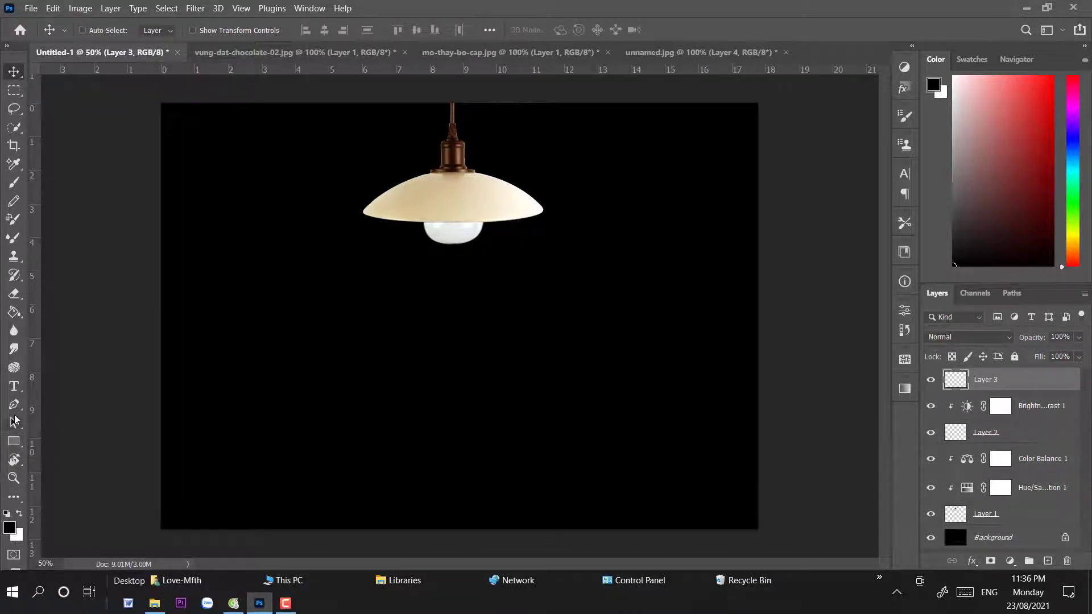
- Draw a triangular light cone spreading down from the bulb and fill it white
{"action": "left_click", "coordinate": [14, 404]}
{"action": "left_click", "coordinate": [62, 402]}
{"action": "left_click", "coordinate": [325, 430]}
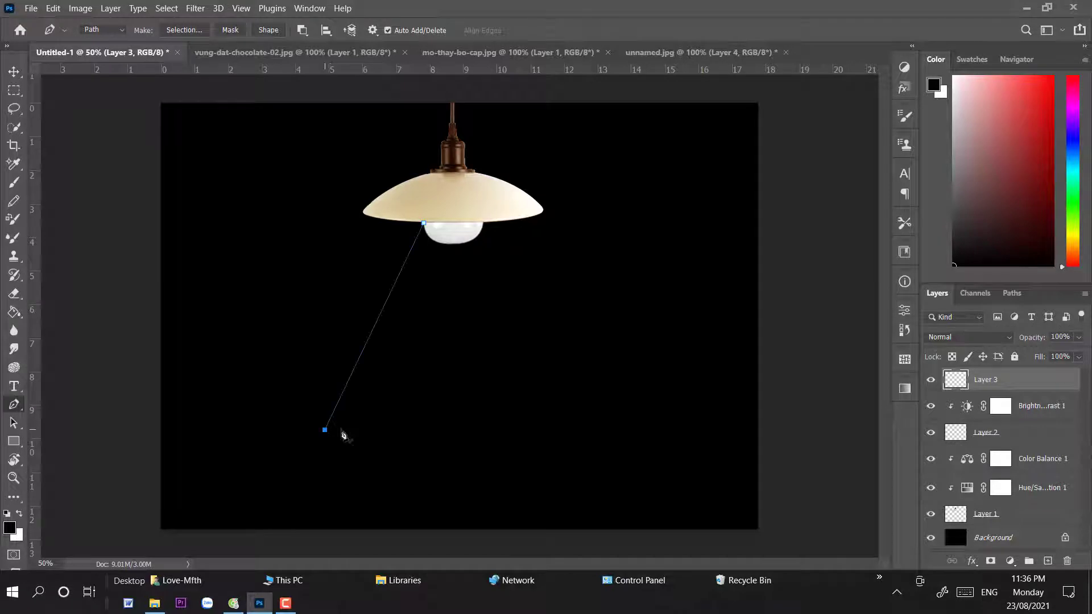
{"action": "left_click", "coordinate": [583, 432]}
{"action": "left_click", "coordinate": [485, 225]}
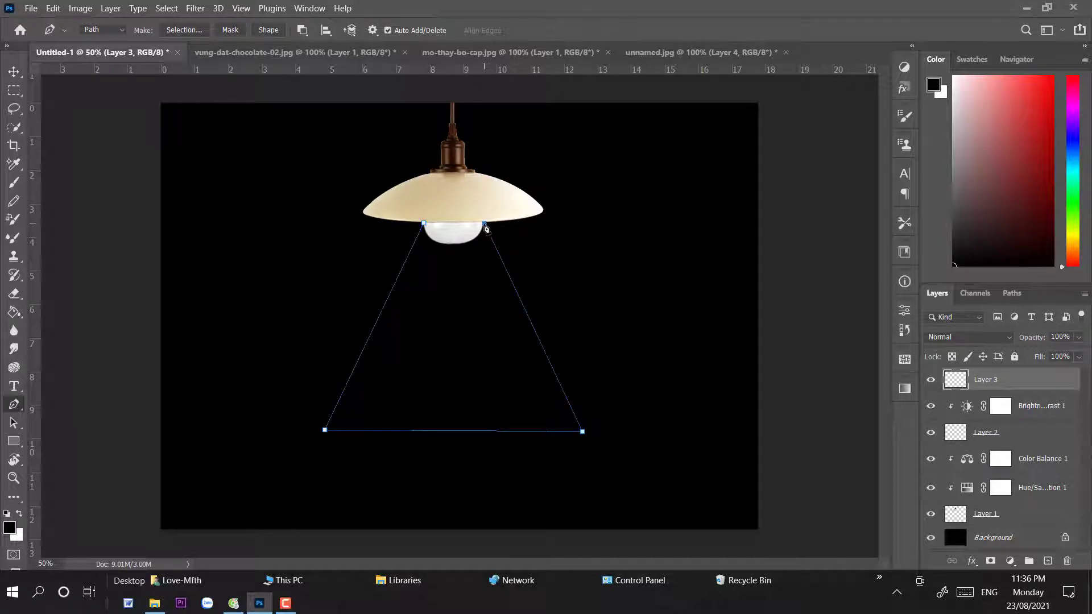
{"action": "left_click", "coordinate": [423, 224]}
{"action": "key", "text": "ctrl+Return"}
{"action": "key", "text": "v"}
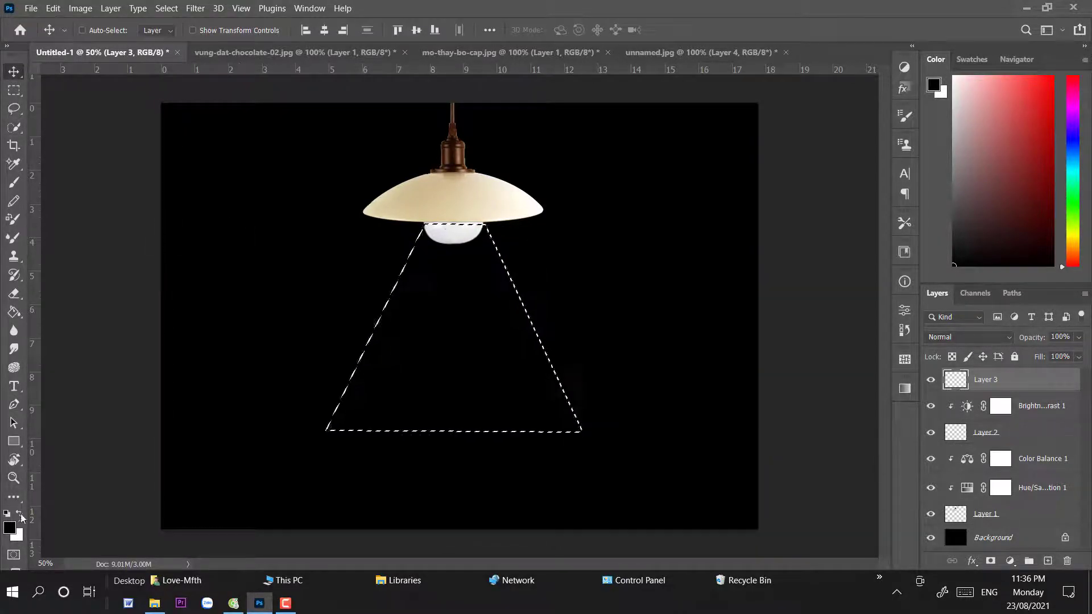
{"action": "left_click", "coordinate": [19, 514]}
{"action": "key", "text": "alt+BackSpace"}
{"action": "key", "text": "ctrl+d"}
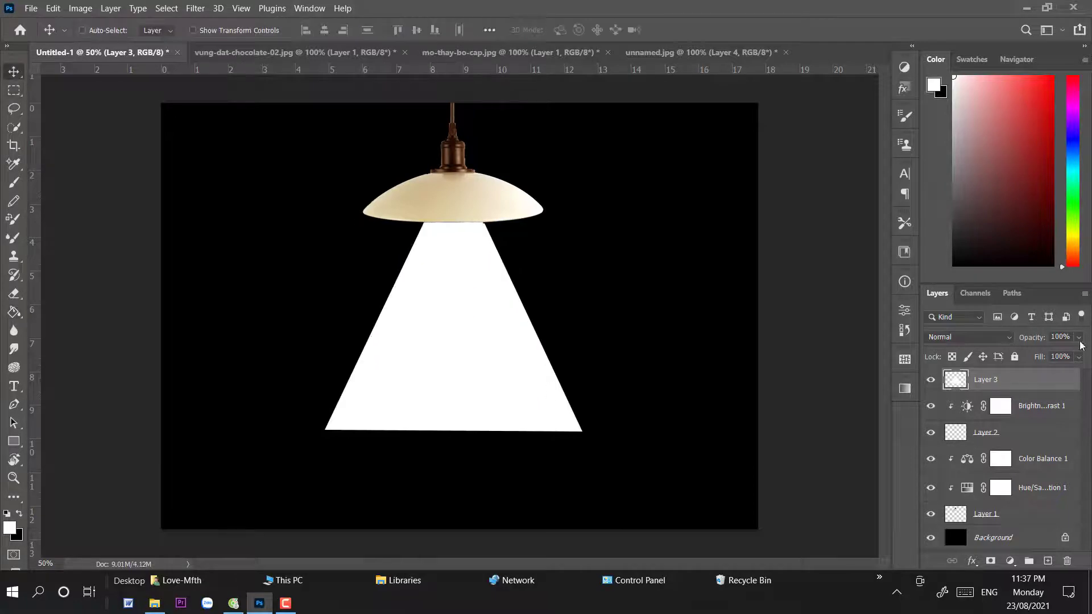
- Heavily Gaussian-blur the light cone and set its opacity to about 73%
{"action": "mouse_move", "coordinate": [1079, 337]}
{"action": "left_mouse_down"}
{"action": "mouse_move", "coordinate": [1049, 372]}
{"action": "mouse_move", "coordinate": [1033, 372]}
{"action": "left_mouse_up"}
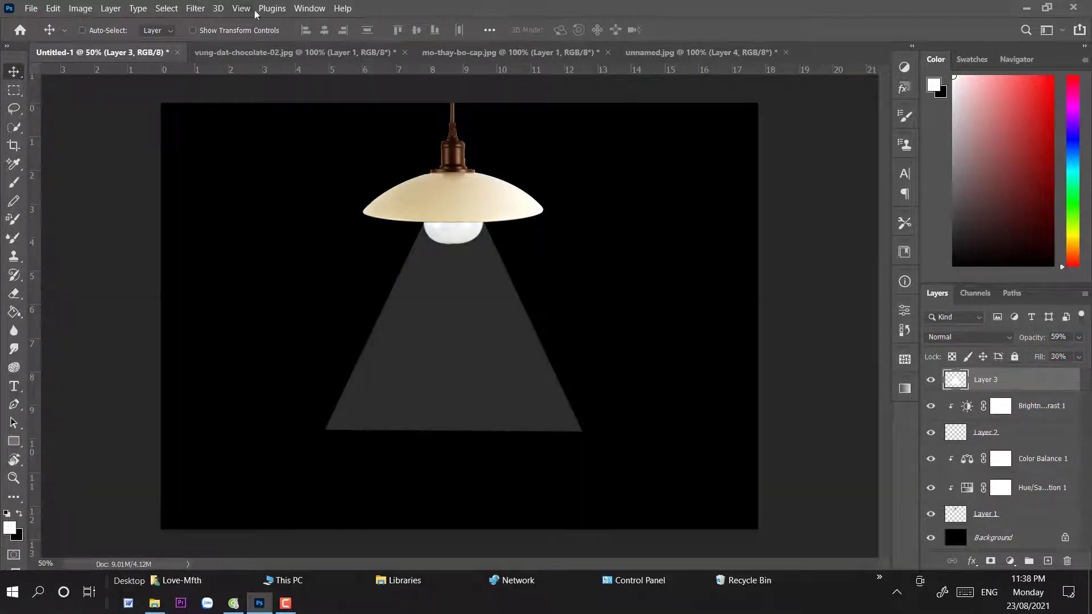
{"action": "left_click", "coordinate": [195, 8]}
{"action": "left_click", "coordinate": [409, 228]}
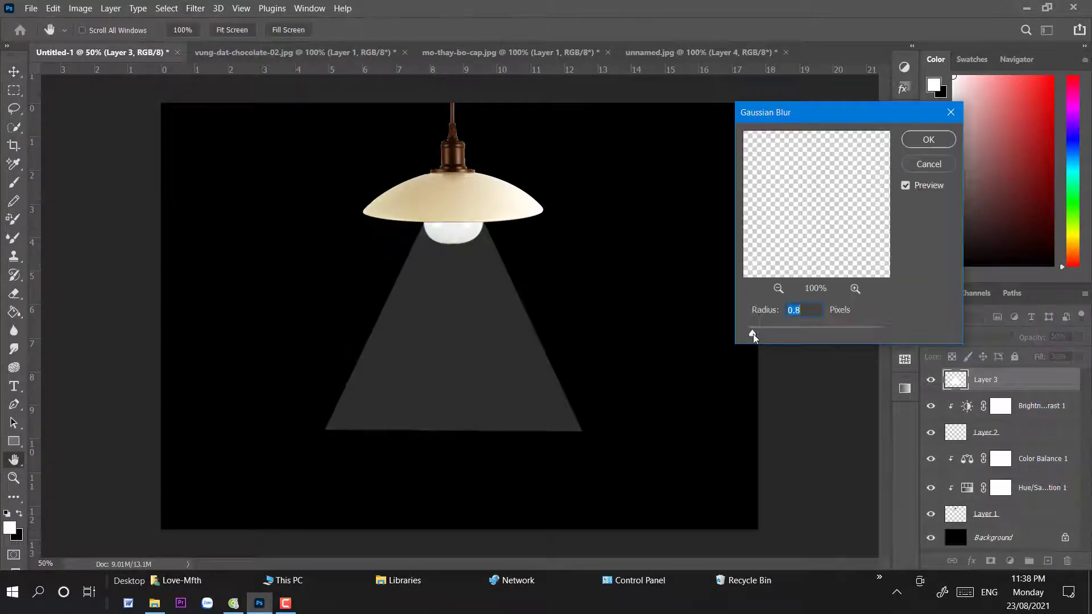
{"action": "mouse_move", "coordinate": [753, 333]}
{"action": "left_mouse_down"}
{"action": "mouse_move", "coordinate": [917, 337]}
{"action": "mouse_move", "coordinate": [827, 335]}
{"action": "left_mouse_up"}
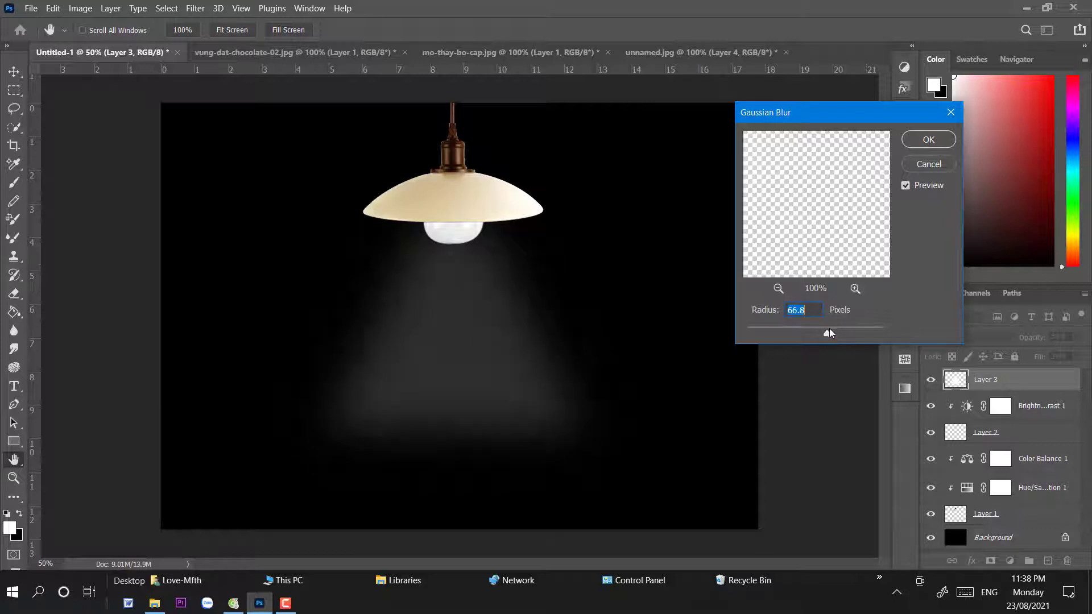
{"action": "left_click", "coordinate": [929, 141]}
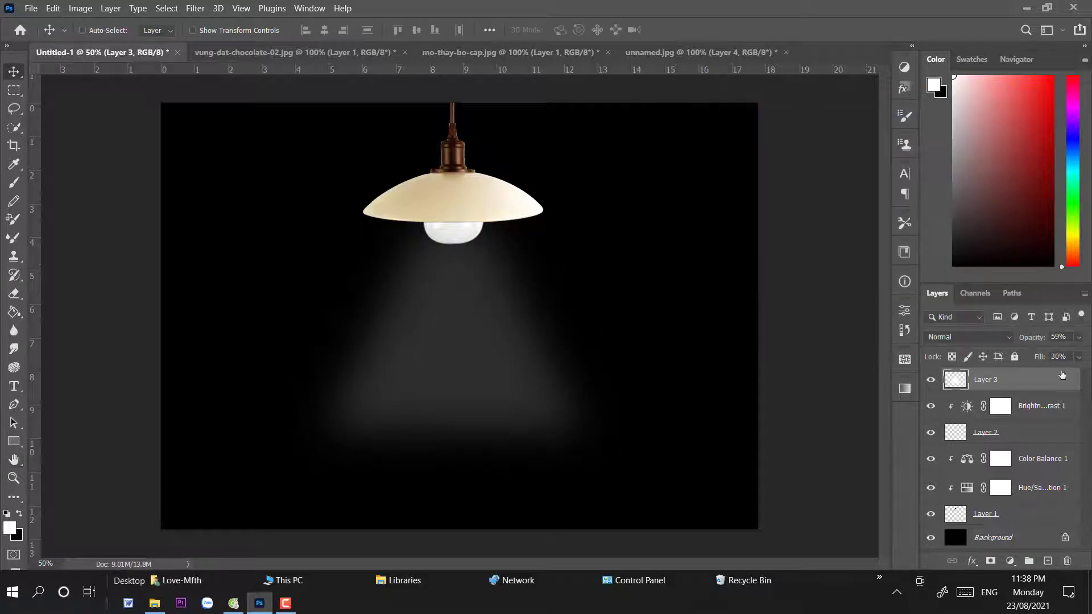
{"action": "left_click", "coordinate": [1078, 337]}
{"action": "mouse_move", "coordinate": [1056, 354]}
{"action": "left_mouse_down"}
{"action": "mouse_move", "coordinate": [1065, 354]}
{"action": "mouse_move", "coordinate": [1042, 378]}
{"action": "left_mouse_up"}
{"action": "left_click", "coordinate": [1079, 357]}
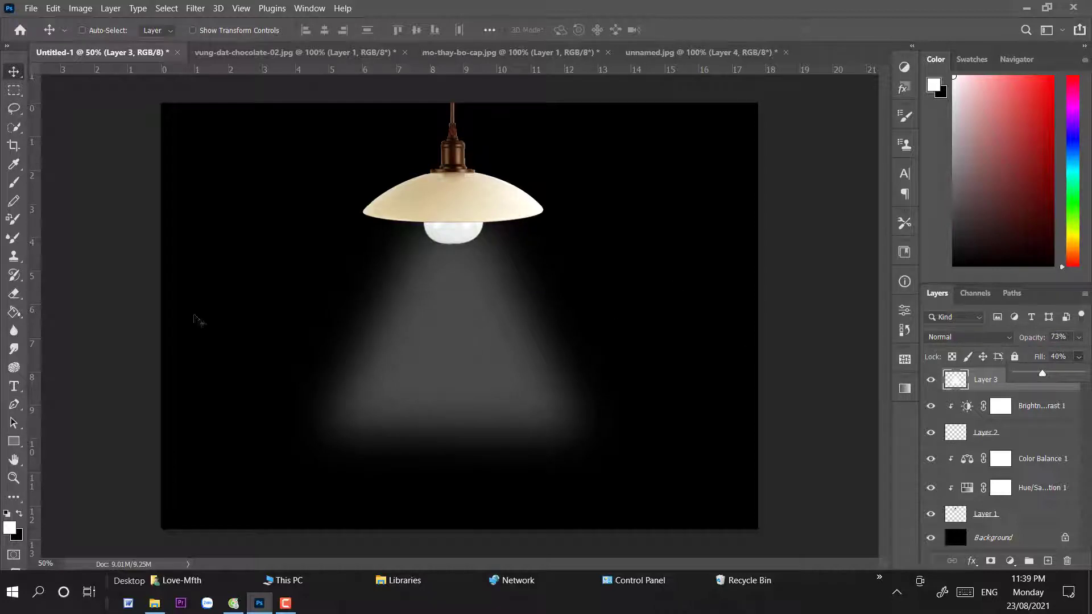
- Add an empty Layer 4 and reselect the lamp layer, Layer 1
{"action": "left_click", "coordinate": [1048, 561]}
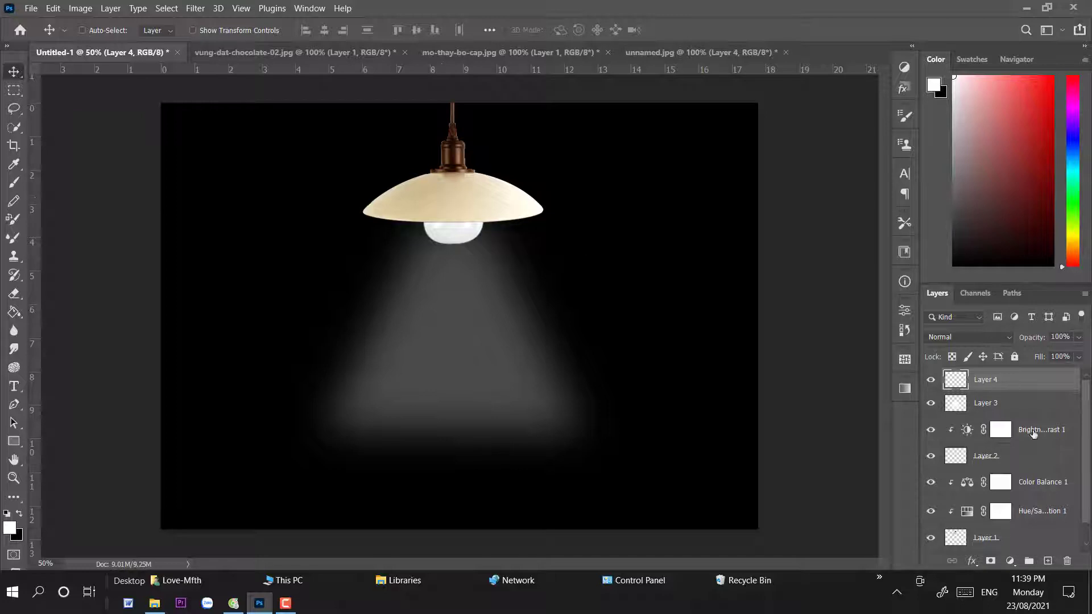
{"action": "scroll", "coordinate": [1034, 433], "scroll_direction": "down", "scroll_amount": 1}
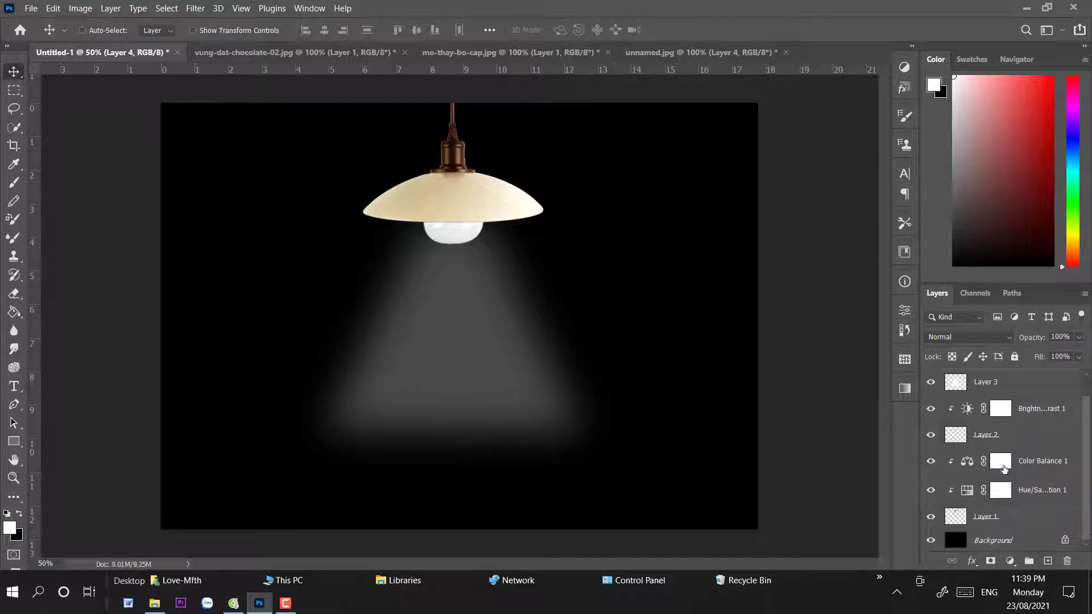
{"action": "scroll", "coordinate": [1003, 467], "scroll_direction": "up", "scroll_amount": 1}
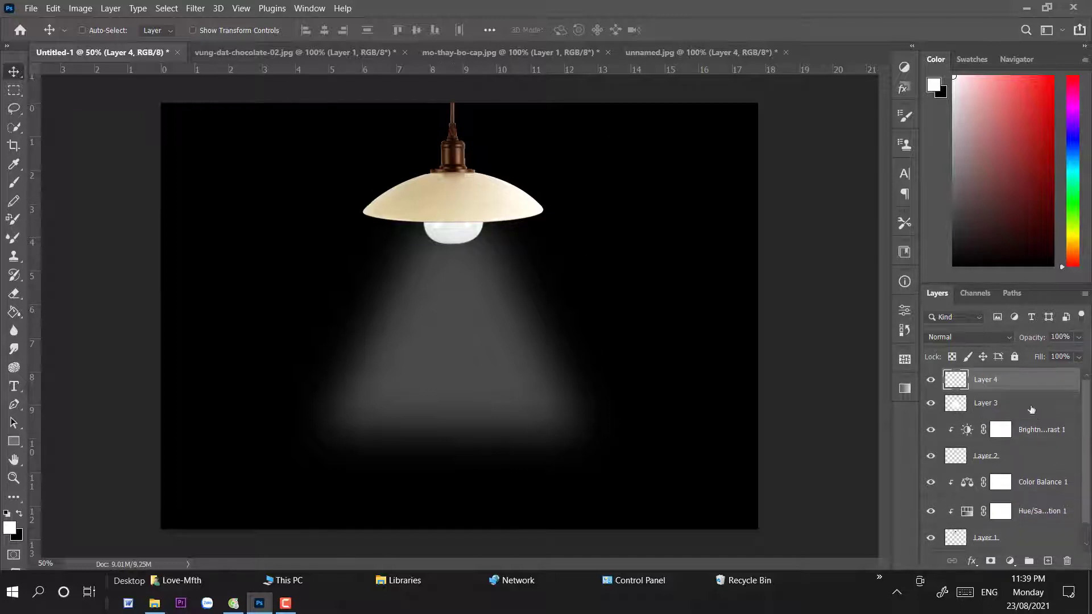
{"action": "left_click", "coordinate": [931, 404]}
{"action": "scroll", "coordinate": [984, 501], "scroll_direction": "down", "scroll_amount": 1}
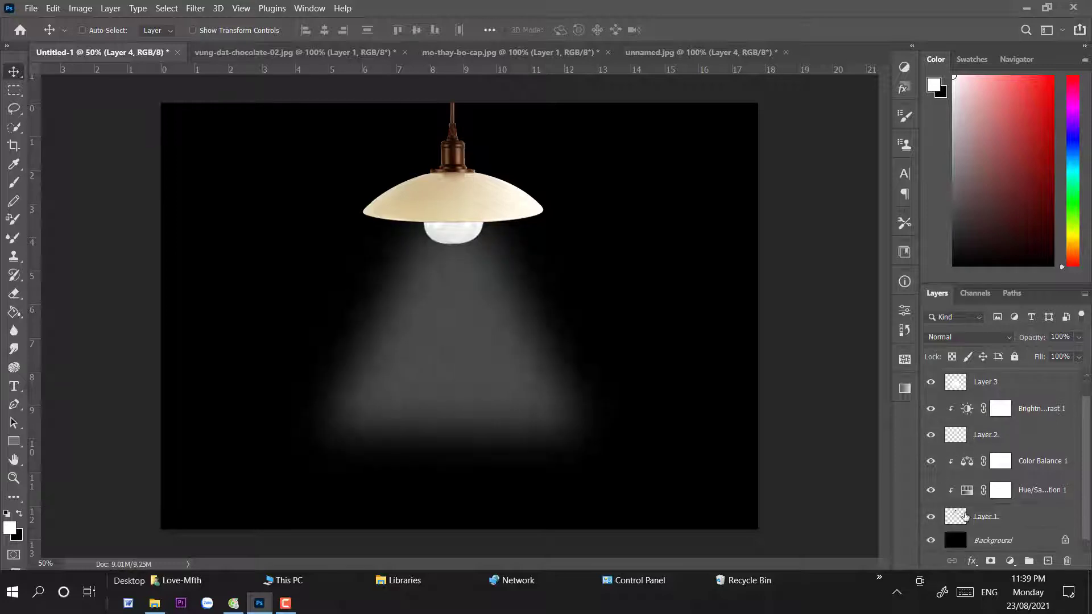
{"action": "left_click", "coordinate": [993, 517]}
- Darken the lamp with a Brightness/Contrast adjustment (brightness −83, contrast 100)
{"action": "left_click", "coordinate": [1012, 562]}
{"action": "left_click", "coordinate": [1004, 95]}
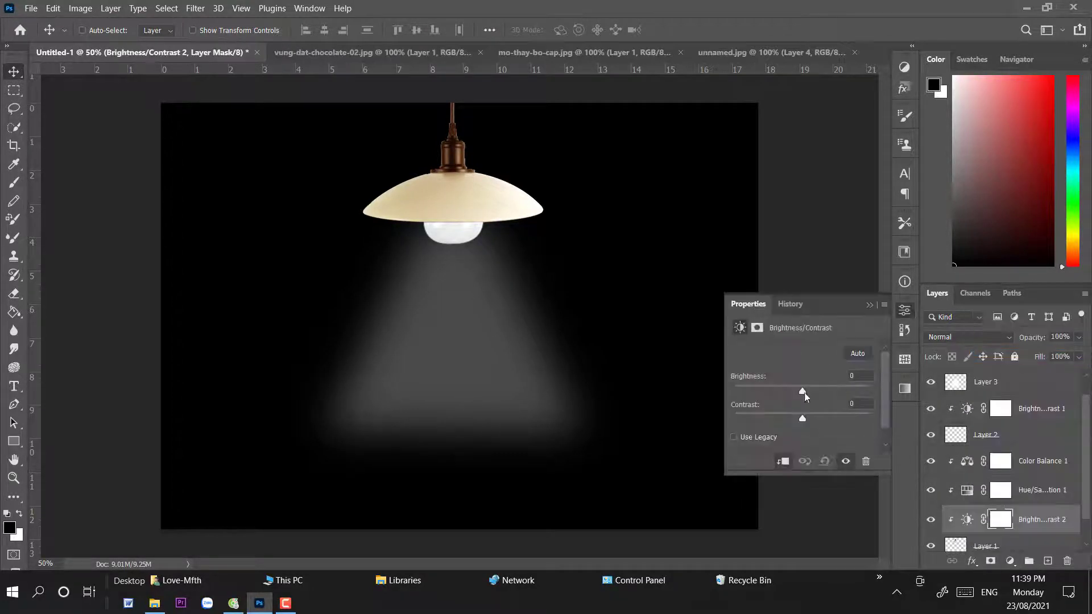
{"action": "mouse_move", "coordinate": [803, 391]}
{"action": "left_mouse_down"}
{"action": "mouse_move", "coordinate": [784, 392]}
{"action": "mouse_move", "coordinate": [868, 419]}
{"action": "left_mouse_up"}
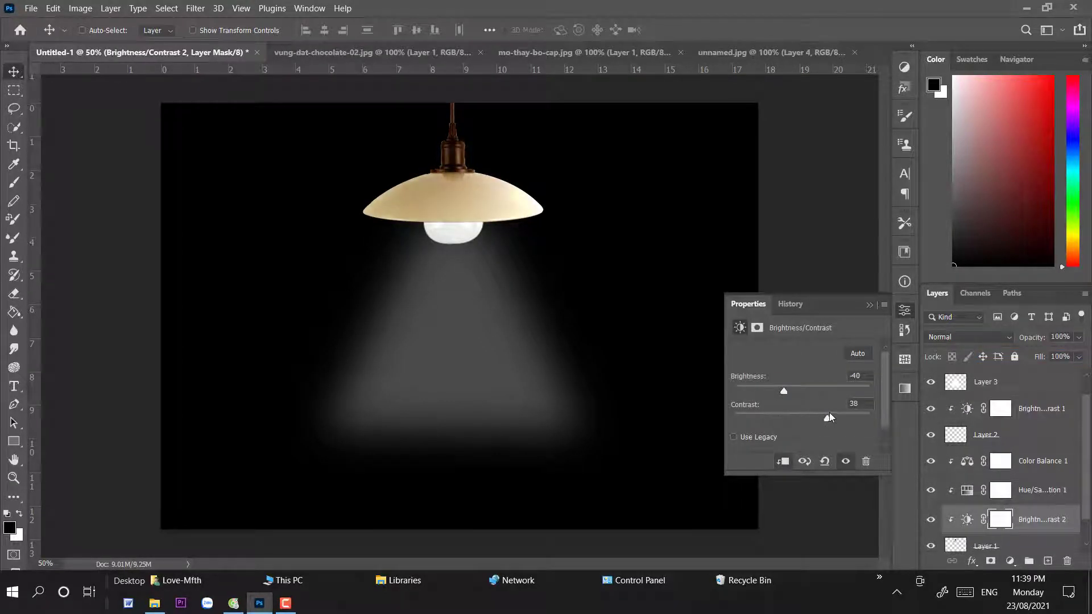
{"action": "left_click_drag", "start_coordinate": [789, 389], "coordinate": [766, 390]}
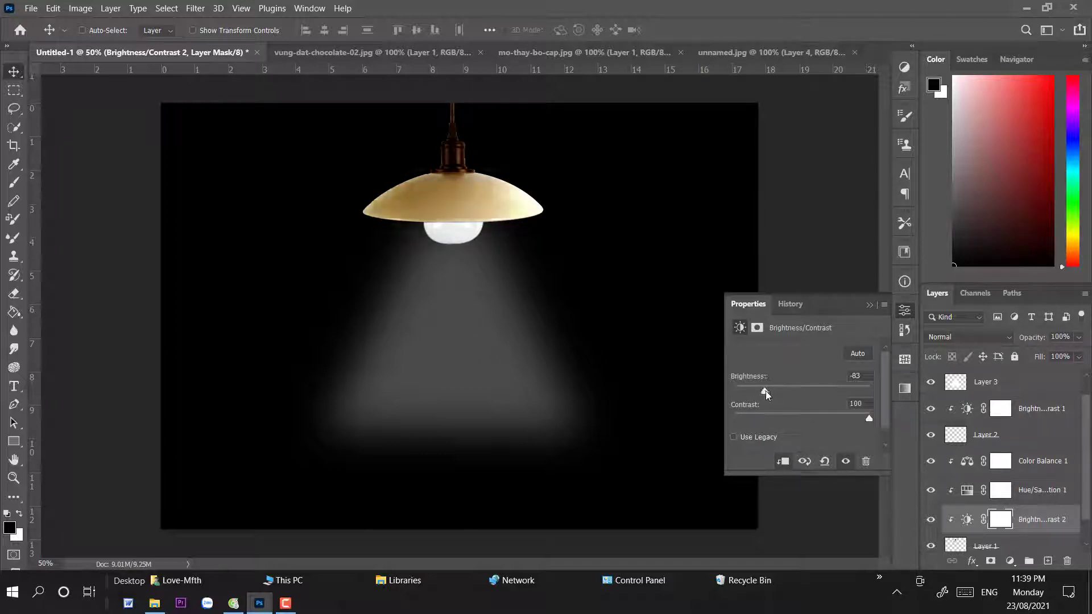
{"action": "left_click_drag", "start_coordinate": [869, 419], "coordinate": [850, 419]}
{"action": "left_click", "coordinate": [906, 312]}
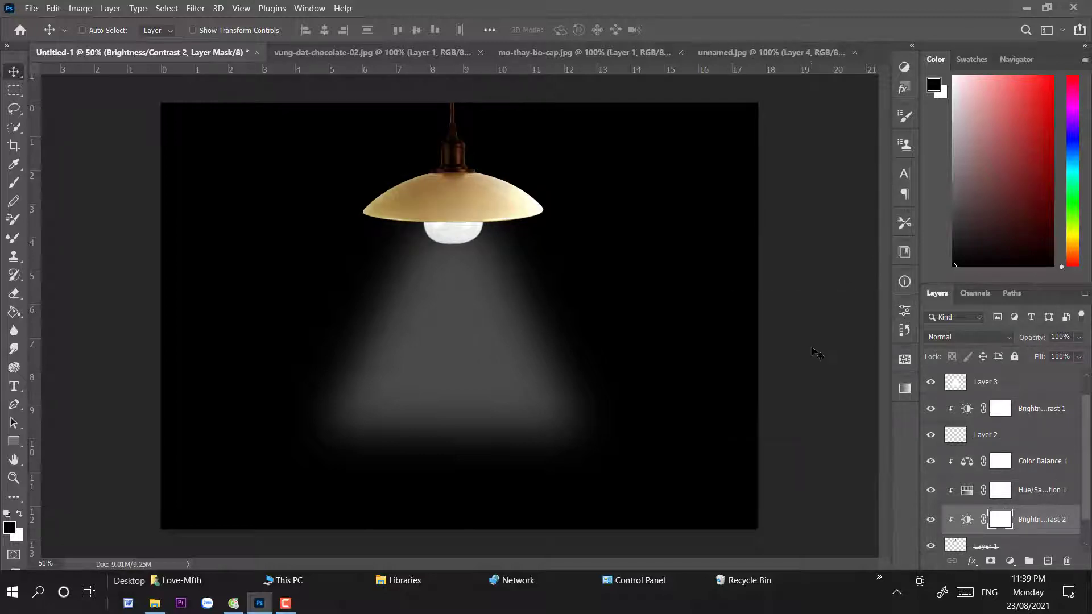
- Bring in the cracked-ground image and squash it into a flat patch beneath the light cone
{"action": "left_click", "coordinate": [535, 53]}
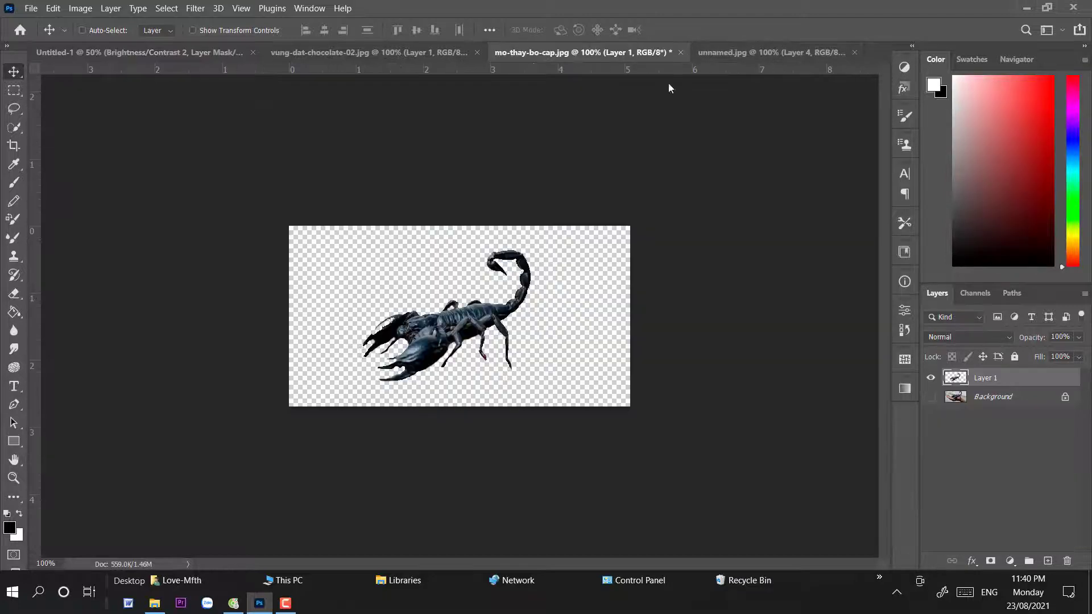
{"action": "left_click", "coordinate": [740, 52]}
{"action": "left_click", "coordinate": [294, 54]}
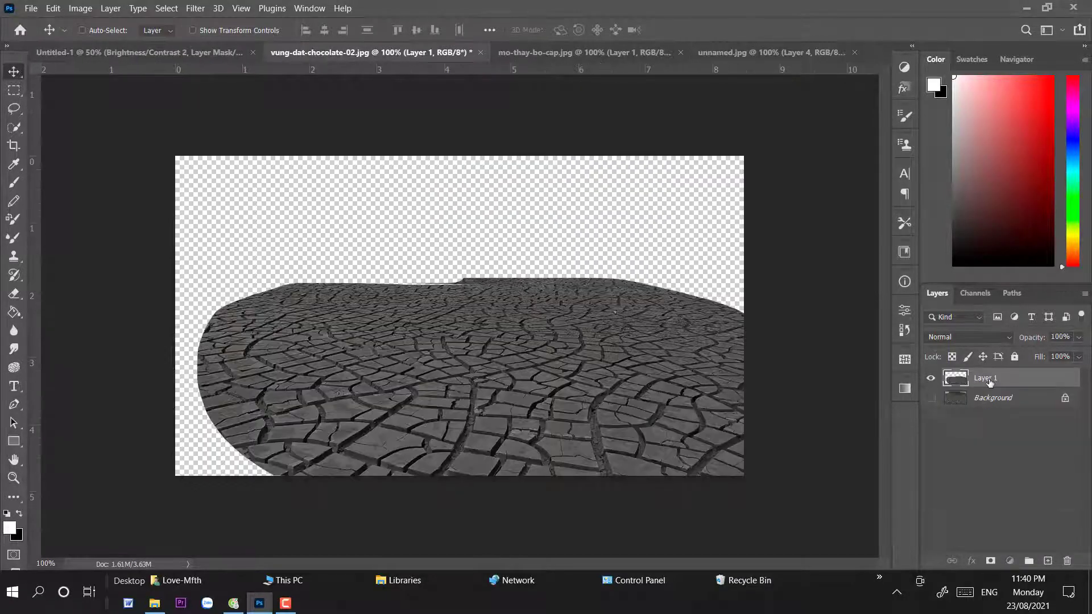
{"action": "mouse_move", "coordinate": [990, 382]}
{"action": "left_mouse_down"}
{"action": "mouse_move", "coordinate": [479, 443]}
{"action": "mouse_move", "coordinate": [428, 495]}
{"action": "left_mouse_up"}
{"action": "key", "text": "ctrl+t"}
{"action": "left_click_drag", "start_coordinate": [445, 454], "coordinate": [443, 439]}
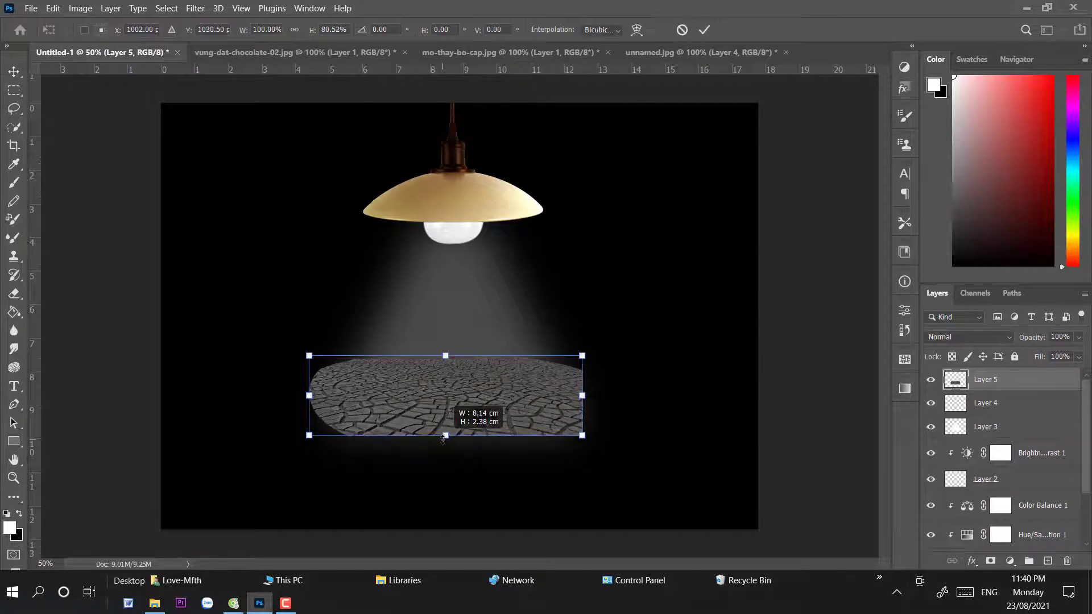
{"action": "left_click_drag", "start_coordinate": [445, 356], "coordinate": [445, 349]}
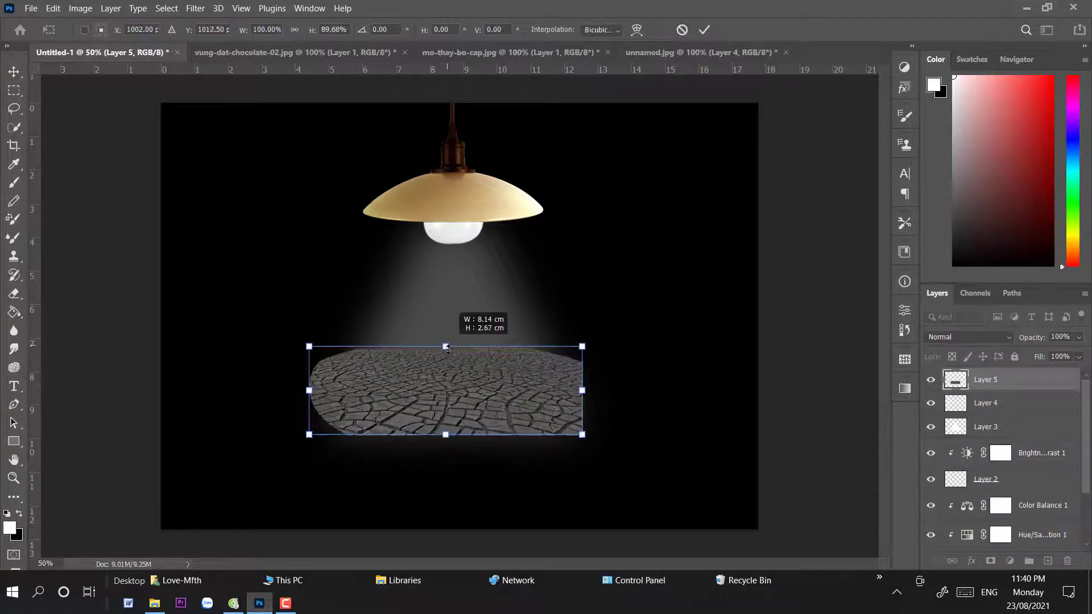
{"action": "left_click", "coordinate": [14, 77]}
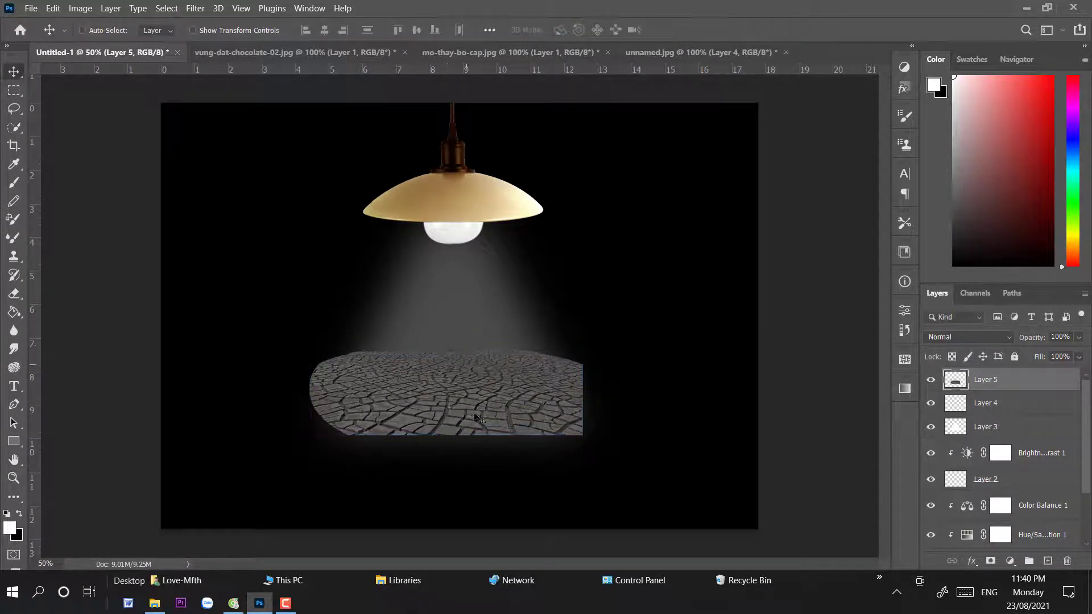
- Mask the ground layer and fade its bottom, right and left edges to black with reflected gradients
{"action": "left_click", "coordinate": [990, 562]}
{"action": "left_click", "coordinate": [15, 311]}
{"action": "right_click", "coordinate": [14, 312]}
{"action": "left_click", "coordinate": [62, 311]}
{"action": "left_click", "coordinate": [134, 31]}
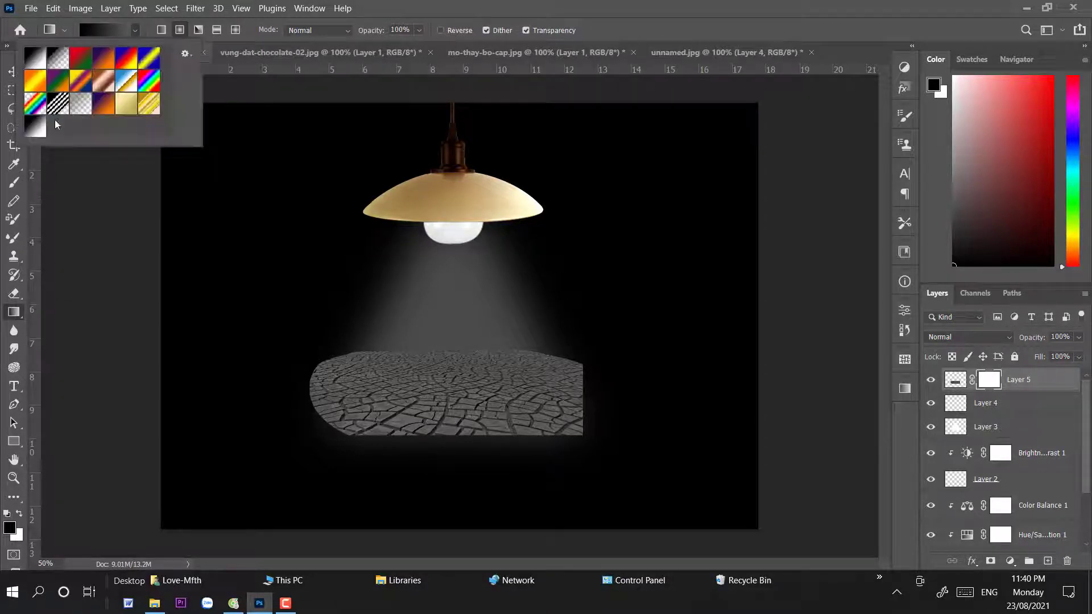
{"action": "left_click", "coordinate": [35, 125]}
{"action": "left_click", "coordinate": [456, 341]}
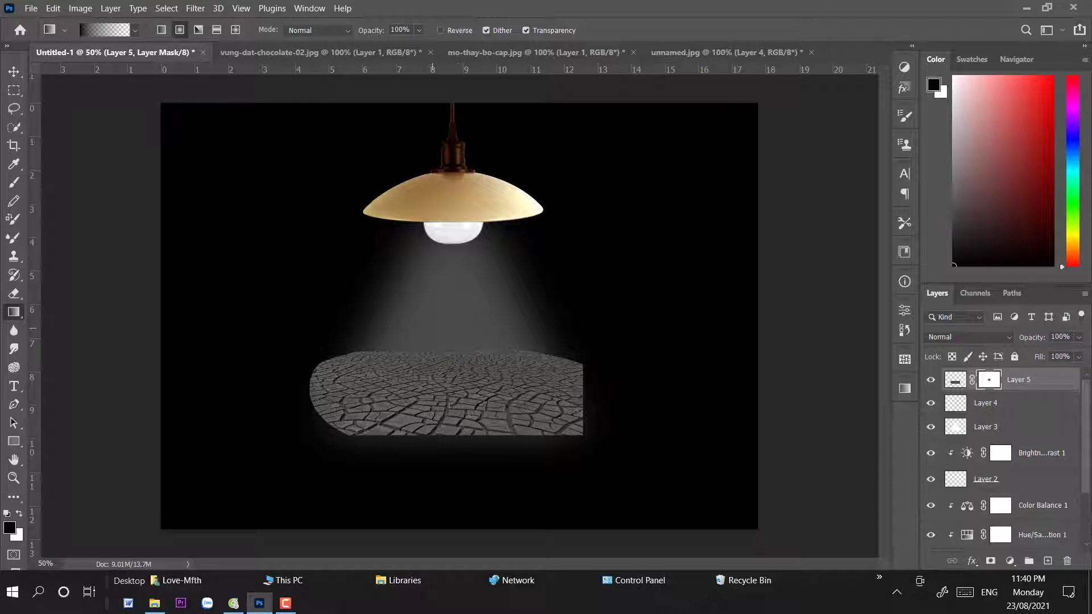
{"action": "left_click", "coordinate": [217, 31]}
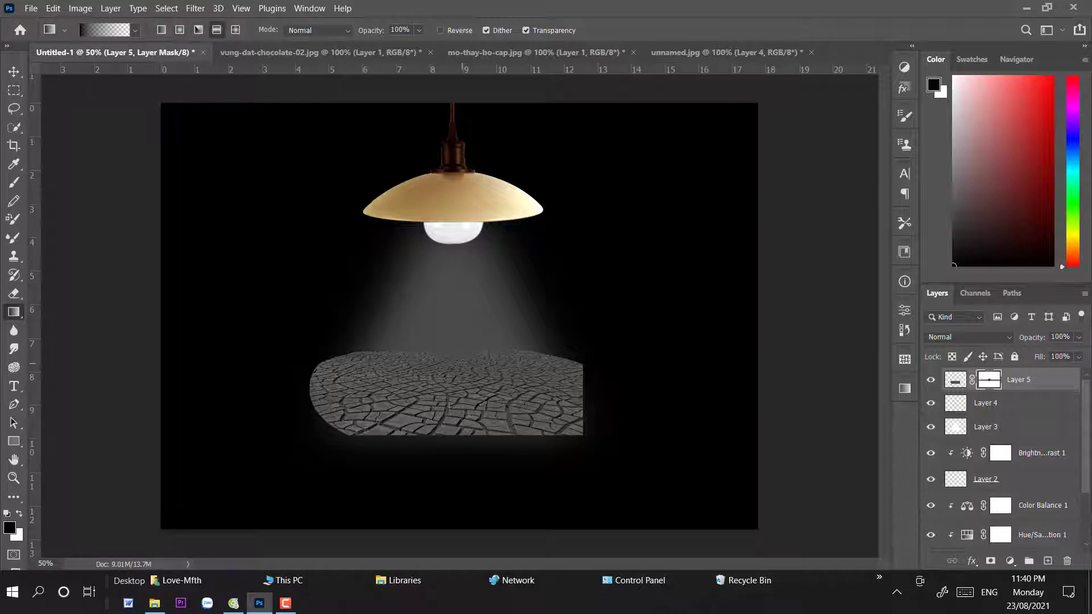
{"action": "mouse_move", "coordinate": [460, 448]}
{"action": "left_mouse_down"}
{"action": "mouse_move", "coordinate": [460, 422]}
{"action": "mouse_move", "coordinate": [466, 446]}
{"action": "left_mouse_up"}
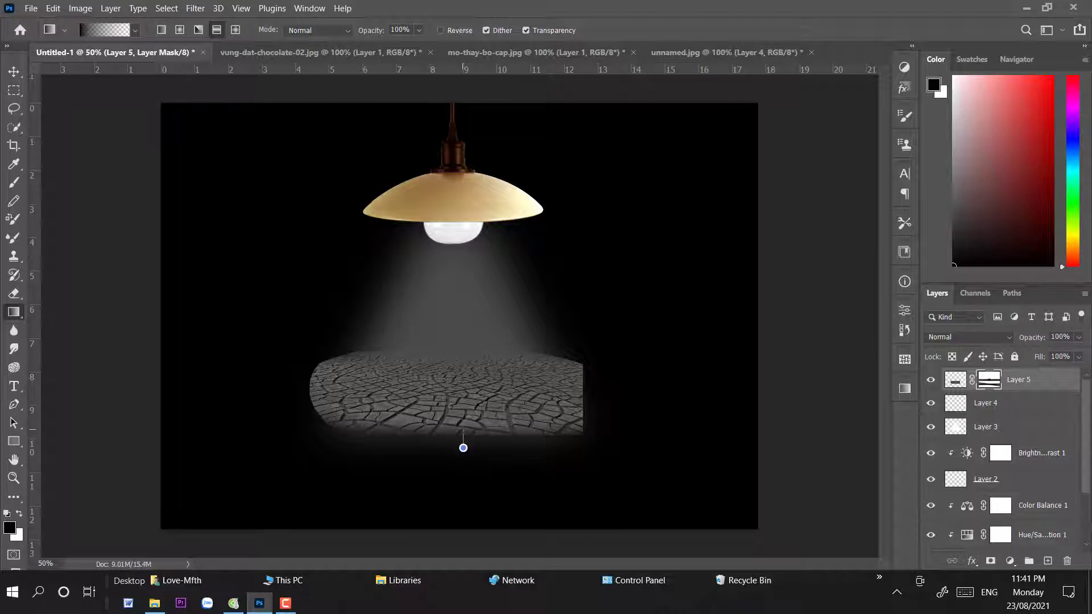
{"action": "mouse_move", "coordinate": [581, 407]}
{"action": "left_mouse_down"}
{"action": "mouse_move", "coordinate": [619, 407]}
{"action": "mouse_move", "coordinate": [598, 396]}
{"action": "left_mouse_up"}
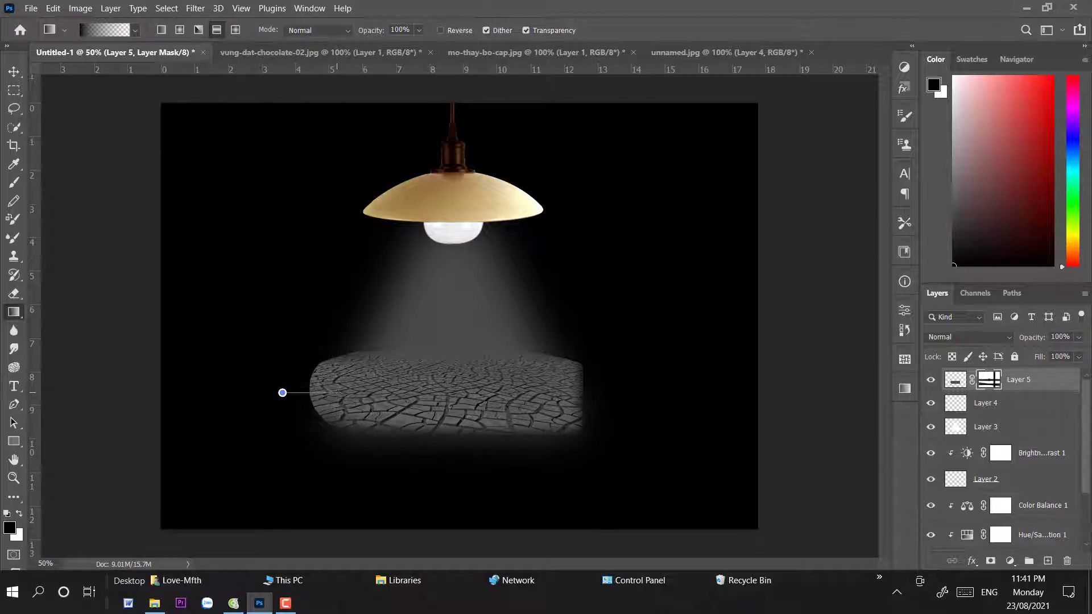
{"action": "left_click_drag", "start_coordinate": [336, 392], "coordinate": [301, 407]}
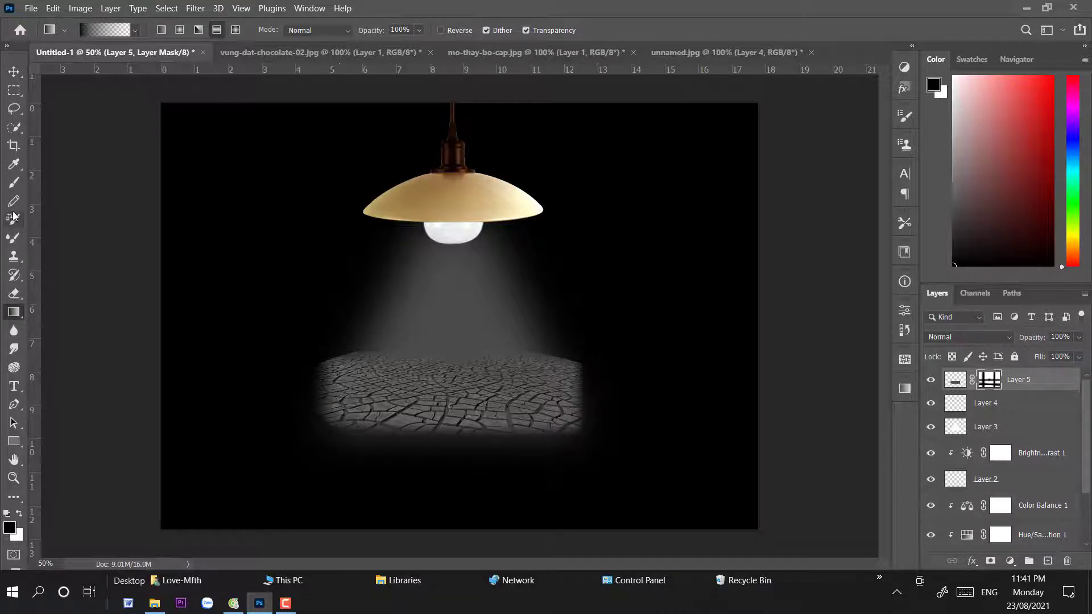
- Set the brush opacity to 31%
{"action": "key", "text": "b"}
{"action": "right_click", "coordinate": [334, 347]}
{"action": "key", "text": "Escape"}
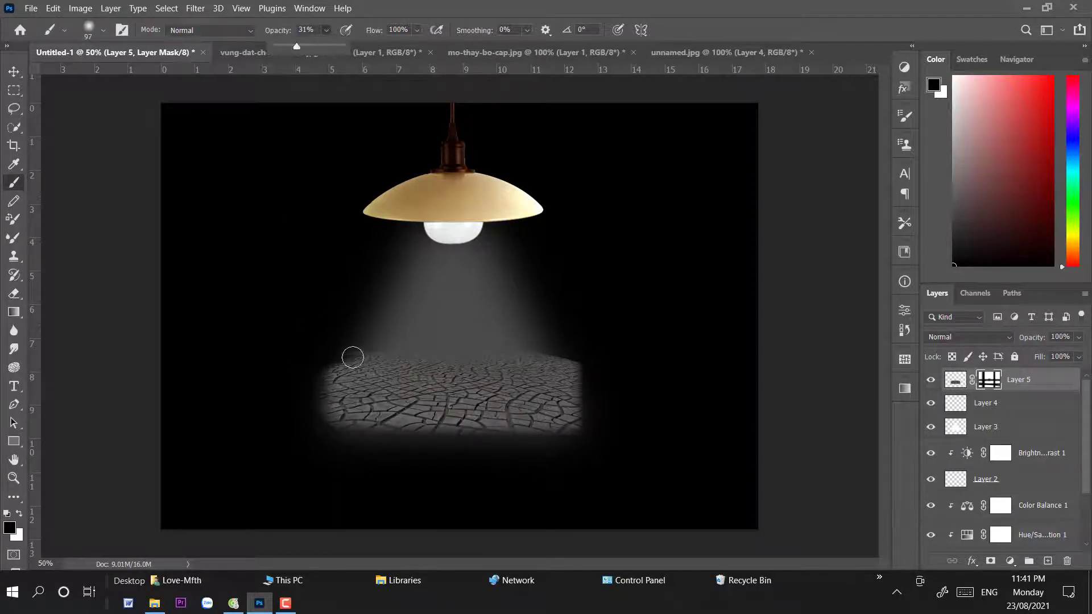
{"action": "key", "text": "3"}
{"action": "key", "text": "1"}
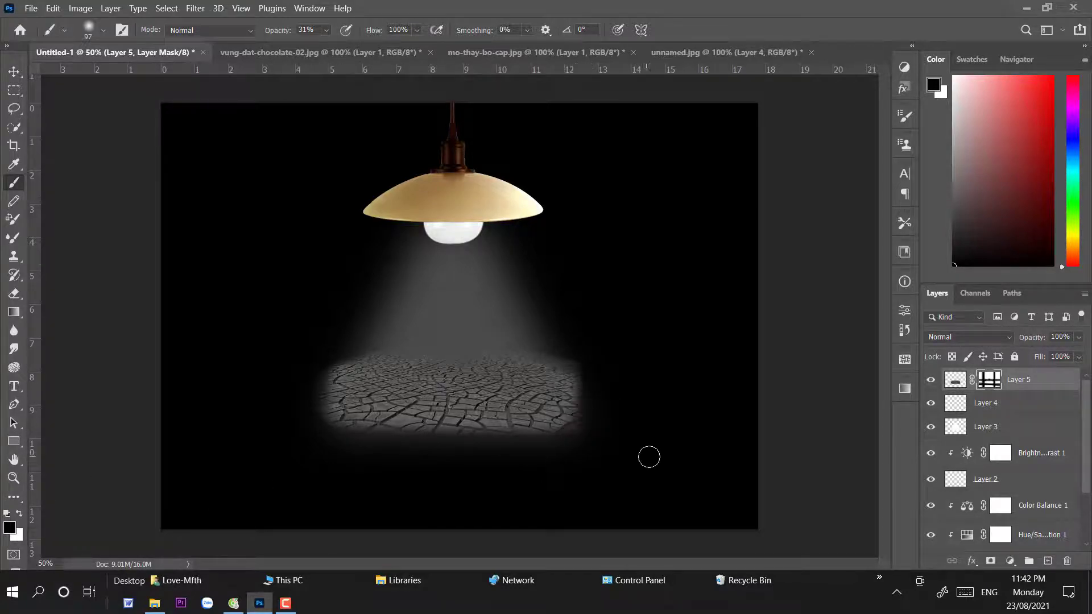
{"action": "left_click", "coordinate": [610, 404]}
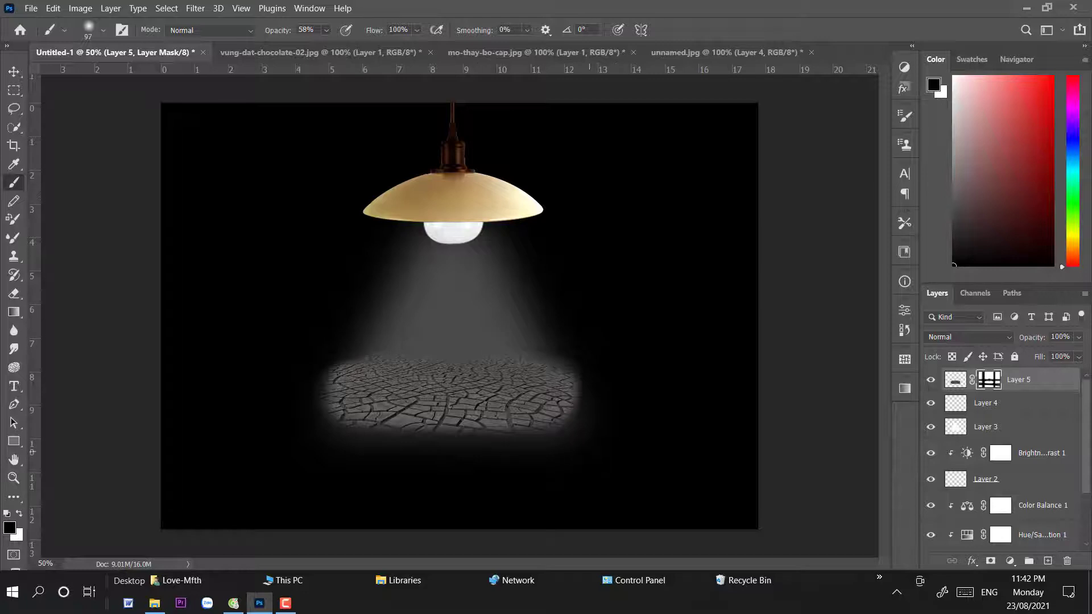
- Squash the cracked-ground layer to a shorter, flatter height with Free Transform
{"action": "key", "text": "v"}
{"action": "key", "text": "ctrl+t"}
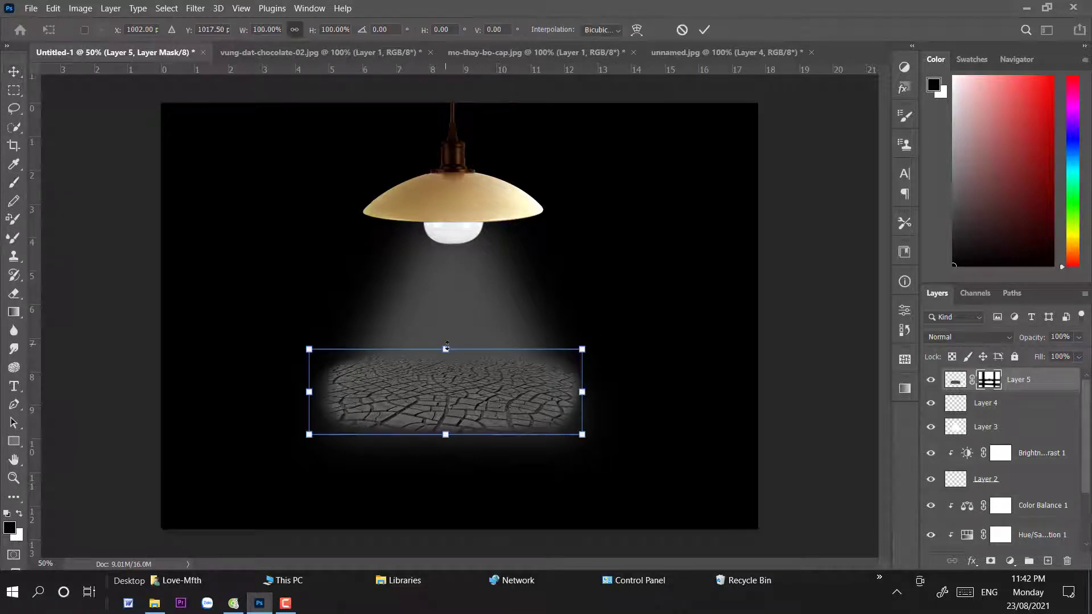
{"action": "left_click_drag", "start_coordinate": [446, 346], "coordinate": [449, 355]}
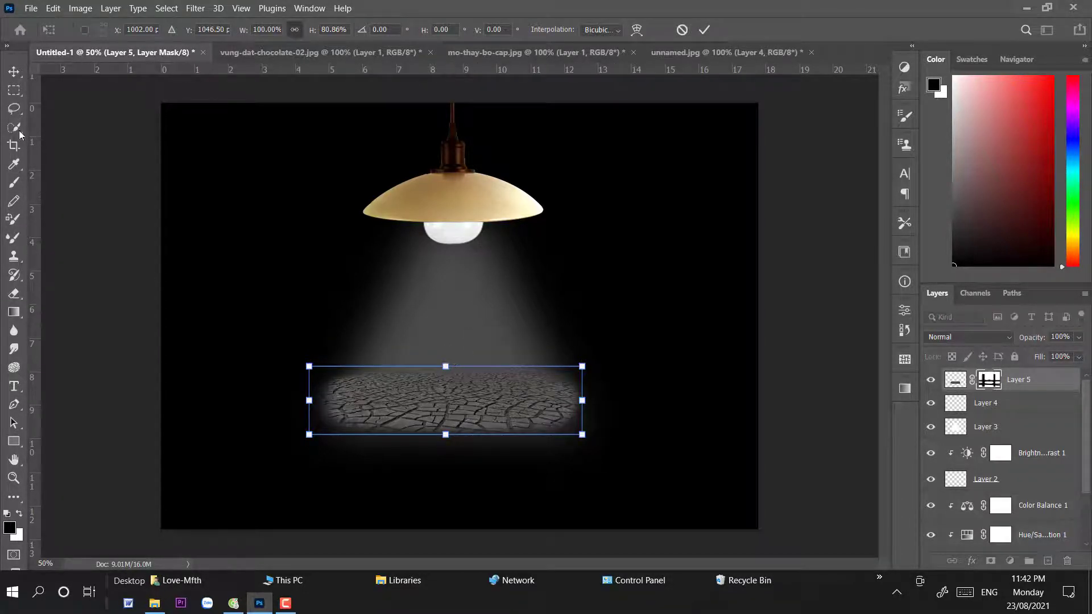
{"action": "key", "text": "Return"}
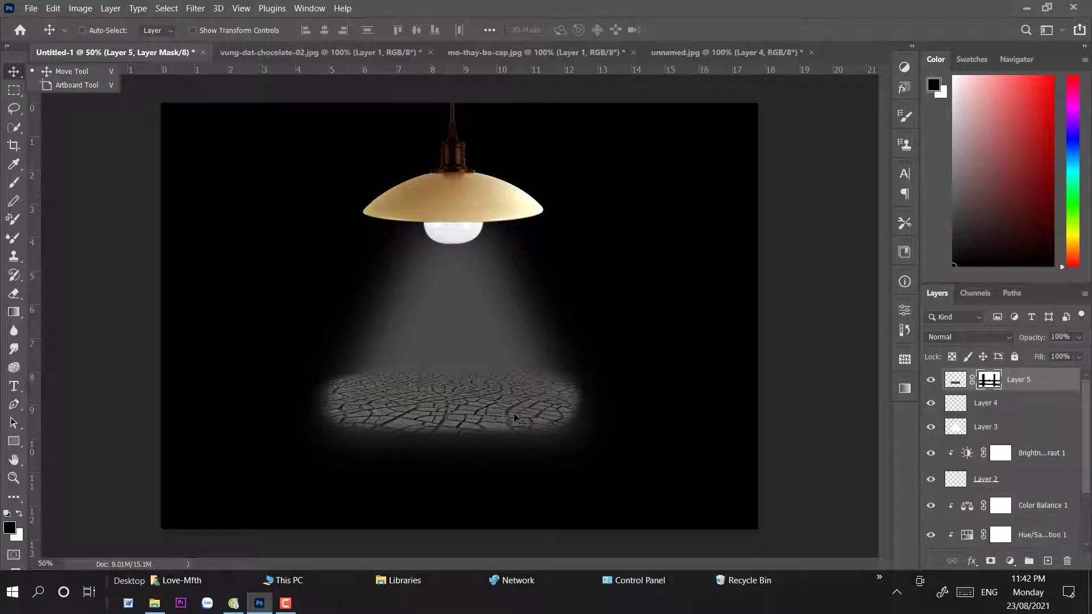
- Blur the ground image, then bring up the mo-thay-bo-cap scorpion tab
{"action": "left_click", "coordinate": [14, 330]}
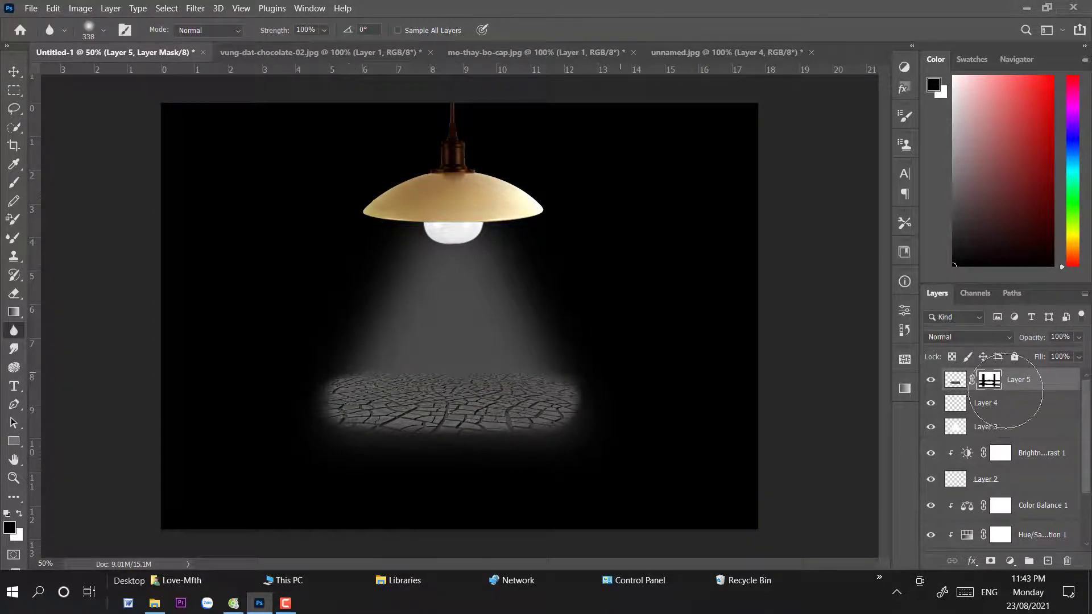
{"action": "key", "text": "x"}
{"action": "key", "text": "ctrl+2"}
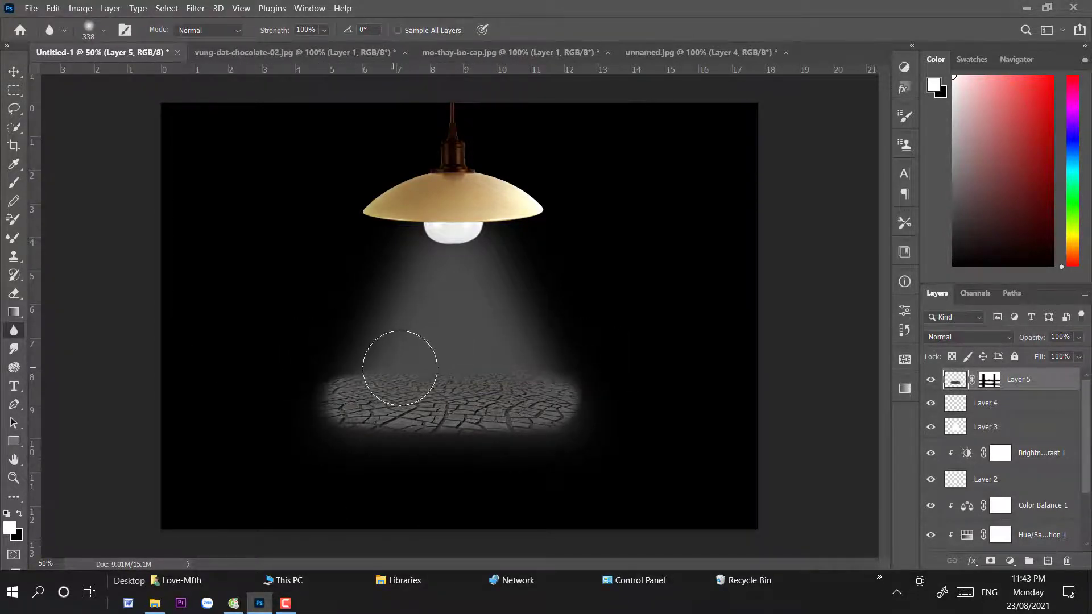
{"action": "left_click", "coordinate": [14, 71]}
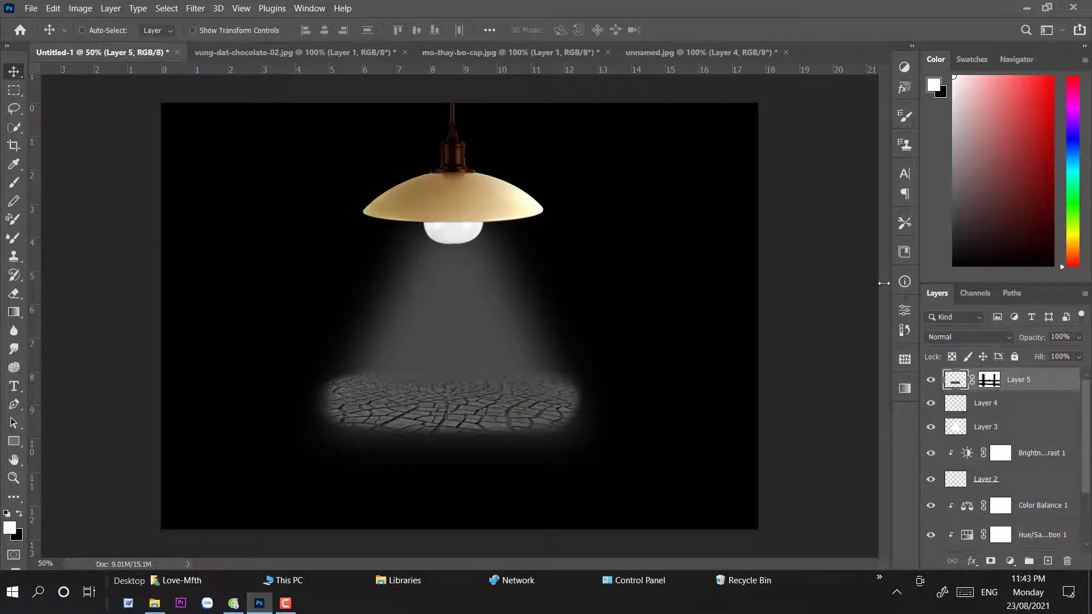
{"action": "left_click", "coordinate": [548, 51]}
- Drag the scorpion into the composition as Layer 6 and enlarge it to about 233%
{"action": "left_click_drag", "start_coordinate": [432, 324], "coordinate": [503, 375]}
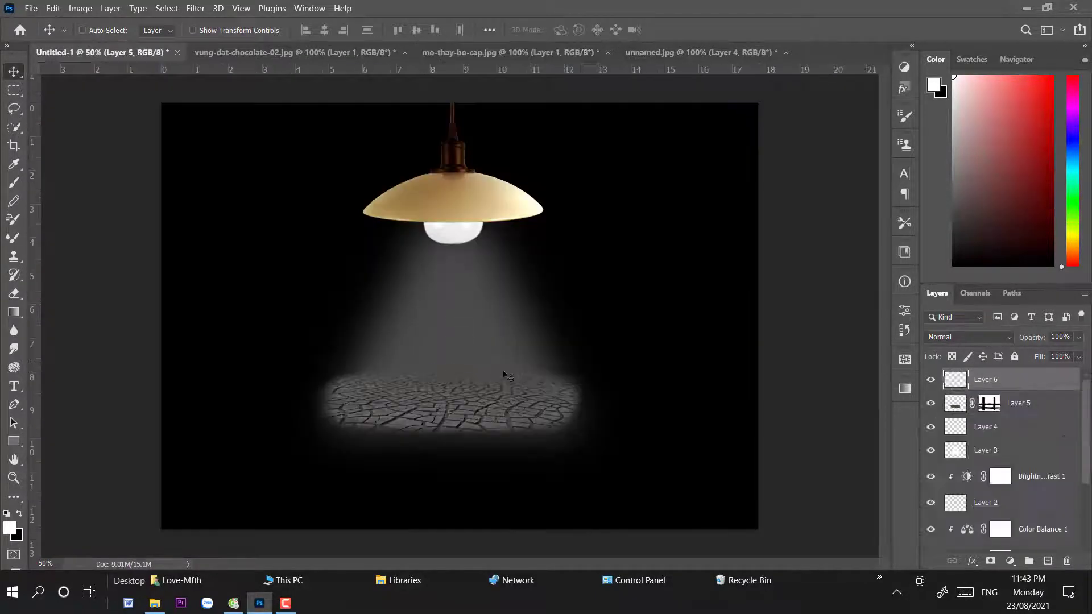
{"action": "key", "text": "ctrl+t"}
{"action": "left_click_drag", "start_coordinate": [494, 334], "coordinate": [607, 290]}
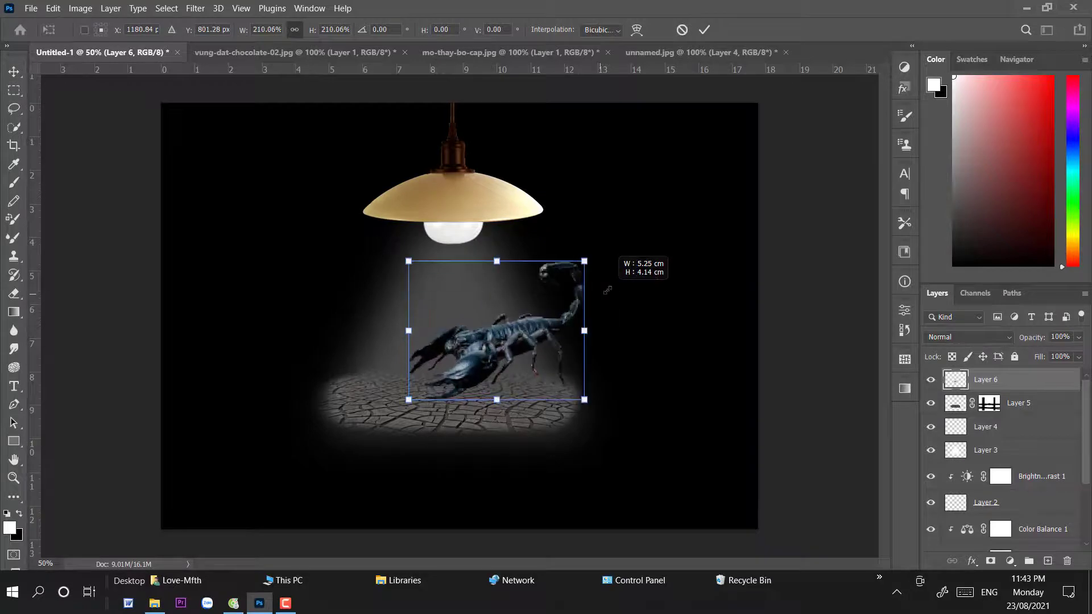
{"action": "left_click_drag", "start_coordinate": [547, 332], "coordinate": [501, 364]}
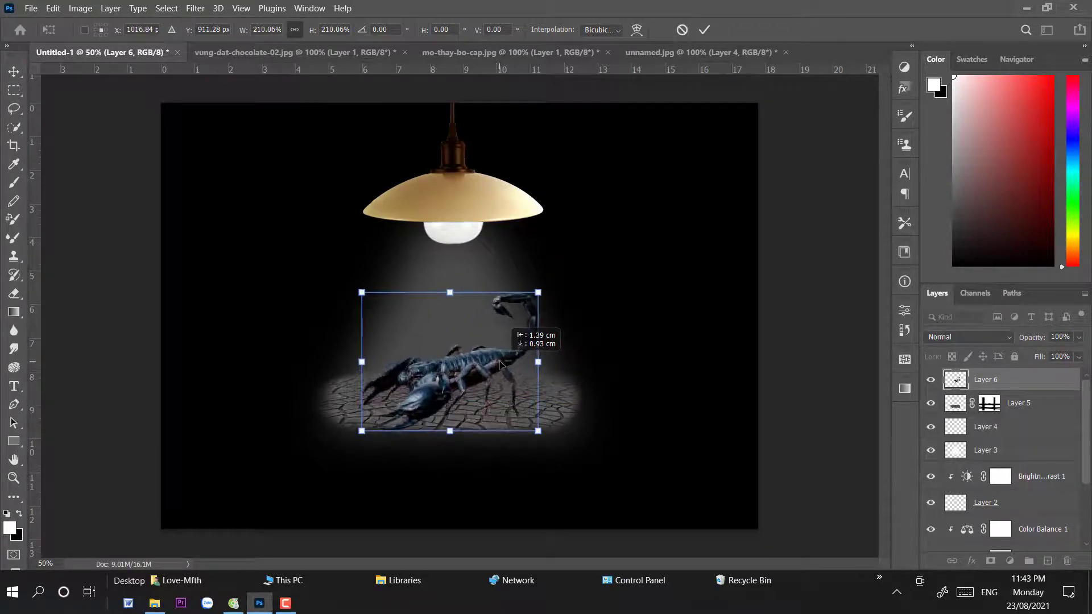
{"action": "left_click_drag", "start_coordinate": [538, 293], "coordinate": [557, 282]}
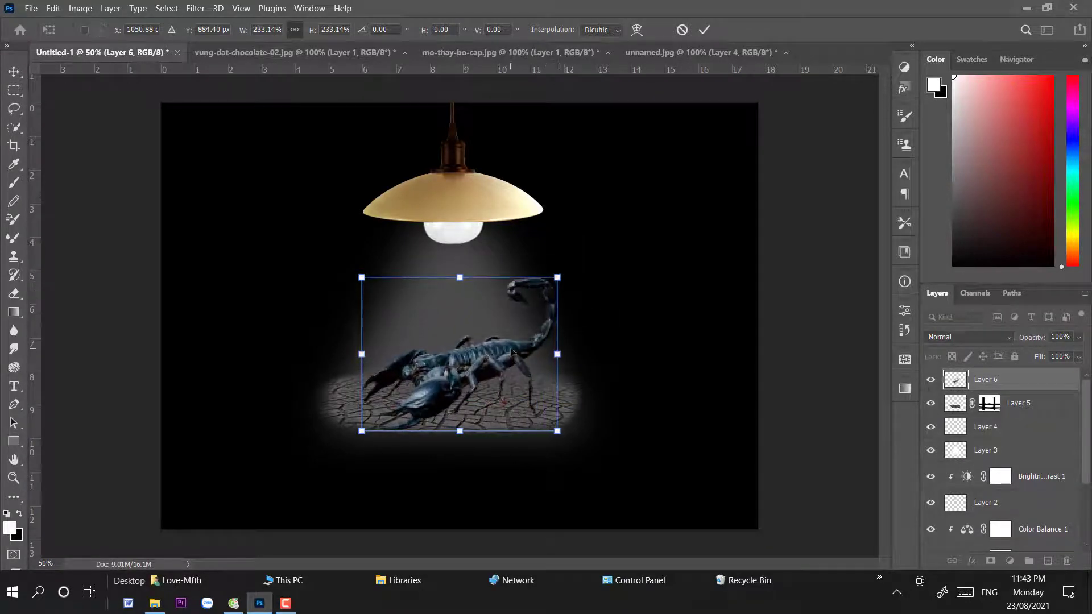
{"action": "right_click", "coordinate": [14, 71]}
- Move the scorpion and ground down together and settle the scorpion onto the cracked ground
{"action": "left_click", "coordinate": [1018, 402], "text": "ctrl"}
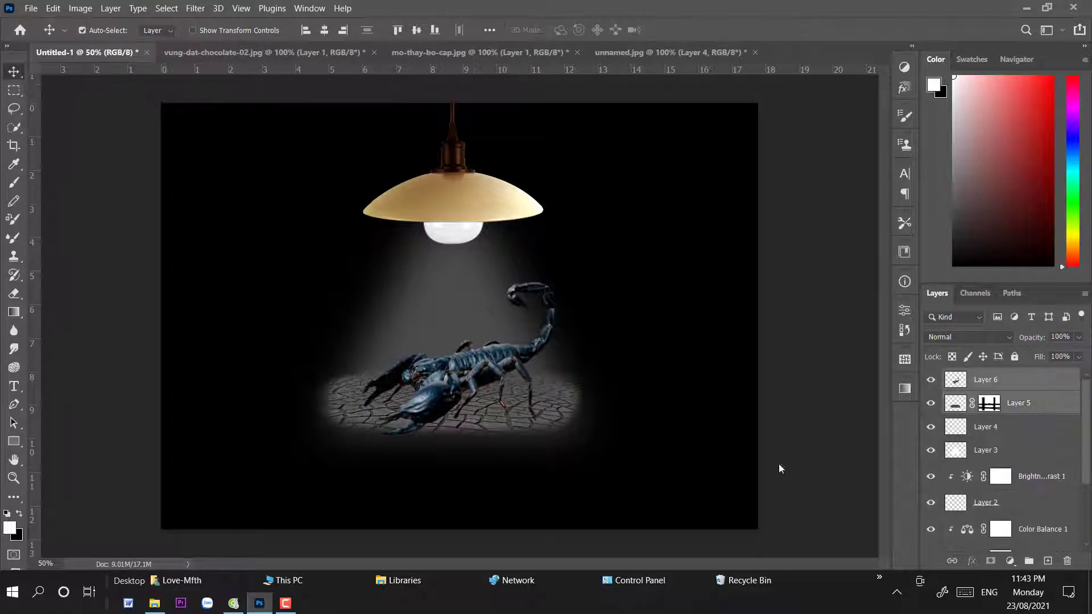
{"action": "key", "text": "ctrl+t"}
{"action": "left_click_drag", "start_coordinate": [465, 403], "coordinate": [469, 436]}
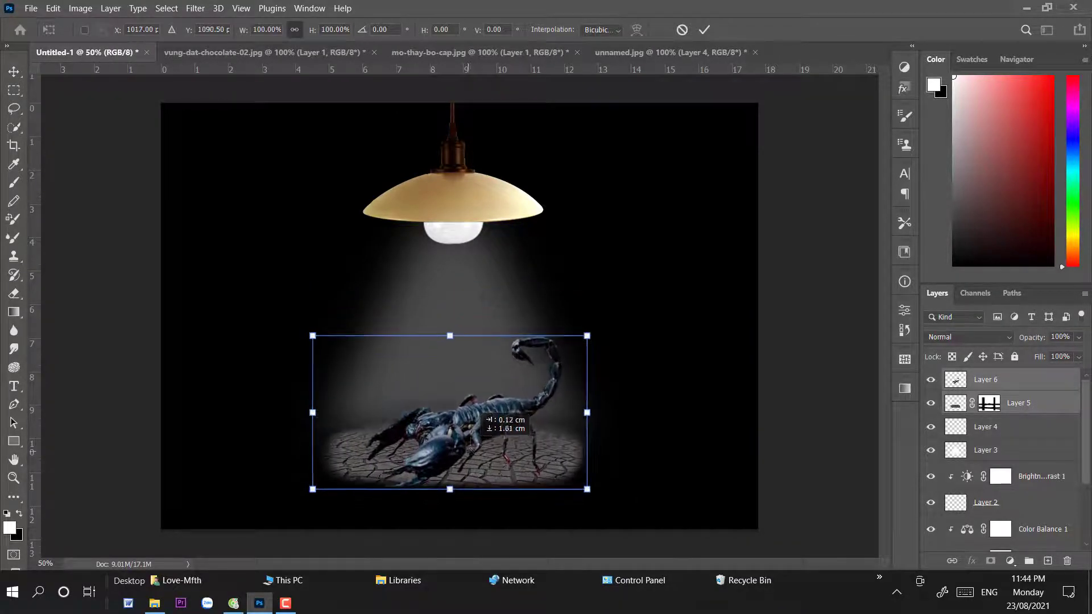
{"action": "right_click", "coordinate": [14, 71]}
{"action": "left_click_drag", "start_coordinate": [498, 411], "coordinate": [497, 412]}
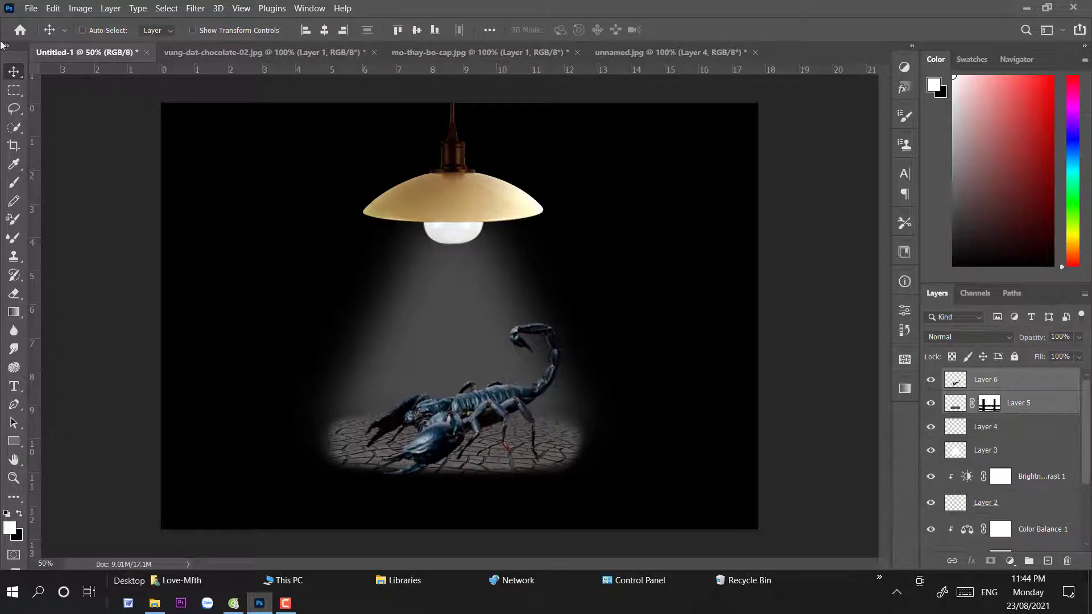
{"action": "left_click_drag", "start_coordinate": [523, 344], "coordinate": [512, 402]}
{"action": "scroll", "coordinate": [512, 402], "scroll_direction": "up", "scroll_amount": 2}
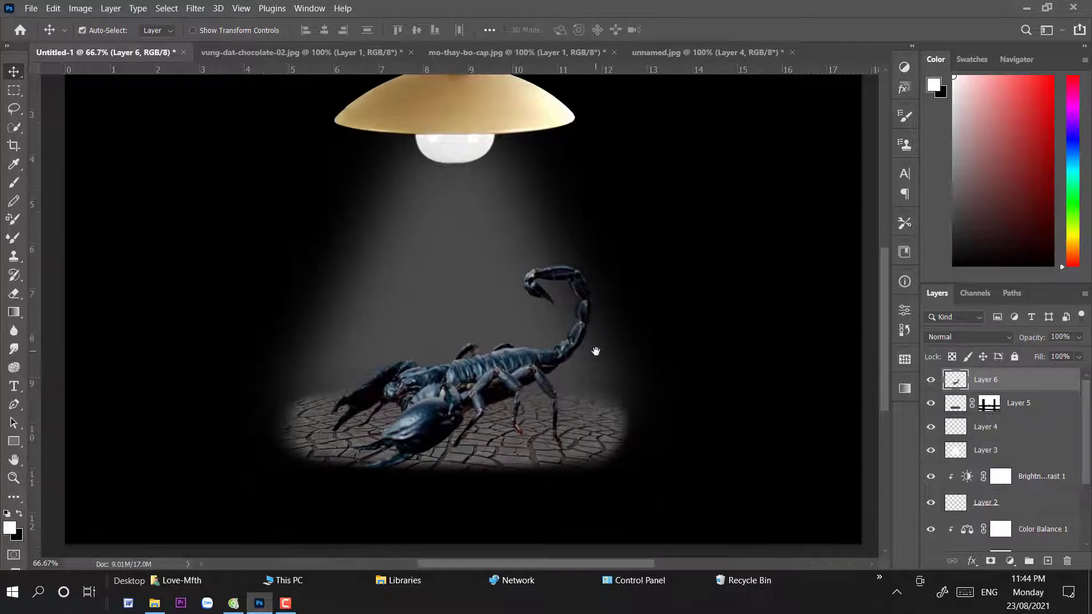
- Duplicate the scorpion layer once and add a Brightness/Contrast adjustment at −23 brightness, 49 contrast
{"action": "key", "text": "ctrl+j"}
{"action": "key", "text": "ctrl+j"}
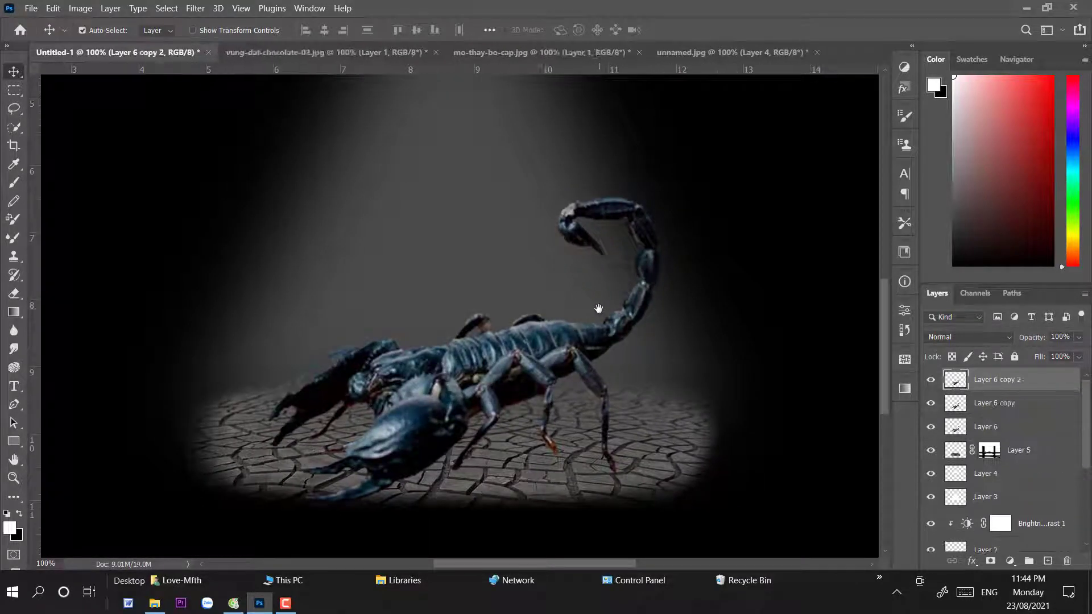
{"action": "key", "text": "ctrl+j"}
{"action": "key", "text": "ctrl+j"}
{"action": "key", "text": "ctrl+z"}
{"action": "key", "text": "ctrl+z"}
{"action": "key", "text": "ctrl+z"}
{"action": "key", "text": "ctrl+z"}
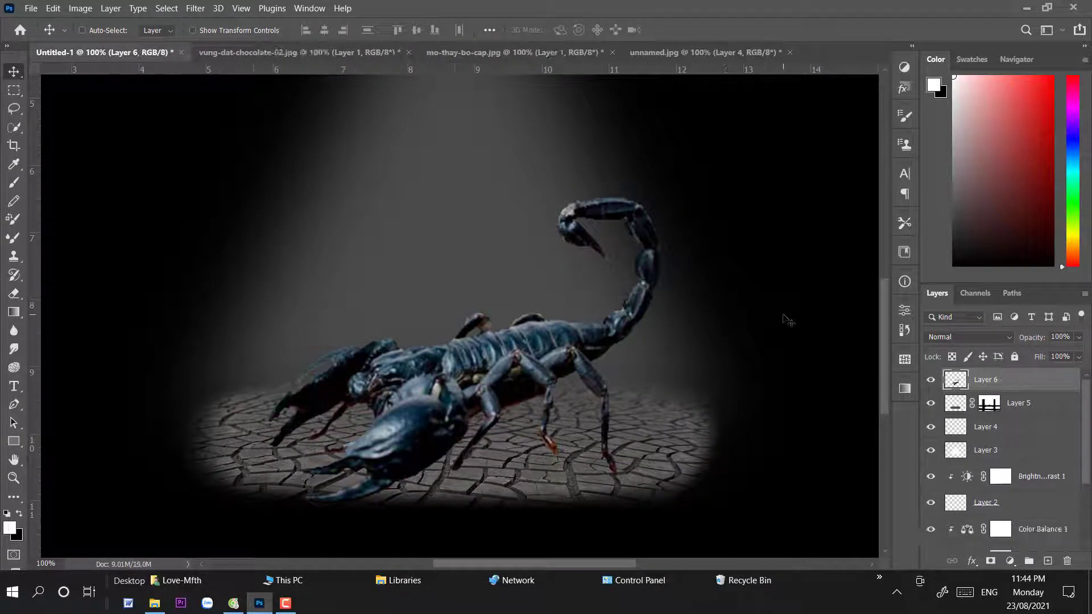
{"action": "key", "text": "ctrl+j"}
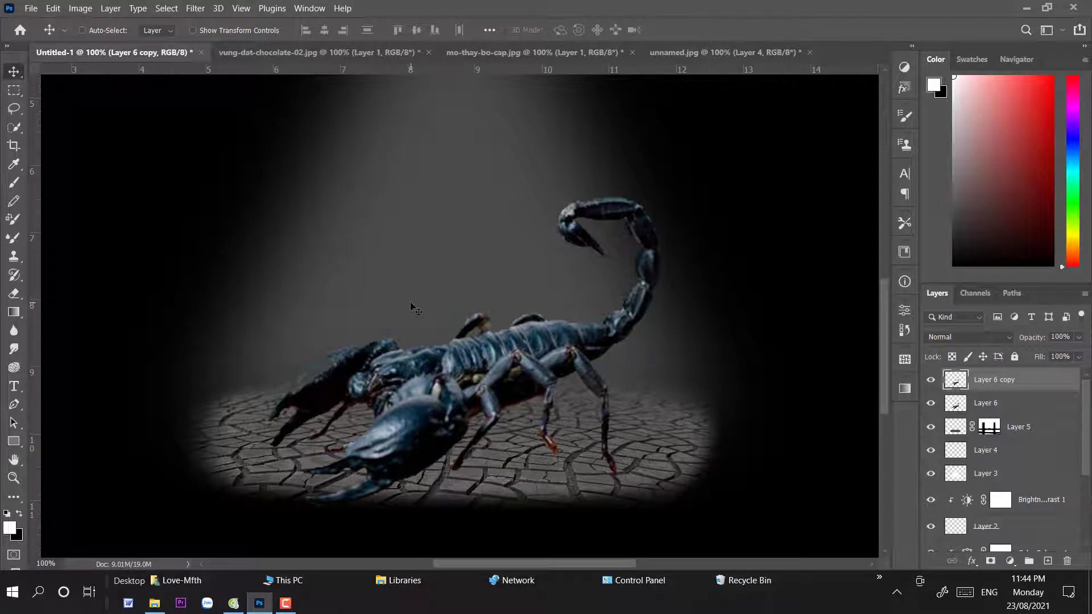
{"action": "left_click", "coordinate": [1011, 561]}
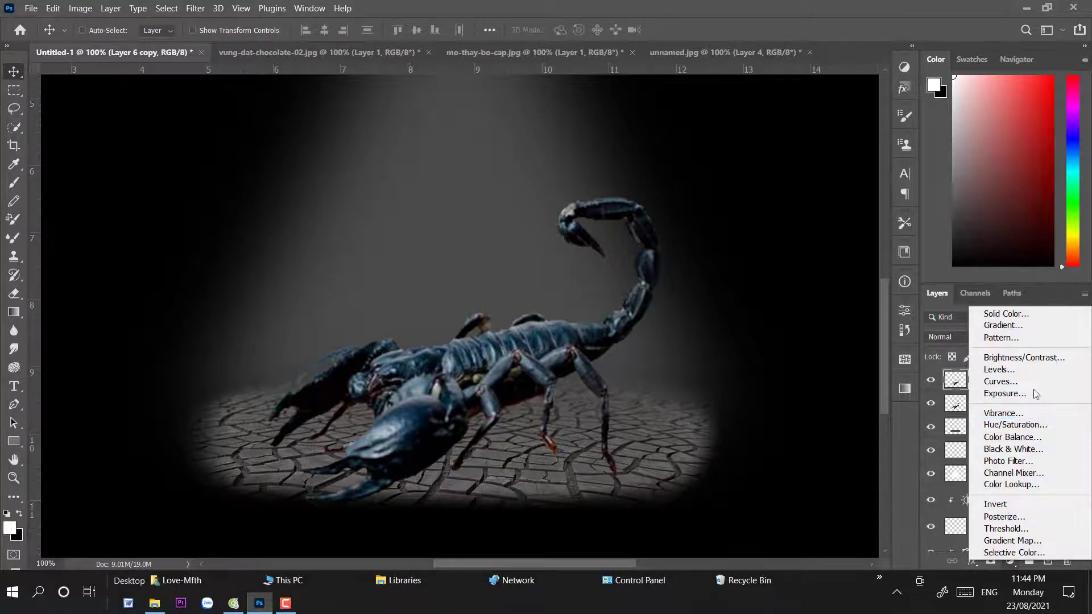
{"action": "left_click", "coordinate": [999, 356]}
{"action": "mouse_move", "coordinate": [802, 391]}
{"action": "left_mouse_down"}
{"action": "mouse_move", "coordinate": [788, 394]}
{"action": "mouse_move", "coordinate": [840, 421]}
{"action": "left_mouse_up"}
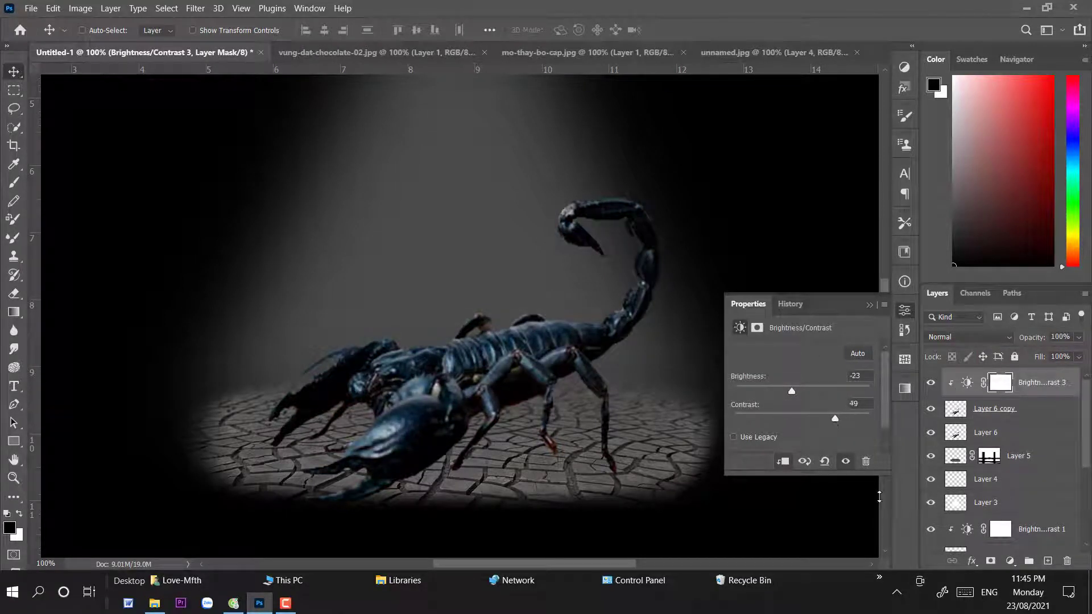
- Add a Color Balance adjustment with the midtones shifted to Red +7
{"action": "left_click", "coordinate": [1010, 560]}
{"action": "left_click", "coordinate": [1001, 434]}
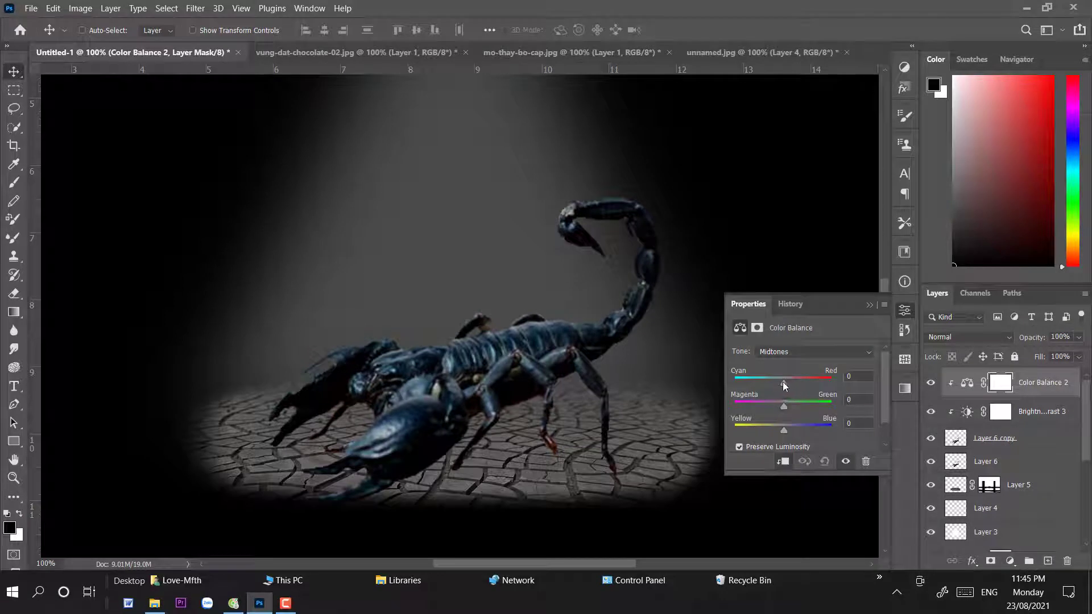
{"action": "left_click_drag", "start_coordinate": [782, 381], "coordinate": [792, 381]}
{"action": "left_click_drag", "start_coordinate": [784, 431], "coordinate": [783, 431]}
{"action": "left_click_drag", "start_coordinate": [793, 381], "coordinate": [788, 382]}
{"action": "left_click_drag", "start_coordinate": [781, 428], "coordinate": [783, 428]}
{"action": "left_click", "coordinate": [899, 315]}
- Bring the scorpion's claws into view
{"action": "scroll", "coordinate": [608, 251], "scroll_direction": "down", "scroll_amount": 2}
{"action": "scroll", "coordinate": [608, 251], "scroll_direction": "up", "scroll_amount": 2}
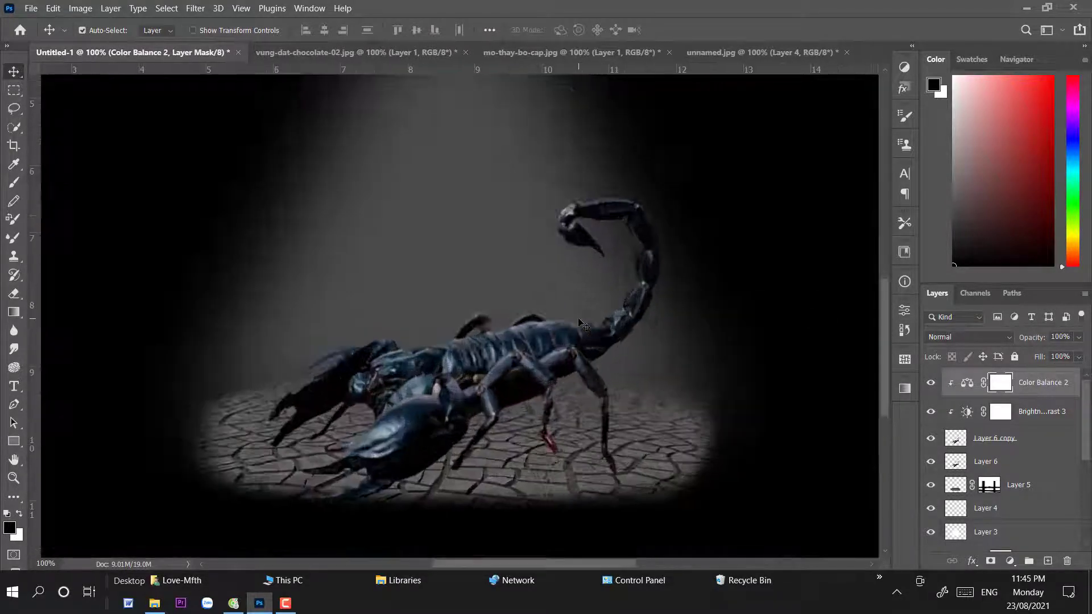
{"action": "scroll", "coordinate": [608, 250], "scroll_direction": "up", "scroll_amount": 2}
{"action": "left_click_drag", "start_coordinate": [608, 250], "coordinate": [620, 239]}
{"action": "key", "text": "x"}
{"action": "key", "text": "alt+bracketleft"}
{"action": "key", "text": "alt+bracketleft"}
- Set the Eraser to 6 px on the original scorpion layer
{"action": "key", "text": "e"}
{"action": "right_click", "coordinate": [177, 315]}
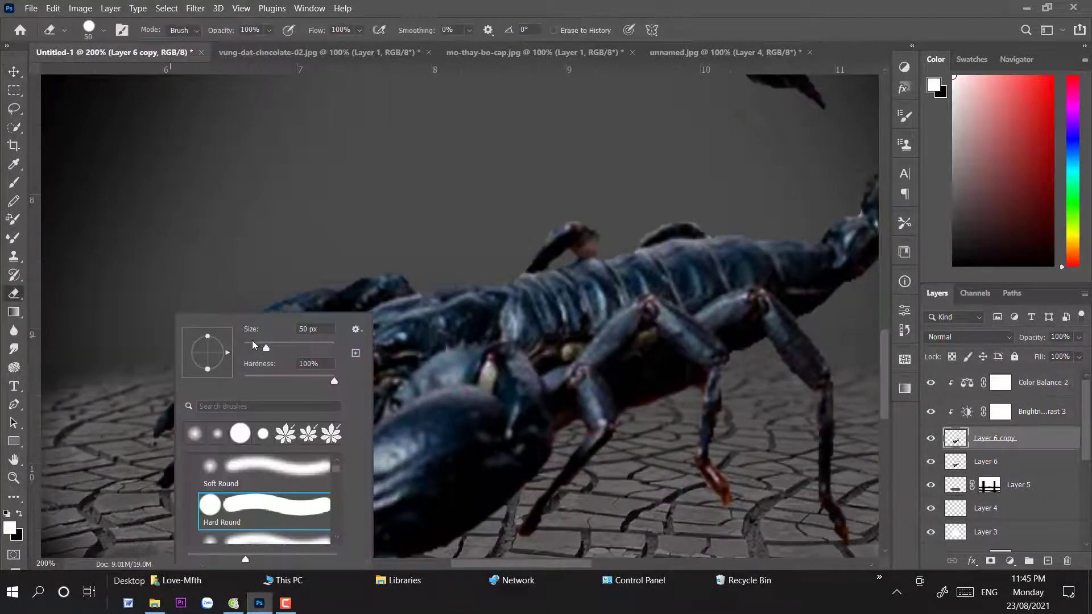
{"action": "left_click_drag", "start_coordinate": [252, 348], "coordinate": [249, 348]}
{"action": "key", "text": "Return"}
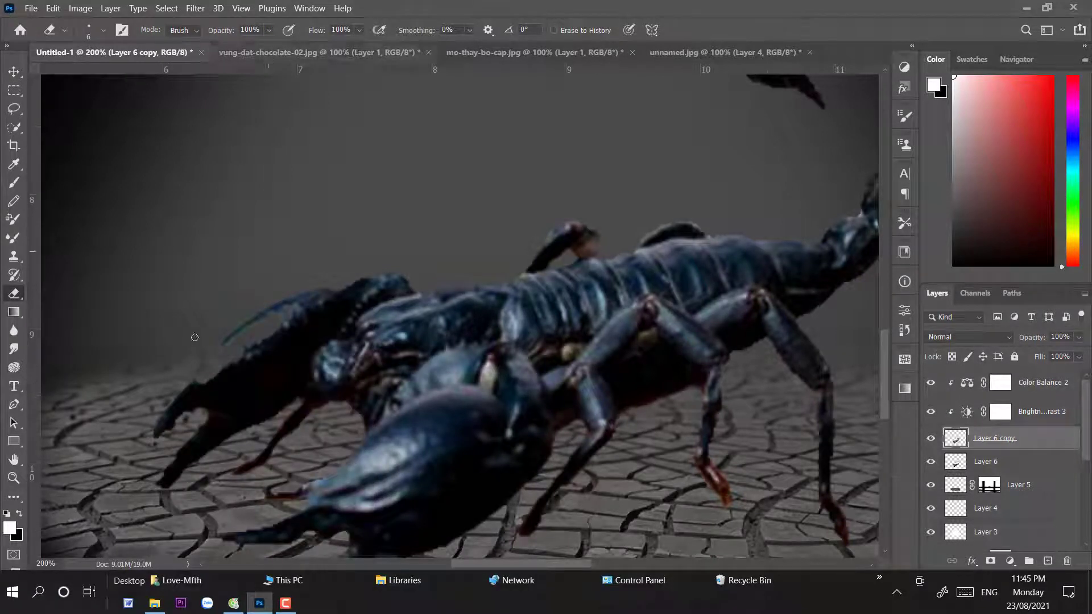
{"action": "key", "text": "alt+bracketleft"}
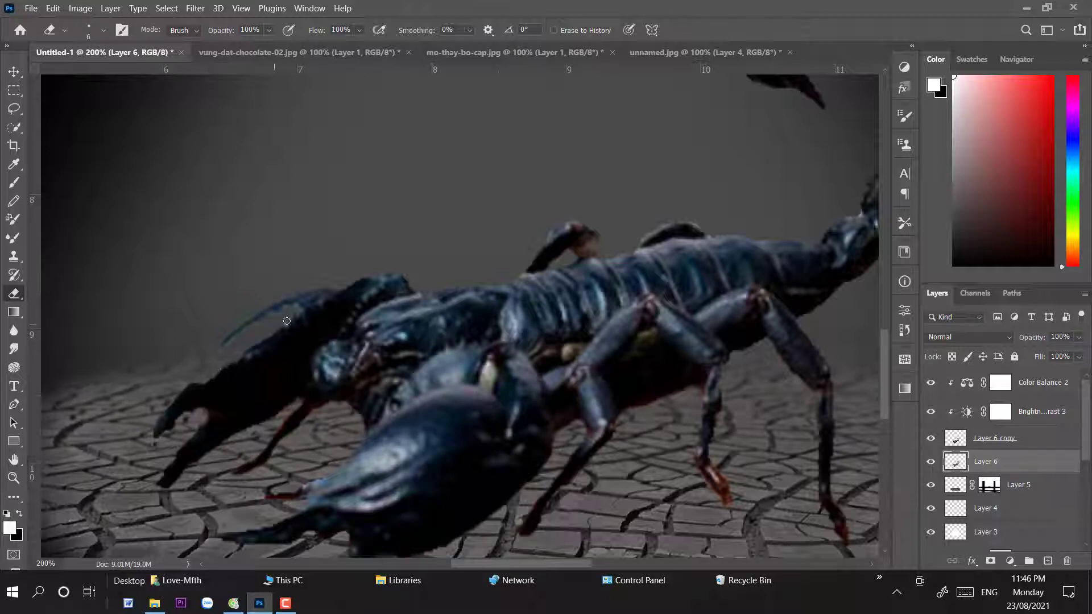
- Erase the stray dark edge at the scorpion's left claw tip
{"action": "scroll", "coordinate": [443, 329], "scroll_direction": "down", "scroll_amount": 2}
{"action": "scroll", "coordinate": [443, 329], "scroll_direction": "down", "scroll_amount": 1}
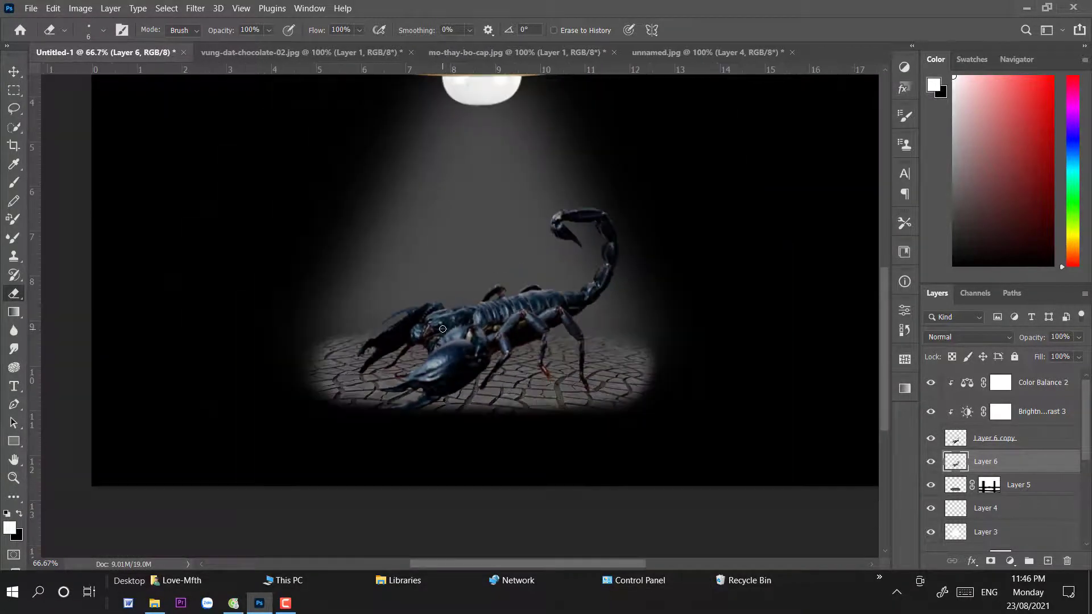
{"action": "scroll", "coordinate": [111, 440], "scroll_direction": "up", "scroll_amount": 3}
{"action": "scroll", "coordinate": [112, 440], "scroll_direction": "up", "scroll_amount": 2}
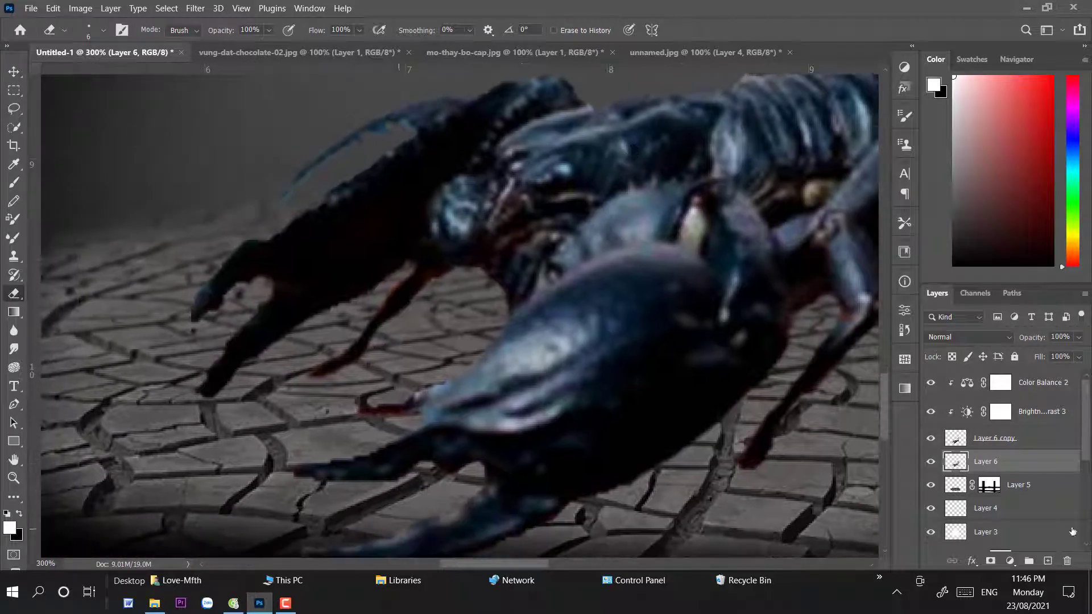
{"action": "key", "text": "alt+bracketright"}
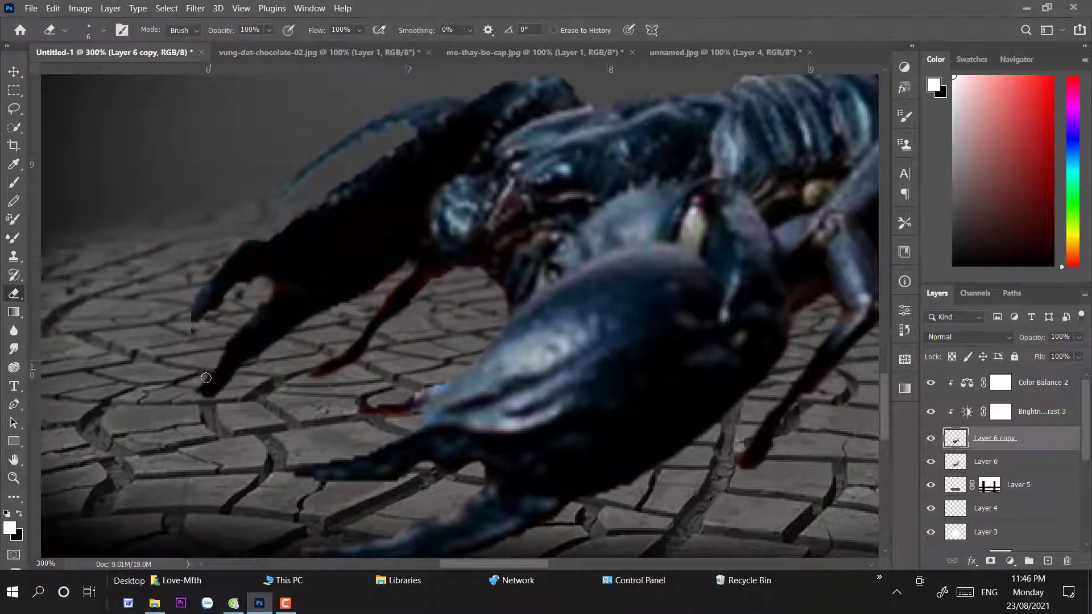
{"action": "key", "text": "alt+bracketleft"}
{"action": "left_click_drag", "start_coordinate": [239, 374], "coordinate": [241, 365]}
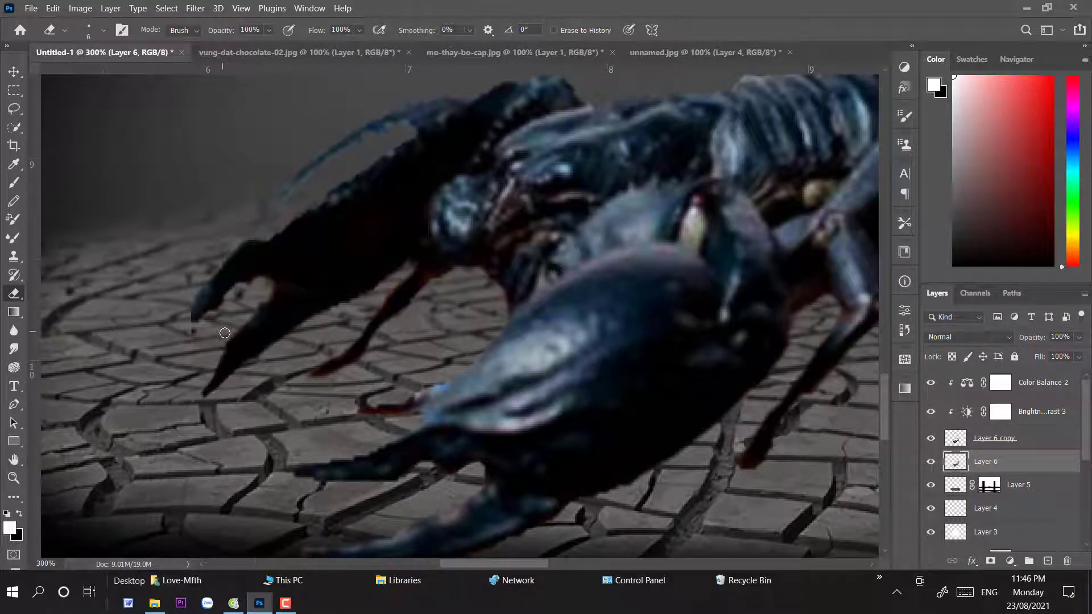
- Return to the full scene and select both scorpion layers together
{"action": "left_click", "coordinate": [995, 438]}
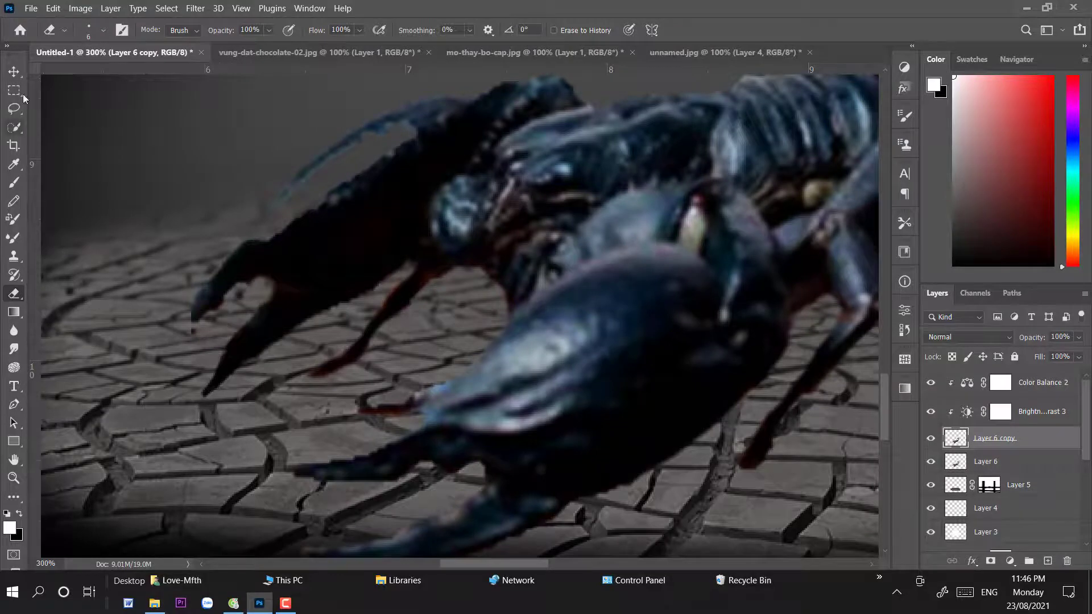
{"action": "key", "text": "v"}
{"action": "key", "text": "ctrl+minus"}
{"action": "key", "text": "ctrl+minus"}
{"action": "key", "text": "ctrl+minus"}
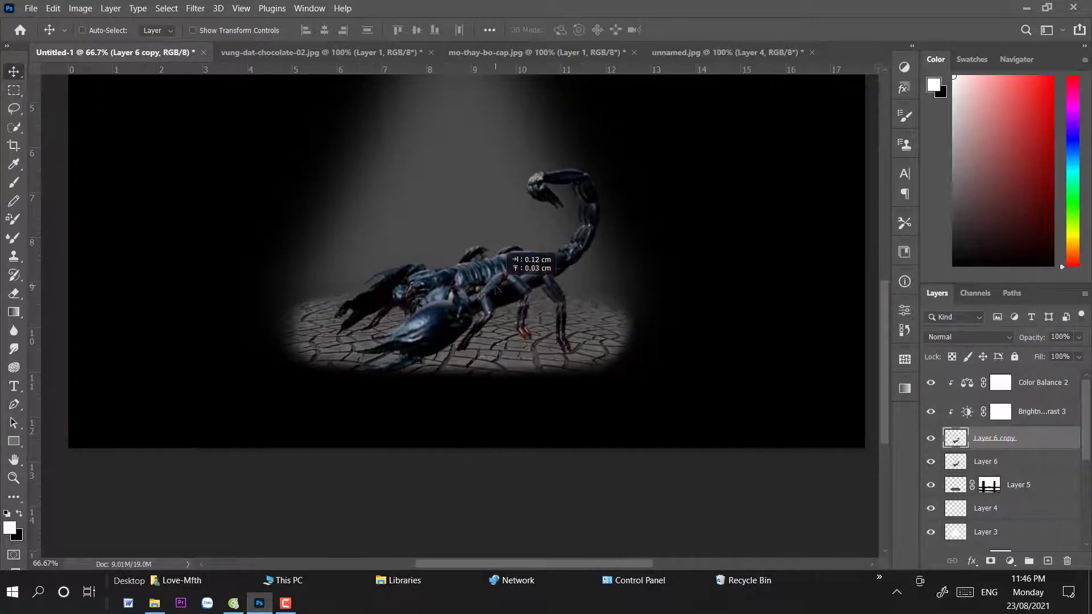
{"action": "left_click", "coordinate": [985, 462], "text": "shift"}
{"action": "right_click", "coordinate": [1018, 463]}
{"action": "left_click", "coordinate": [1090, 419]}
- Merge the two scorpion layers and fill the merged scorpion silhouette with black
{"action": "right_click", "coordinate": [1023, 449]}
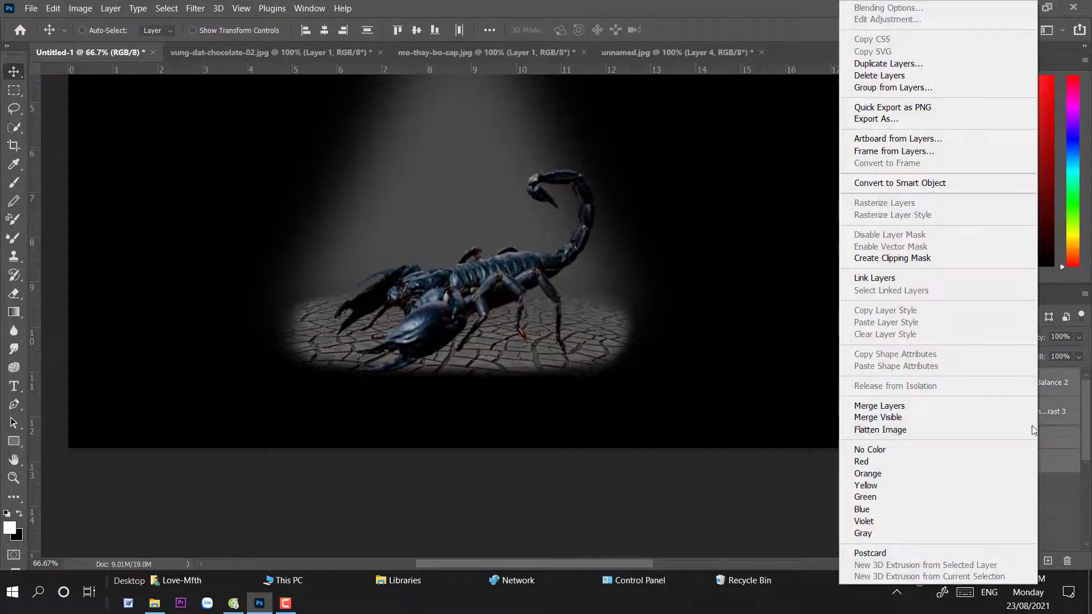
{"action": "left_click", "coordinate": [865, 404]}
{"action": "key", "text": "ctrl+plus"}
{"action": "key", "text": "ctrl+plus"}
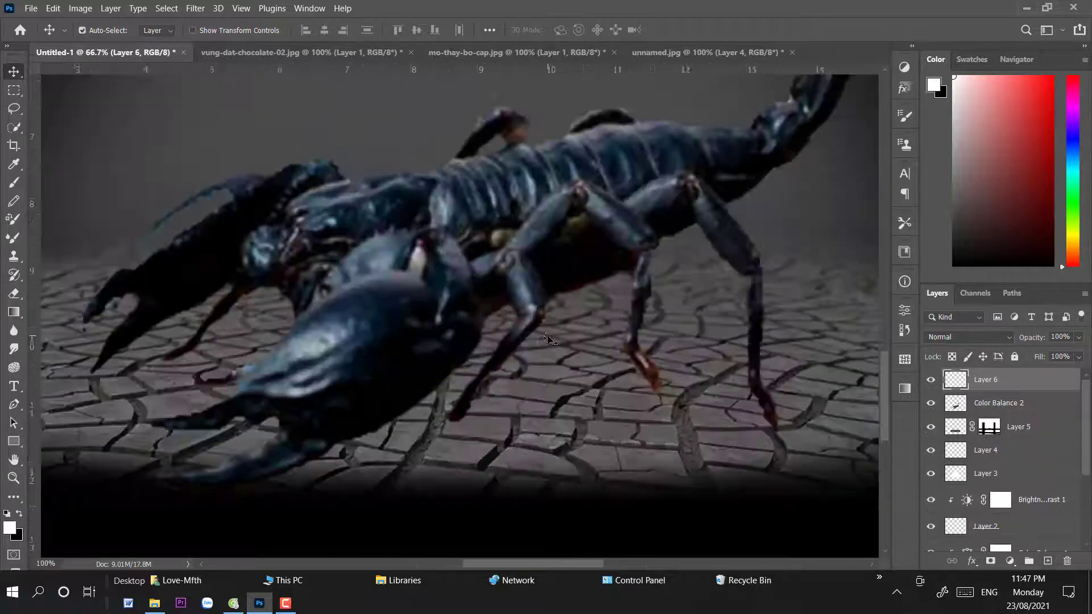
{"action": "left_click_drag", "start_coordinate": [548, 335], "coordinate": [556, 269]}
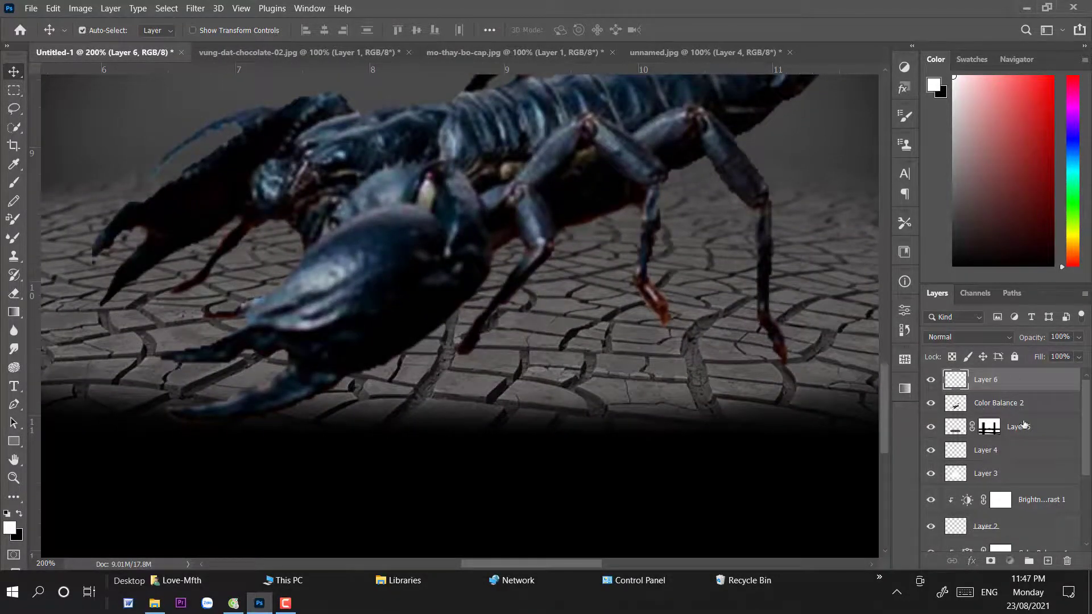
{"action": "left_click", "coordinate": [955, 379], "text": "ctrl"}
{"action": "left_click", "coordinate": [7, 514]}
{"action": "left_click", "coordinate": [13, 312]}
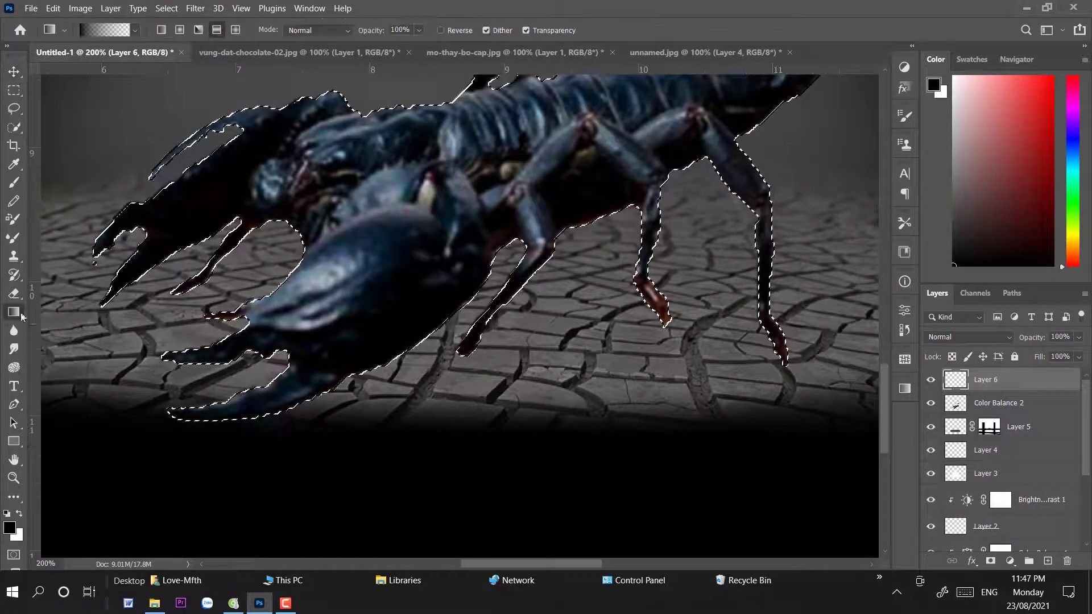
{"action": "key", "text": "shift+g"}
{"action": "left_click", "coordinate": [399, 256]}
{"action": "left_click", "coordinate": [13, 71]}
{"action": "key", "text": "ctrl+d"}
{"action": "key", "text": "ctrl+minus"}
{"action": "key", "text": "ctrl+minus"}
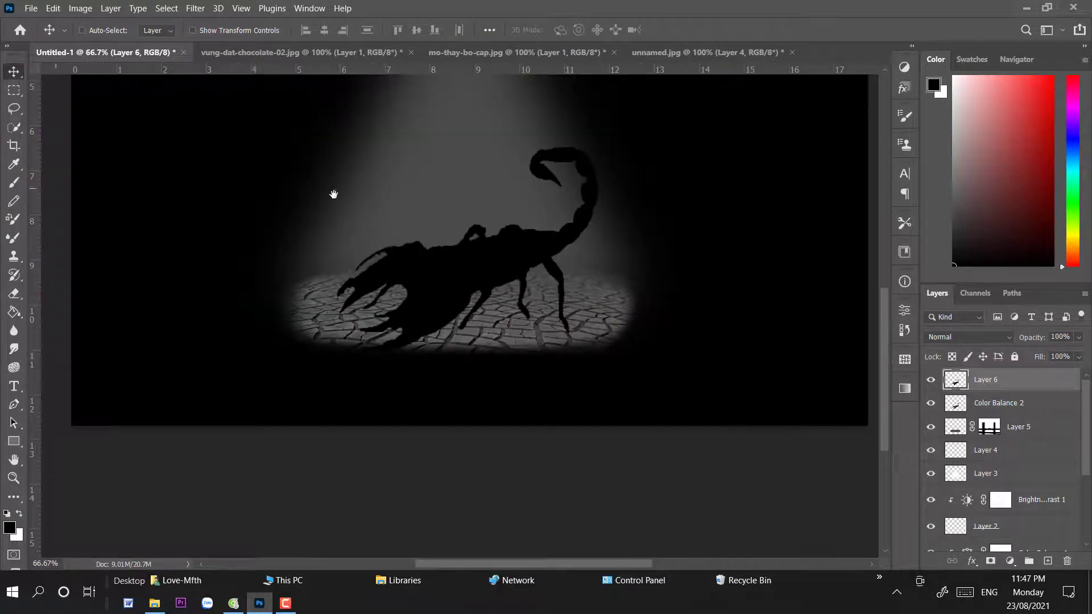
- Squash the black silhouette flat onto the ground below the Color Balance layer, under the scorpion
{"action": "key", "text": "ctrl+t"}
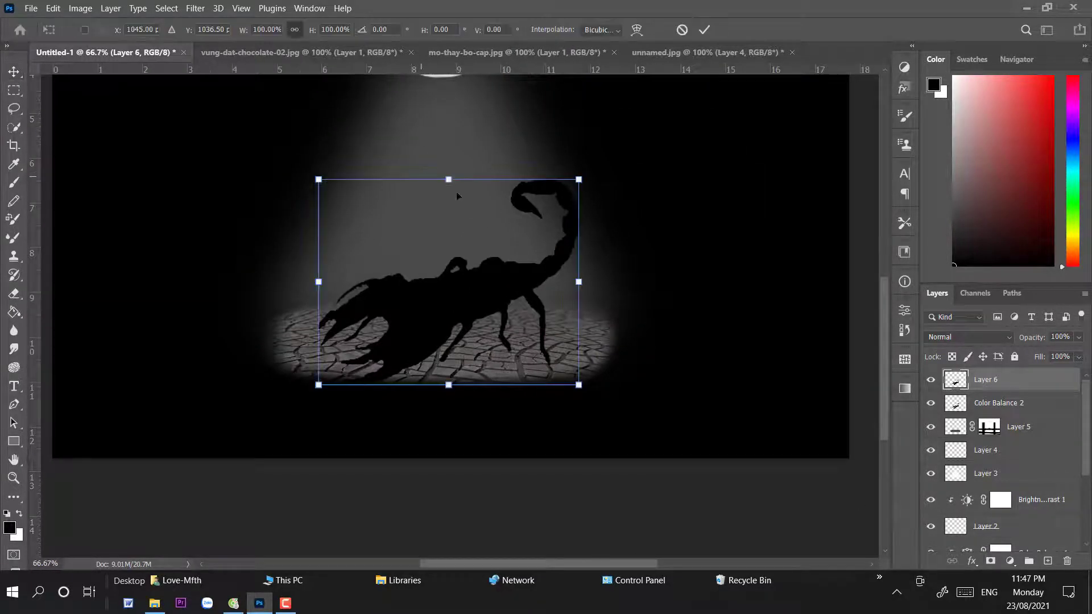
{"action": "left_click_drag", "start_coordinate": [449, 181], "coordinate": [448, 317]}
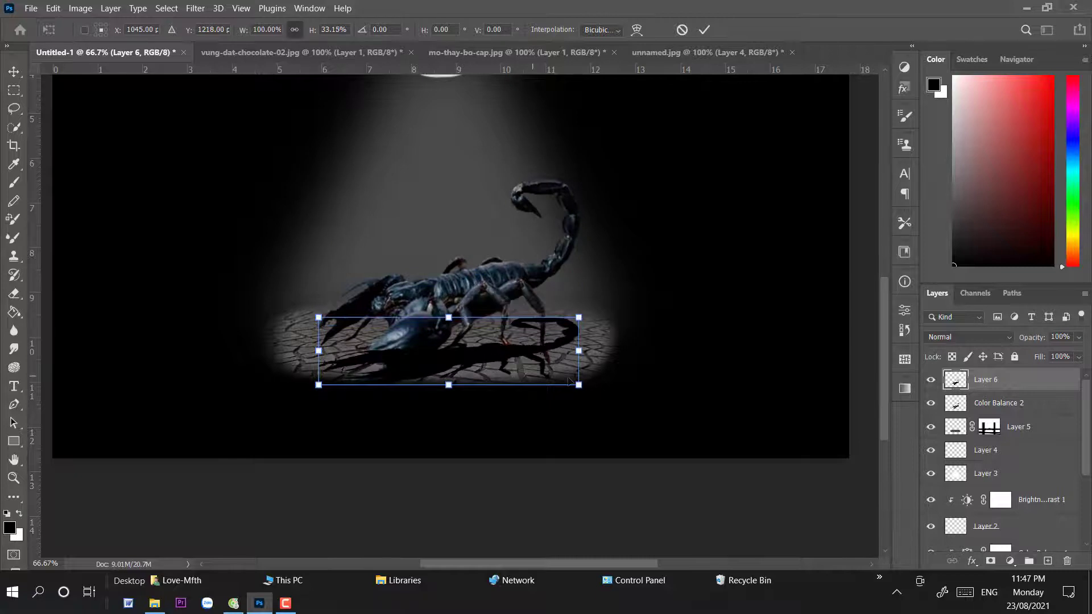
{"action": "left_click_drag", "start_coordinate": [559, 349], "coordinate": [570, 356]}
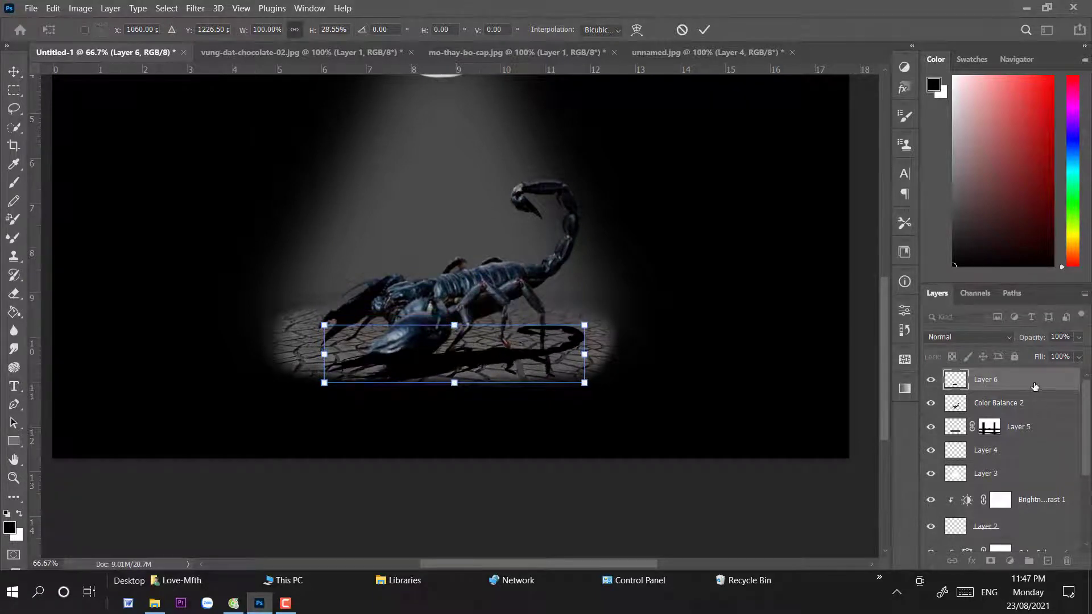
{"action": "key", "text": "Return"}
{"action": "key", "text": "ctrl+bracketleft"}
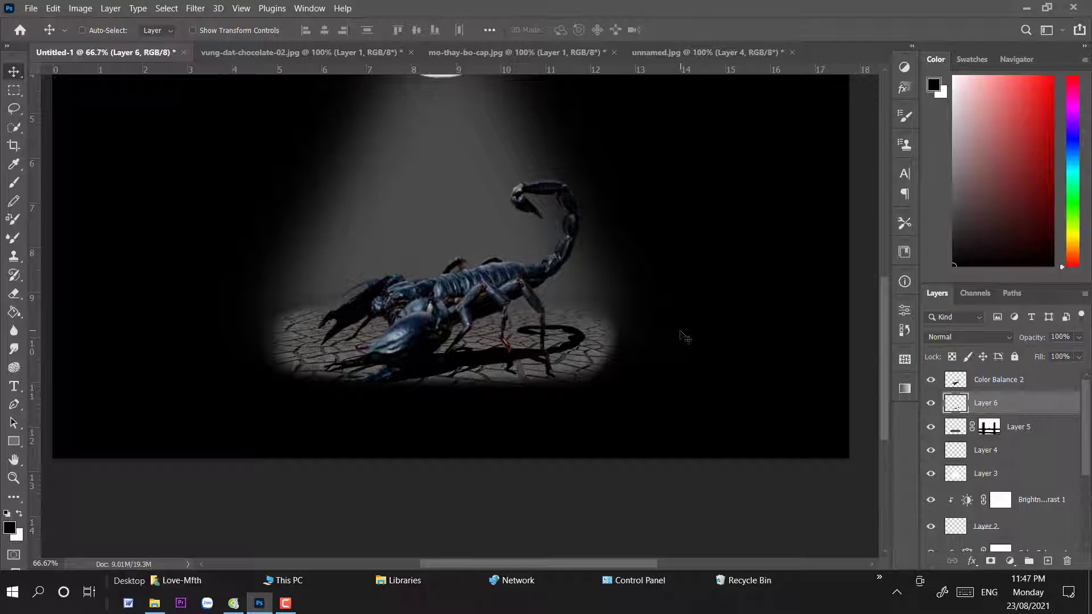
{"action": "mouse_move", "coordinate": [555, 357]}
{"action": "left_mouse_down"}
{"action": "mouse_move", "coordinate": [529, 348]}
{"action": "mouse_move", "coordinate": [533, 329]}
{"action": "left_mouse_up"}
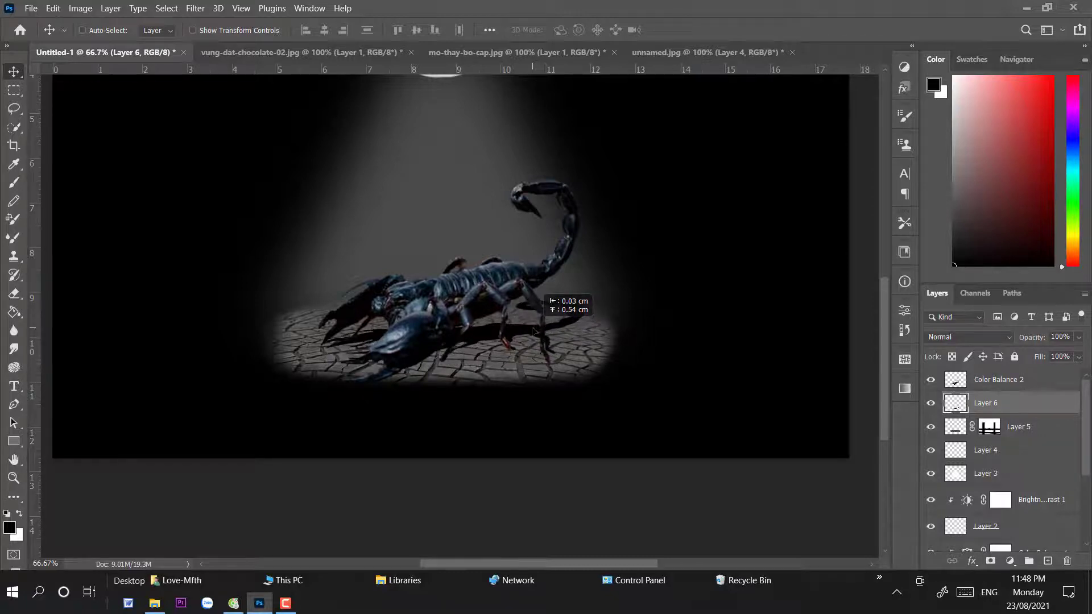
- Warp the shadow, bending its top-right corner down and lifting its bottom edge
{"action": "key", "text": "ctrl+t"}
{"action": "mouse_move", "coordinate": [452, 362]}
{"action": "left_mouse_down"}
{"action": "mouse_move", "coordinate": [458, 390]}
{"action": "mouse_move", "coordinate": [452, 360]}
{"action": "left_mouse_up"}
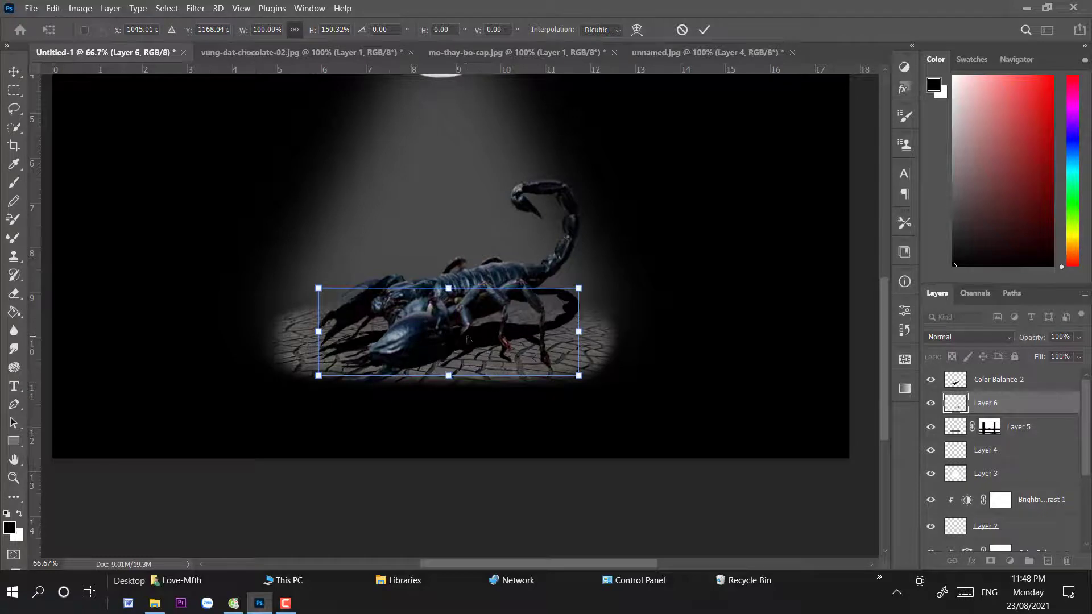
{"action": "left_click", "coordinate": [636, 29]}
{"action": "left_click_drag", "start_coordinate": [578, 288], "coordinate": [594, 318]}
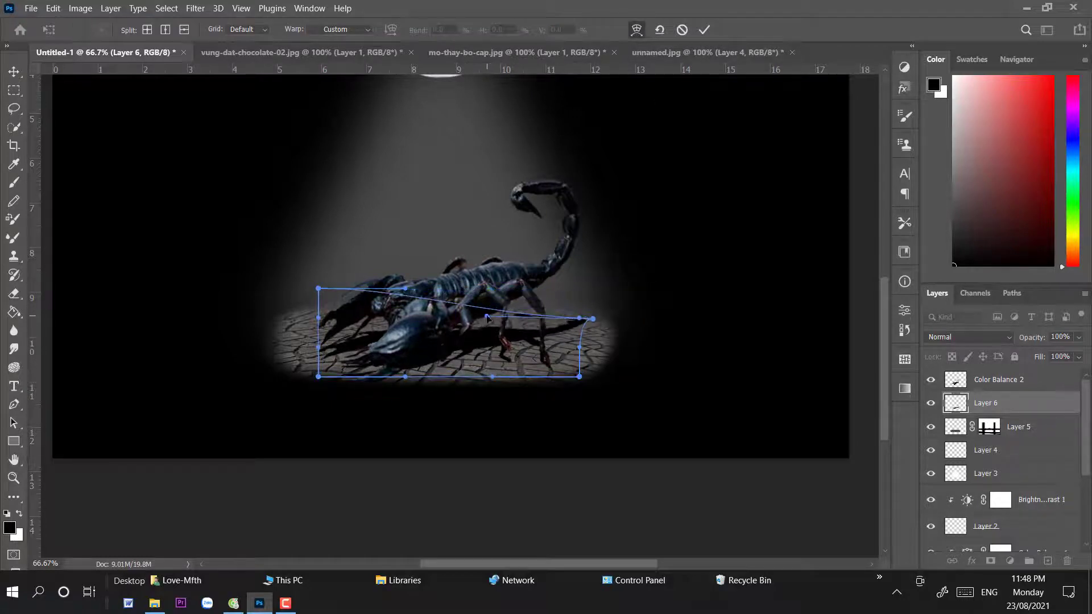
{"action": "left_click_drag", "start_coordinate": [501, 398], "coordinate": [505, 354]}
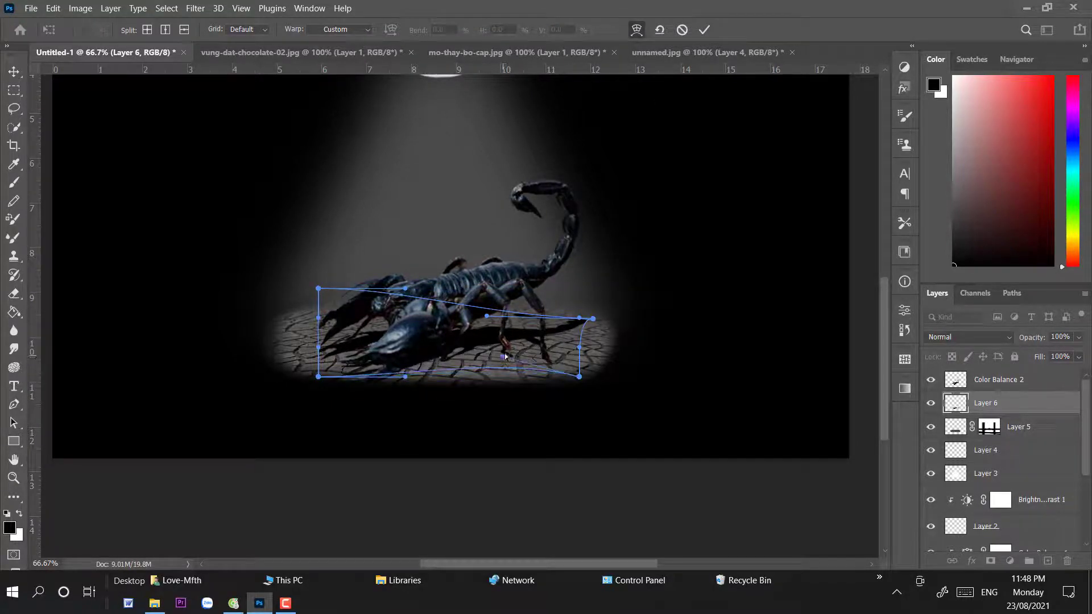
{"action": "key", "text": "Return"}
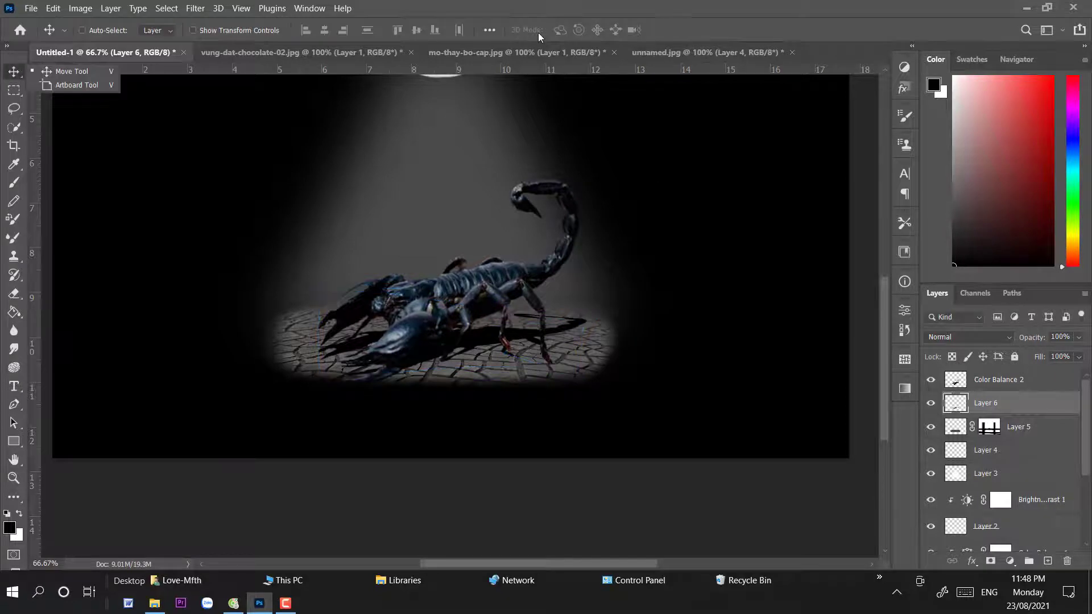
- Apply a 7.2 px Gaussian Blur to the shadow and lower its opacity to 68%
{"action": "left_click", "coordinate": [195, 8]}
{"action": "mouse_move", "coordinate": [203, 179]}
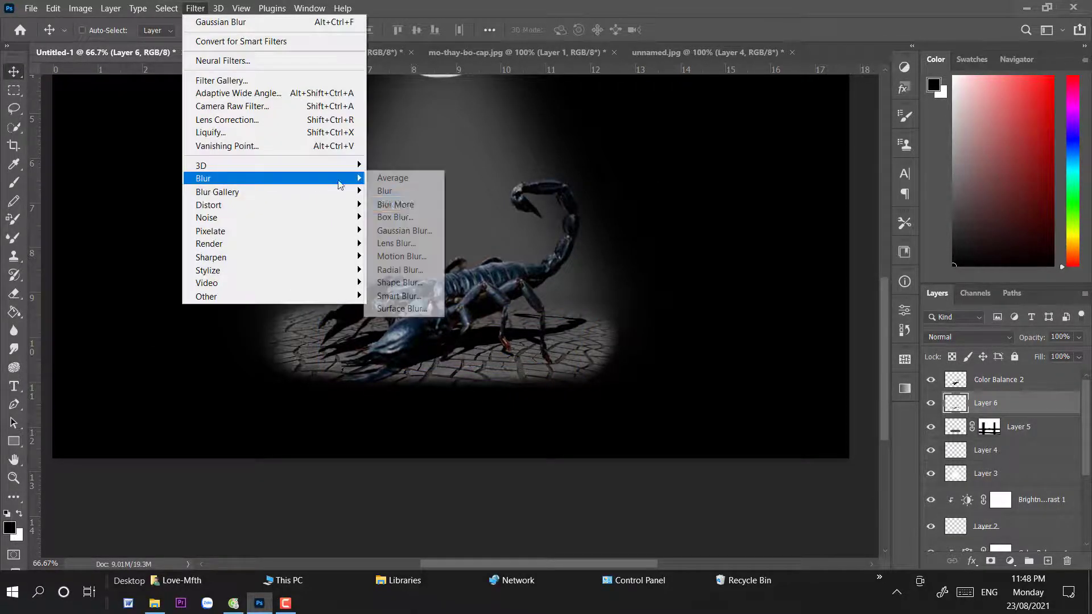
{"action": "left_click", "coordinate": [398, 219]}
{"action": "key", "text": "Return"}
{"action": "left_click", "coordinate": [195, 8]}
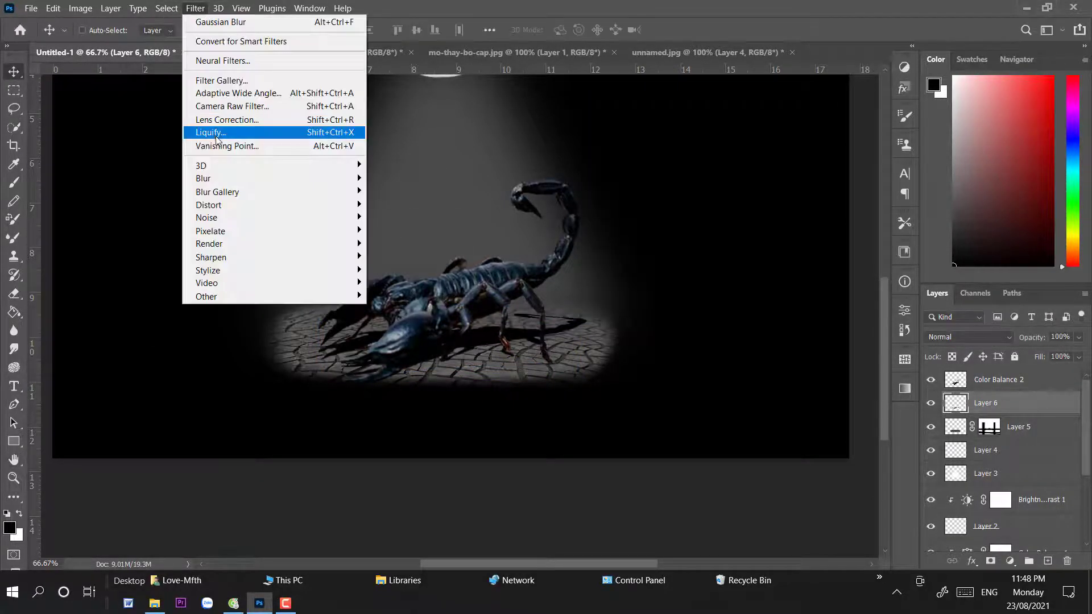
{"action": "left_click", "coordinate": [401, 234]}
{"action": "left_click_drag", "start_coordinate": [827, 332], "coordinate": [801, 334]}
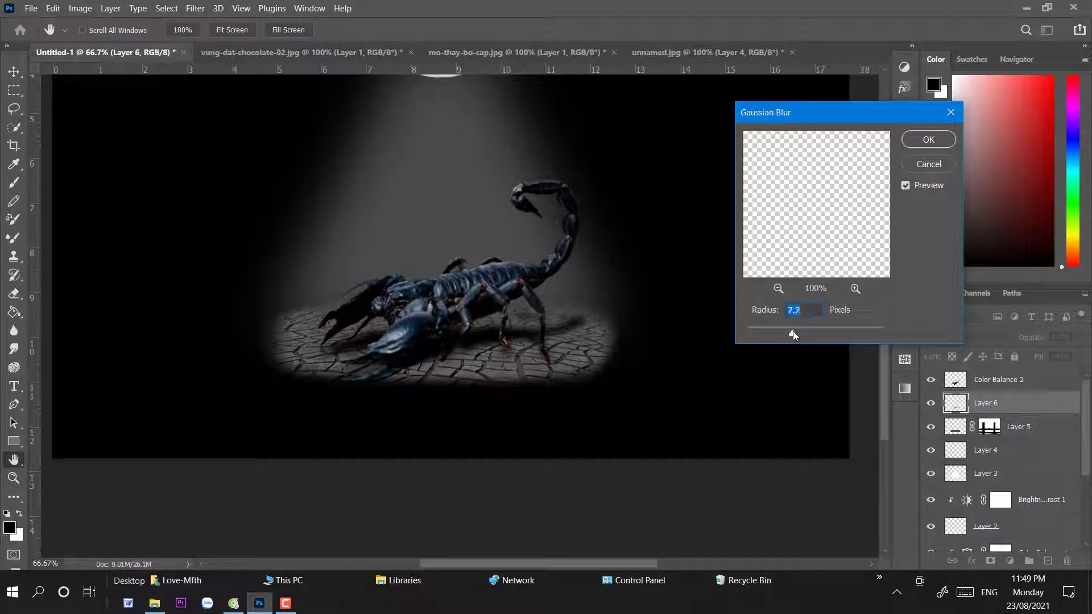
{"action": "key", "text": "Return"}
{"action": "left_click_drag", "start_coordinate": [1078, 337], "coordinate": [1061, 356]}
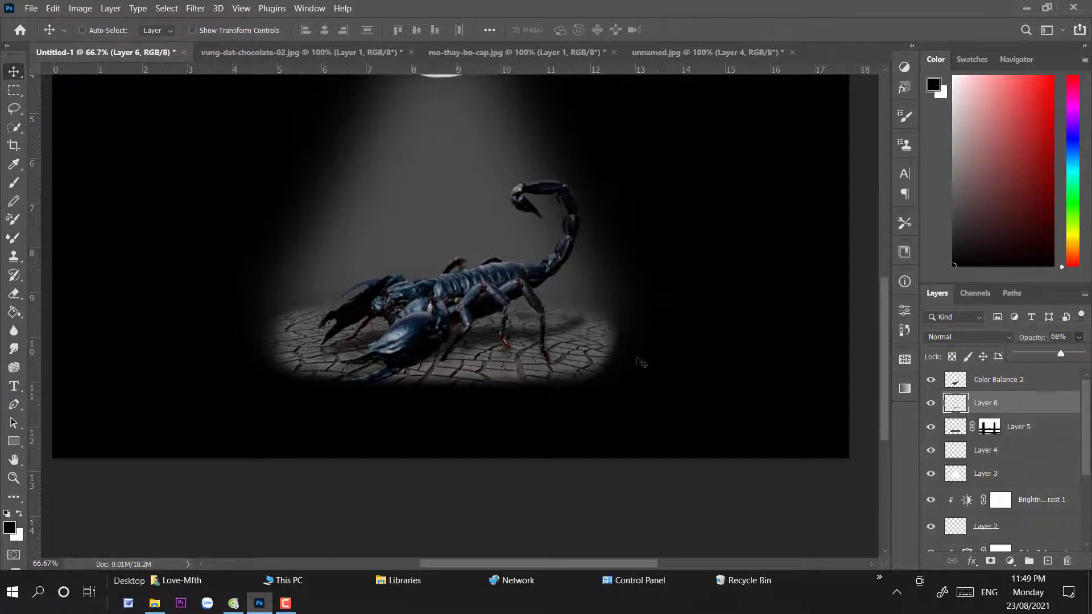
{"action": "key", "text": "ctrl+plus"}
{"action": "key", "text": "ctrl+plus"}
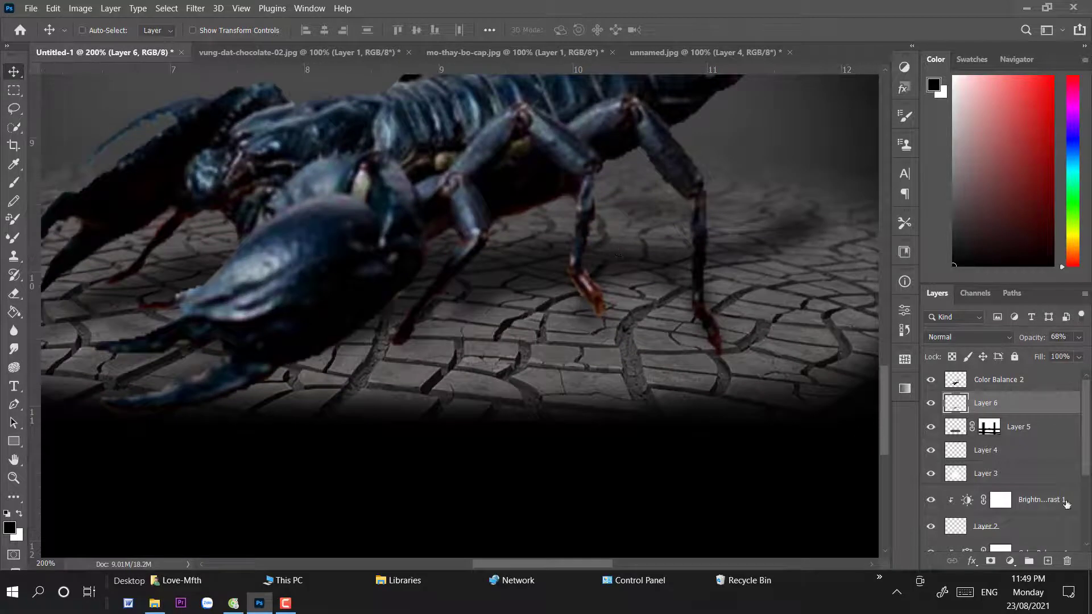
- Add new Layer 7 and set a soft brush to 10 px
{"action": "left_click", "coordinate": [1048, 560]}
{"action": "left_click", "coordinate": [14, 182]}
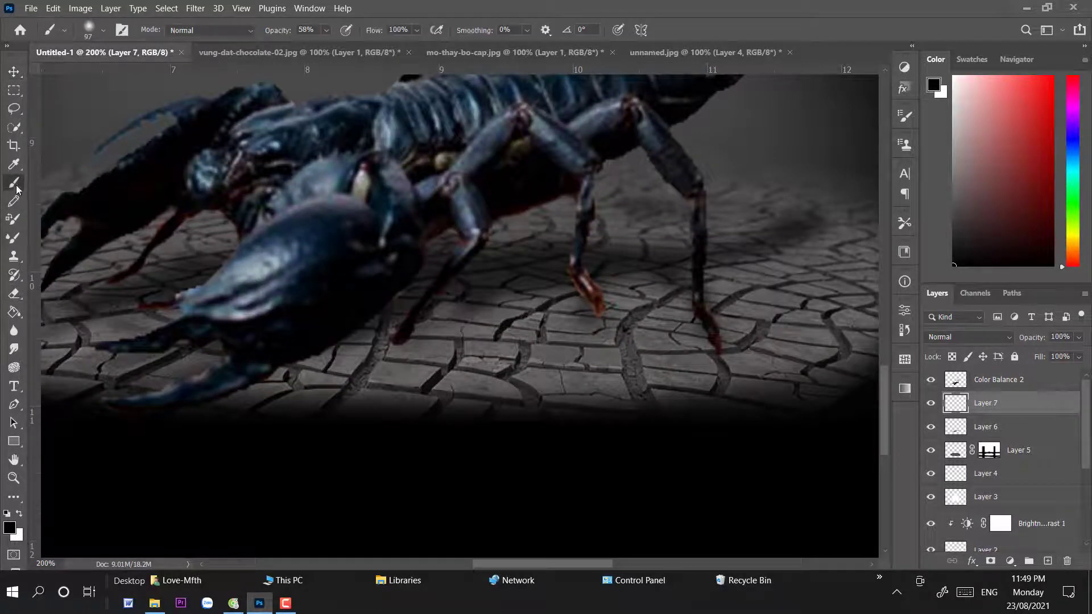
{"action": "right_click", "coordinate": [517, 304]}
{"action": "right_click", "coordinate": [620, 319]}
{"action": "key", "text": "bracketleft"}
{"action": "key", "text": "bracketleft"}
{"action": "key", "text": "bracketleft"}
{"action": "key", "text": "Return"}
{"action": "right_click", "coordinate": [606, 303]}
{"action": "type", "text": "0"}
{"action": "key", "text": "Return"}
- Paint soft black shadows under the scorpion's leg tips and claw
{"action": "left_click_drag", "start_coordinate": [400, 340], "coordinate": [431, 313]}
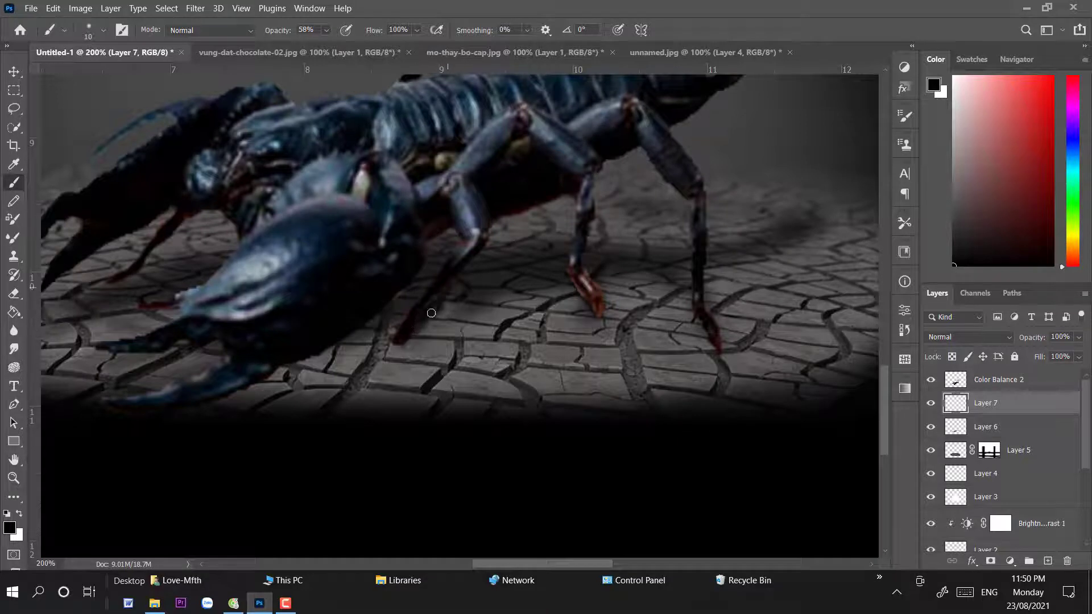
{"action": "left_click_drag", "start_coordinate": [708, 337], "coordinate": [685, 293]}
{"action": "left_click_drag", "start_coordinate": [687, 290], "coordinate": [717, 346]}
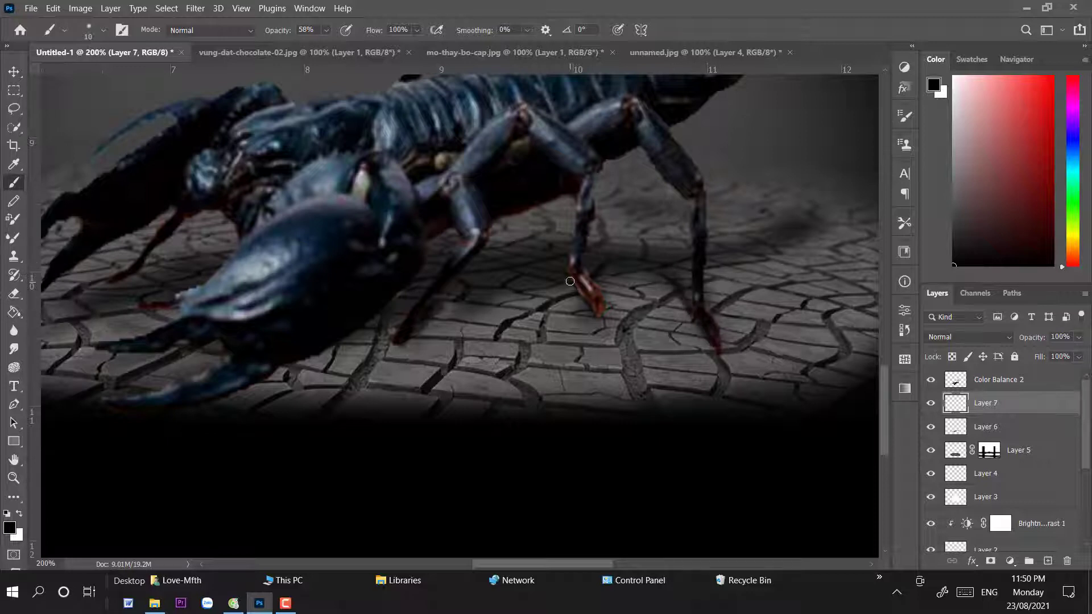
{"action": "left_click_drag", "start_coordinate": [488, 300], "coordinate": [548, 221]}
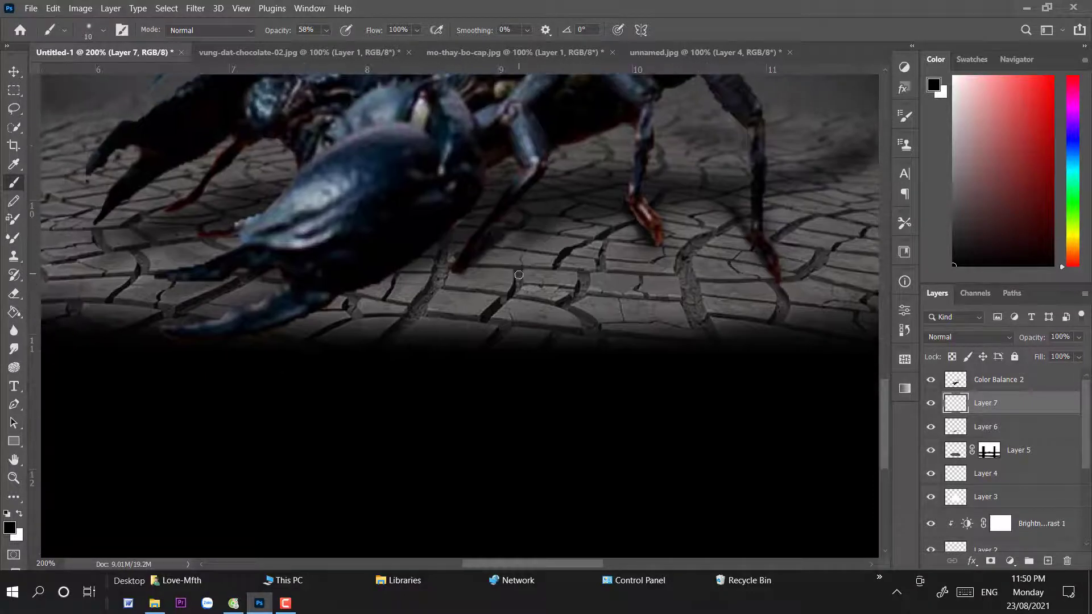
{"action": "mouse_move", "coordinate": [330, 298]}
{"action": "left_mouse_down"}
{"action": "mouse_move", "coordinate": [249, 319]}
{"action": "mouse_move", "coordinate": [457, 220]}
{"action": "left_mouse_up"}
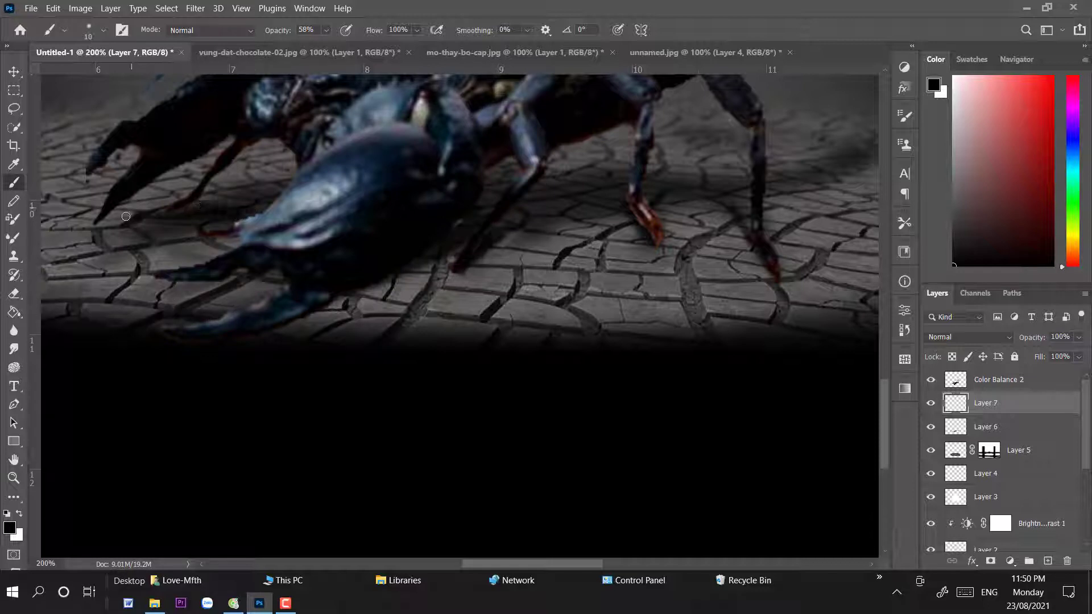
{"action": "left_click_drag", "start_coordinate": [126, 217], "coordinate": [169, 231]}
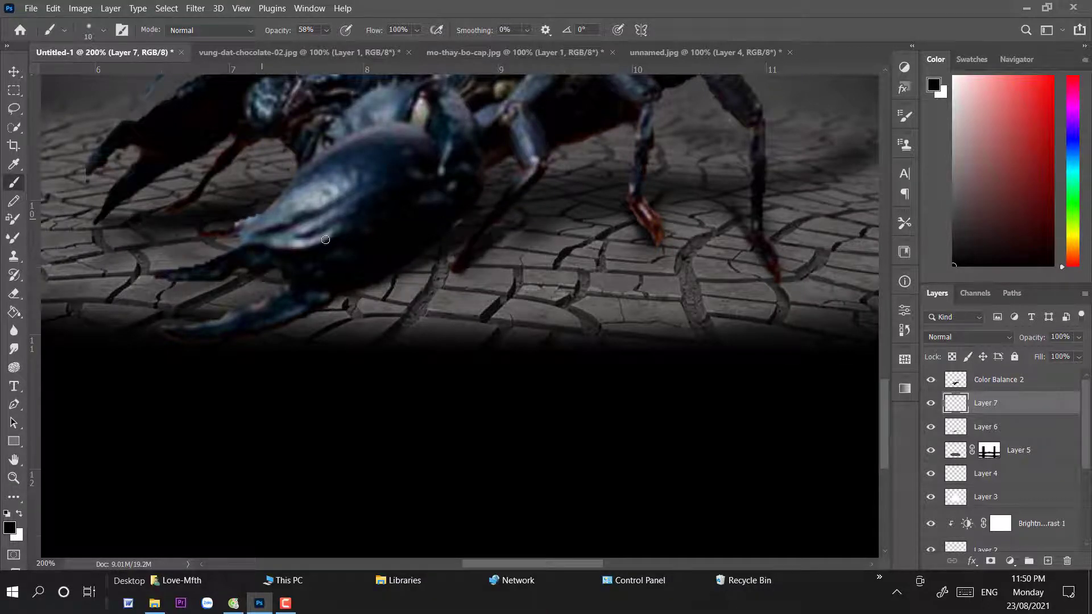
{"action": "mouse_move", "coordinate": [469, 239]}
{"action": "left_mouse_down"}
{"action": "mouse_move", "coordinate": [316, 458]}
{"action": "mouse_move", "coordinate": [305, 426]}
{"action": "left_mouse_up"}
{"action": "left_click_drag", "start_coordinate": [455, 316], "coordinate": [450, 340]}
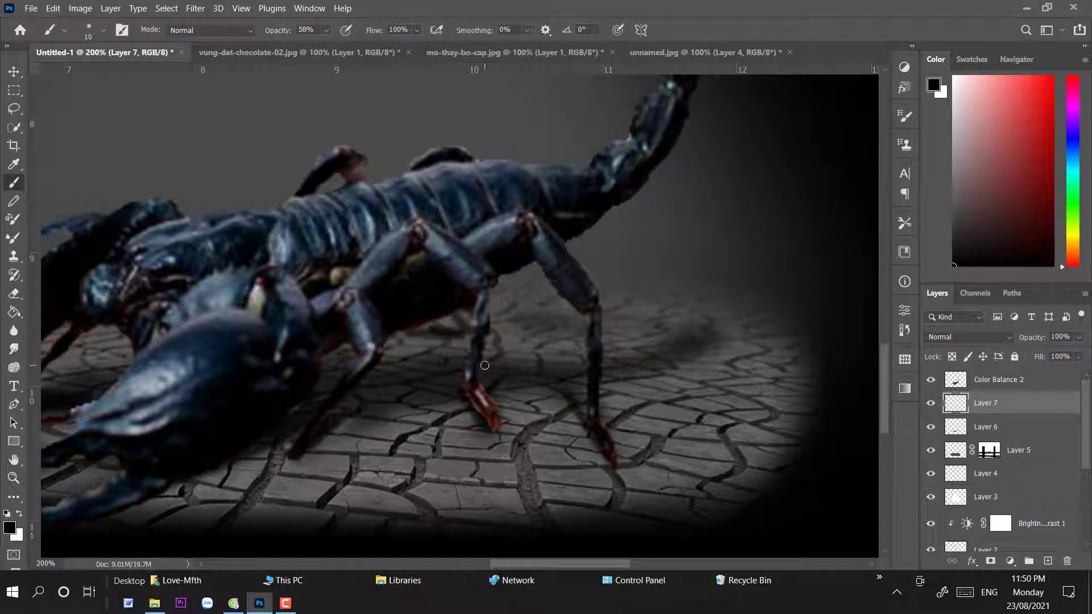
{"action": "key", "text": "ctrl+z"}
{"action": "key", "text": "ctrl+z"}
{"action": "key", "text": "ctrl+z"}
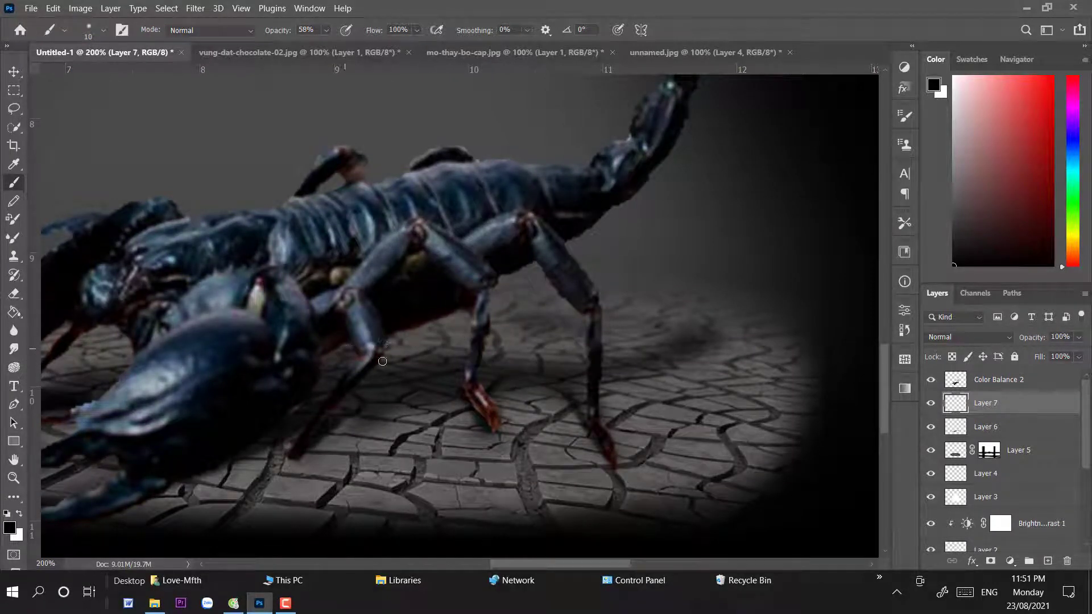
{"action": "left_click_drag", "start_coordinate": [437, 335], "coordinate": [510, 215]}
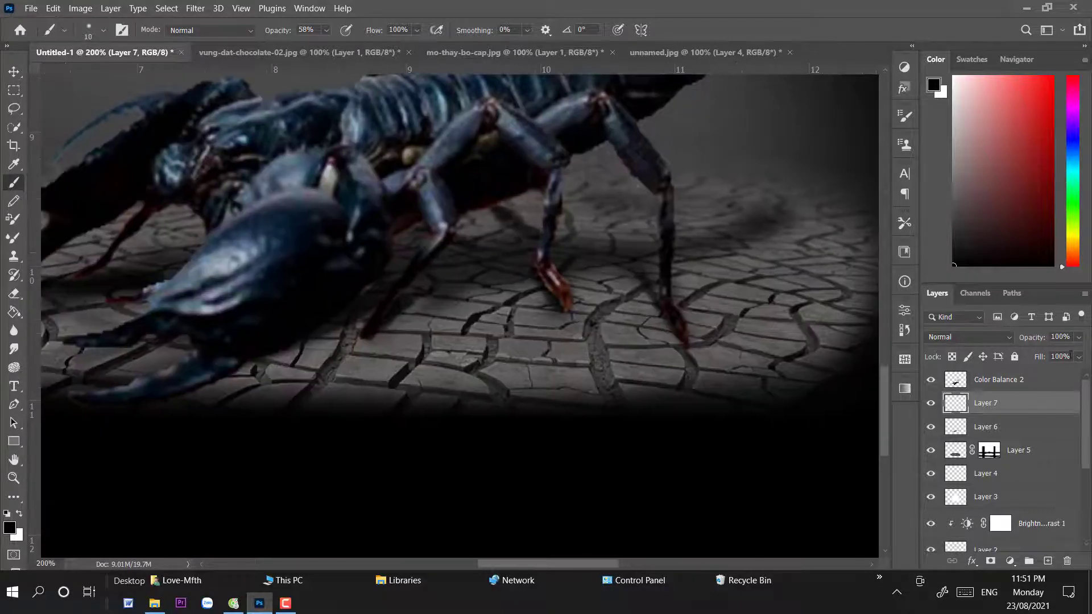
- Lower Layer 7 to 64% opacity and 65% fill
{"action": "left_click", "coordinate": [1078, 337]}
{"action": "left_click_drag", "start_coordinate": [1084, 354], "coordinate": [1059, 361]}
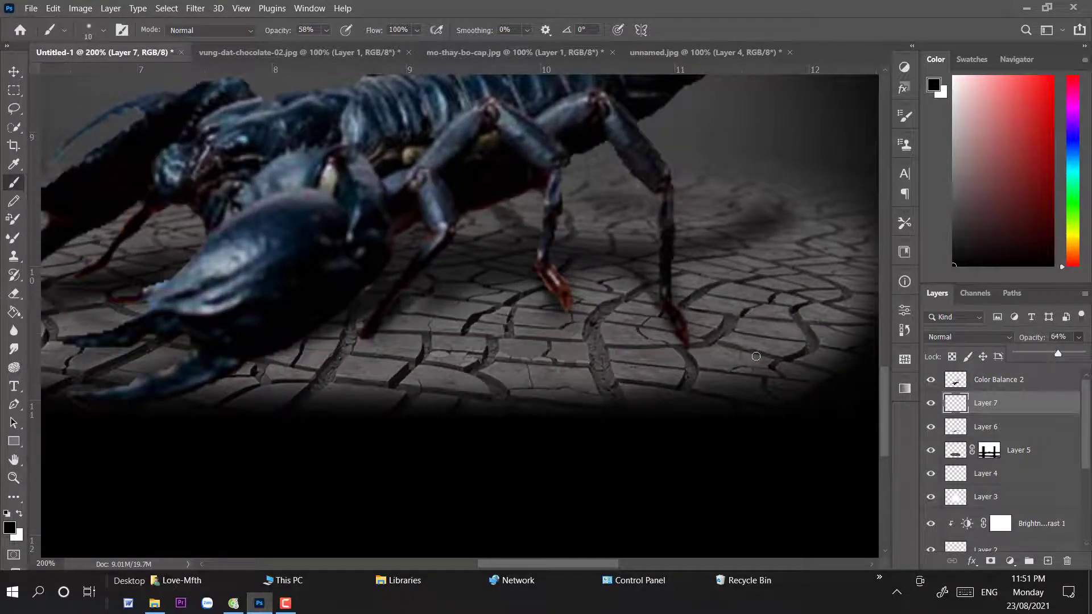
{"action": "key", "text": "ctrl+minus"}
{"action": "left_click", "coordinate": [1079, 357]}
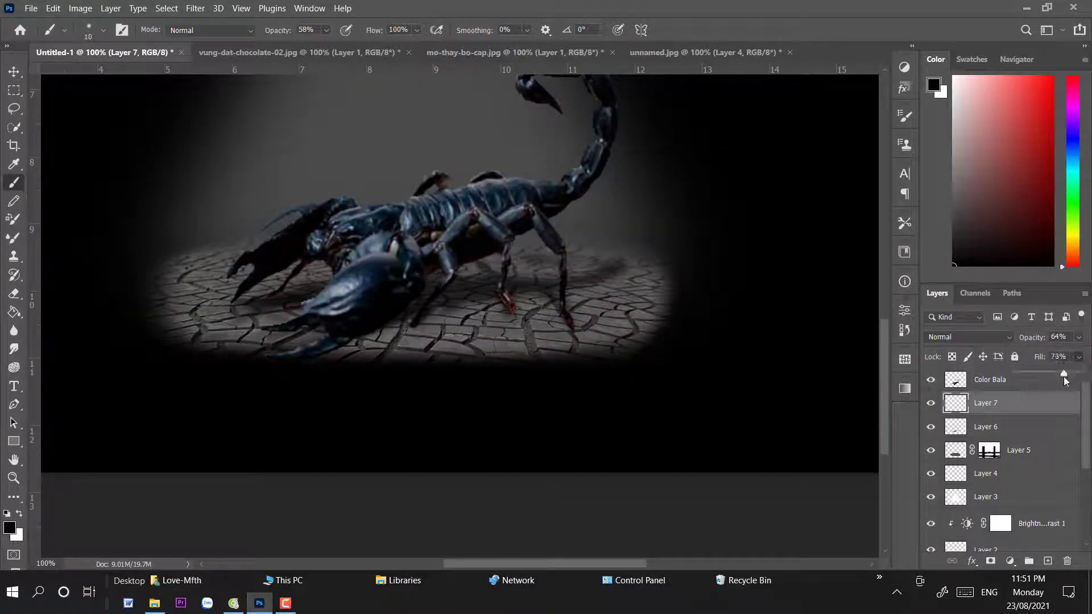
{"action": "left_click_drag", "start_coordinate": [1064, 376], "coordinate": [1036, 380]}
{"action": "key", "text": "ctrl+minus"}
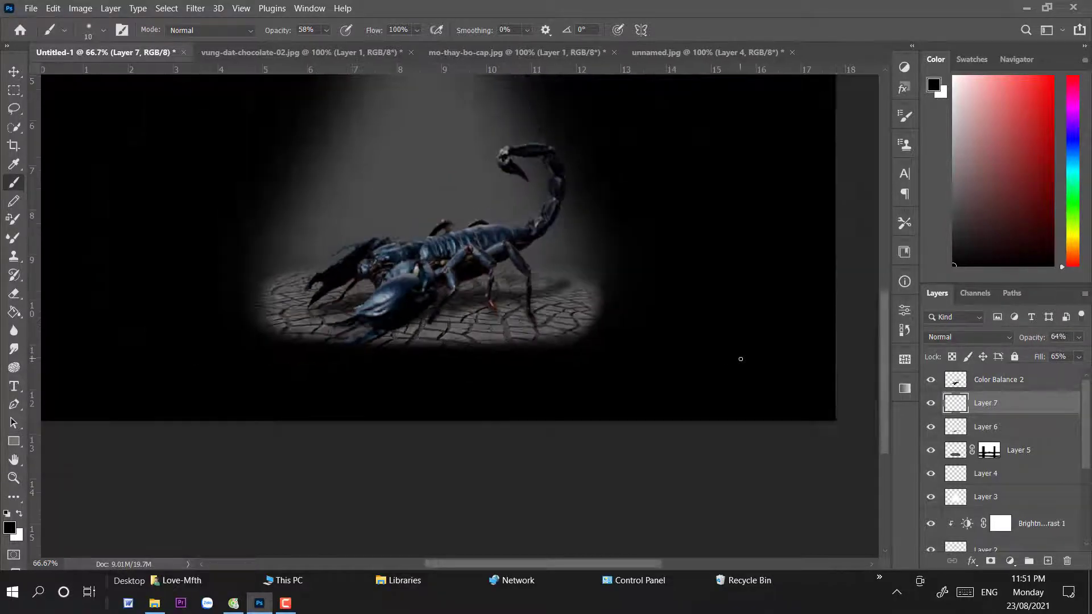
- Zoom in on the legs and switch to the Eraser to trim stray shadow on Layer 7
{"action": "key", "text": "ctrl+plus"}
{"action": "key", "text": "ctrl+plus"}
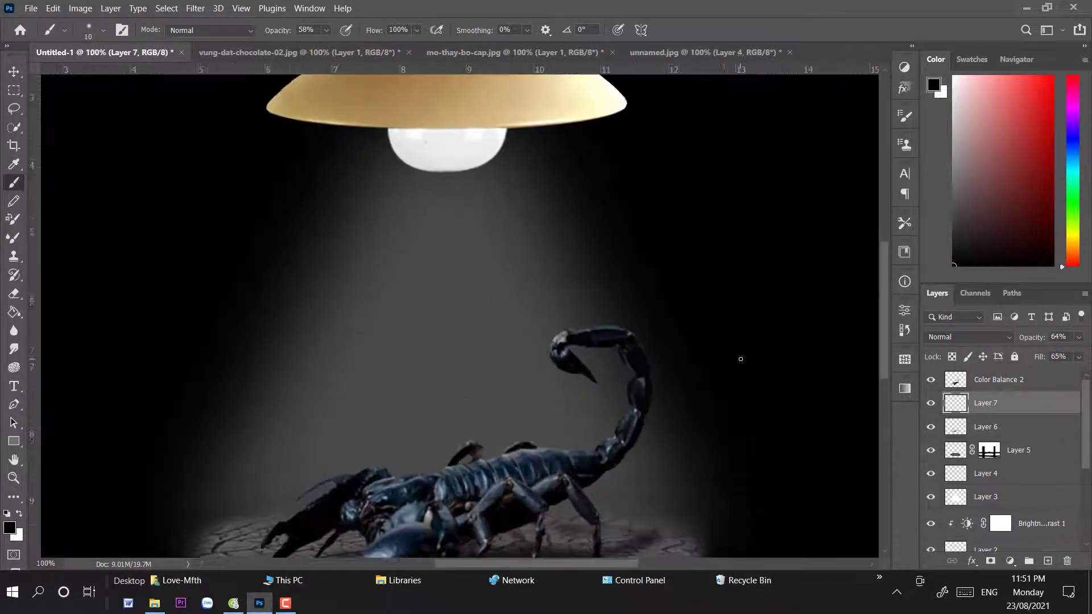
{"action": "key", "text": "ctrl+plus"}
{"action": "key", "text": "ctrl+plus"}
{"action": "left_click_drag", "start_coordinate": [720, 348], "coordinate": [727, 273]}
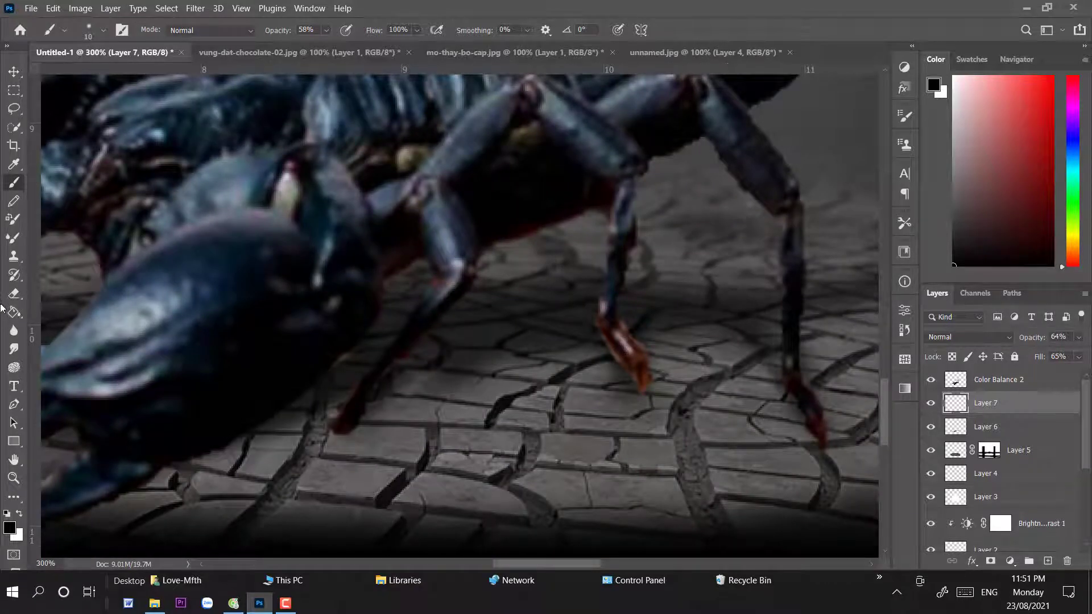
{"action": "left_click", "coordinate": [14, 294]}
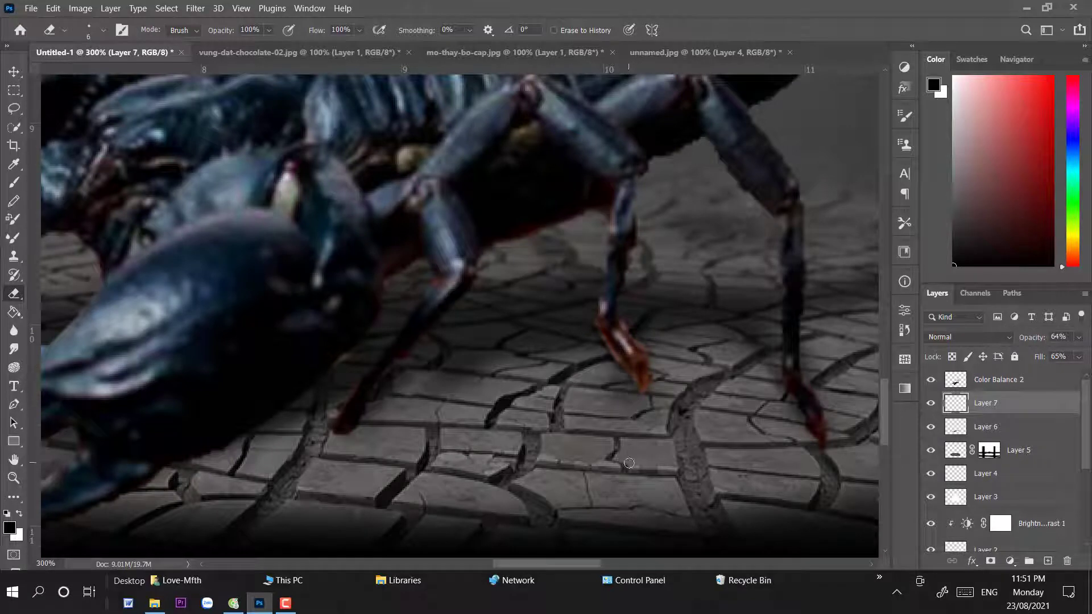
{"action": "key", "text": "ctrl+minus"}
{"action": "key", "text": "ctrl+minus"}
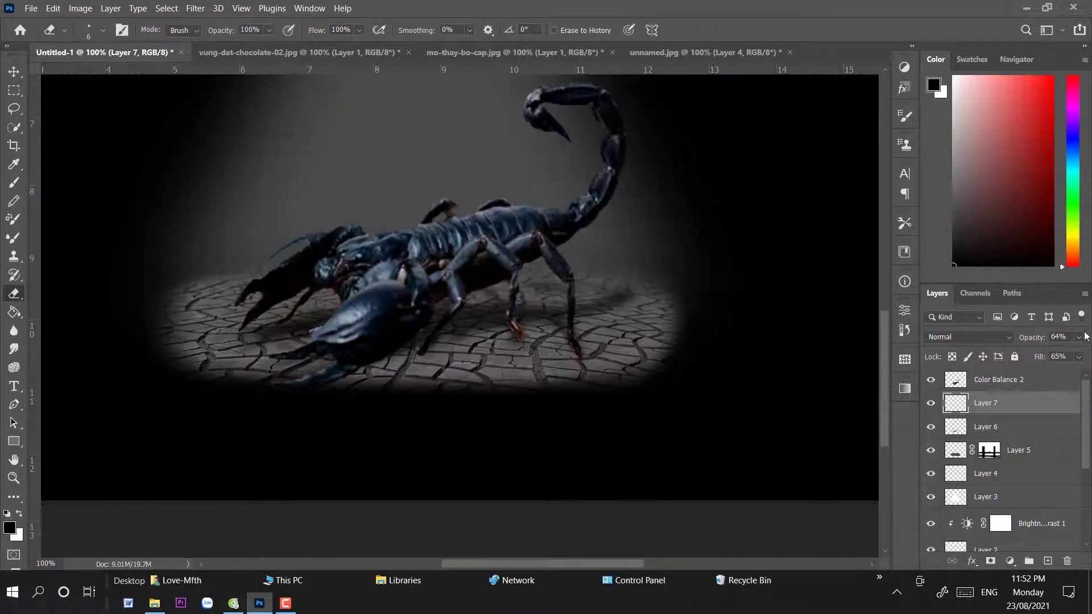
- Raise Layer 7 to 83% opacity and paint a darker shadow under the front claw at 98% brush opacity
{"action": "left_click_drag", "start_coordinate": [1058, 352], "coordinate": [1070, 356]}
{"action": "key", "text": "b"}
{"action": "right_click", "coordinate": [426, 311]}
{"action": "key", "text": "Escape"}
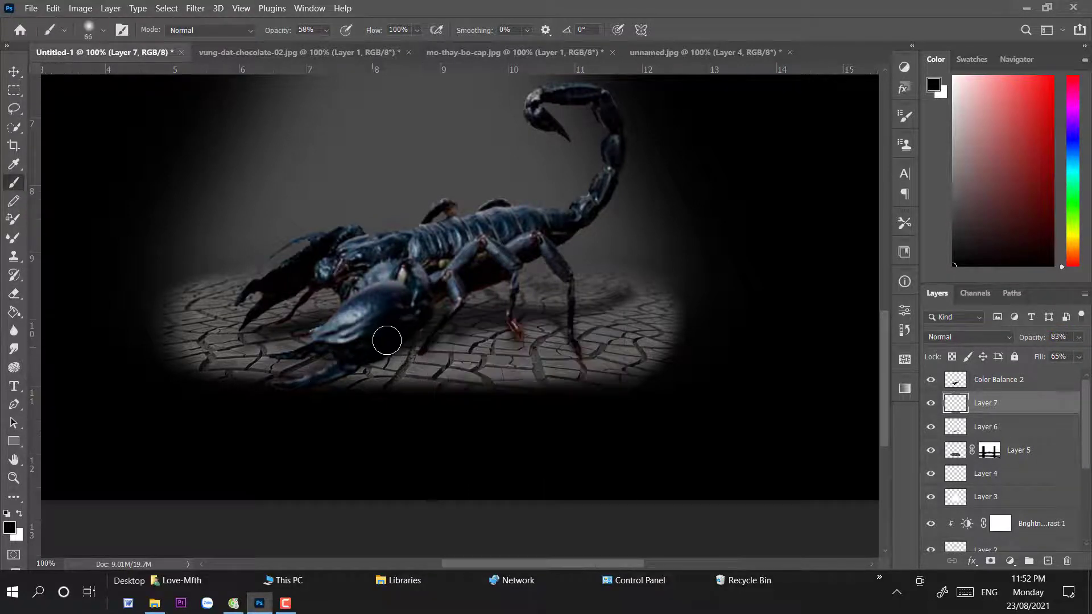
{"action": "right_click", "coordinate": [563, 284]}
{"action": "left_click_drag", "start_coordinate": [663, 304], "coordinate": [653, 304]}
{"action": "left_click_drag", "start_coordinate": [328, 33], "coordinate": [371, 52]}
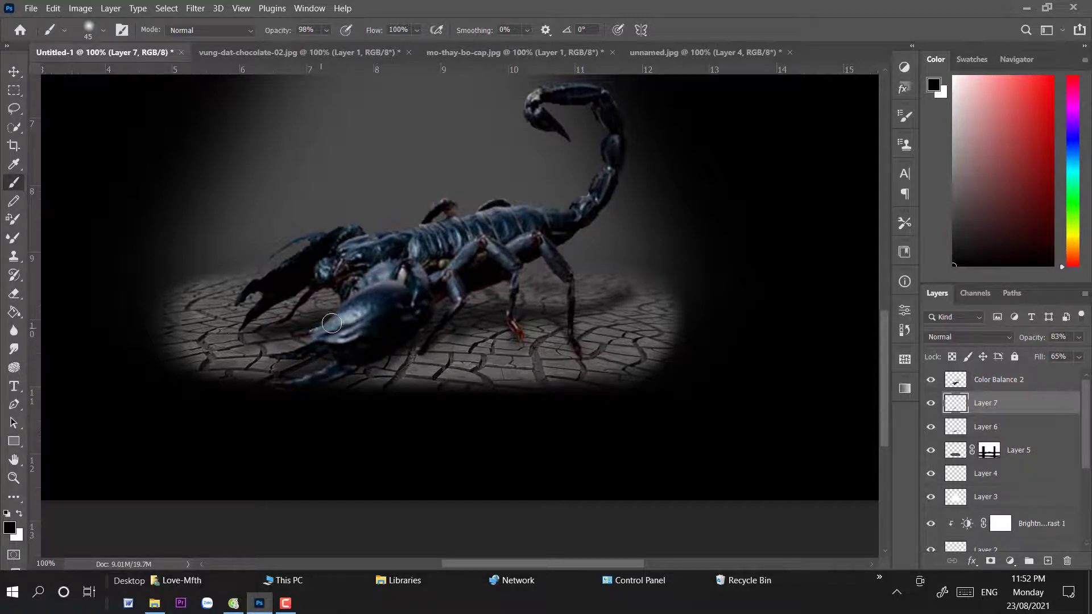
{"action": "left_click_drag", "start_coordinate": [411, 326], "coordinate": [273, 370]}
- Set the Eraser to 62% opacity, then move the lamp into view above the scorpion
{"action": "key", "text": "e"}
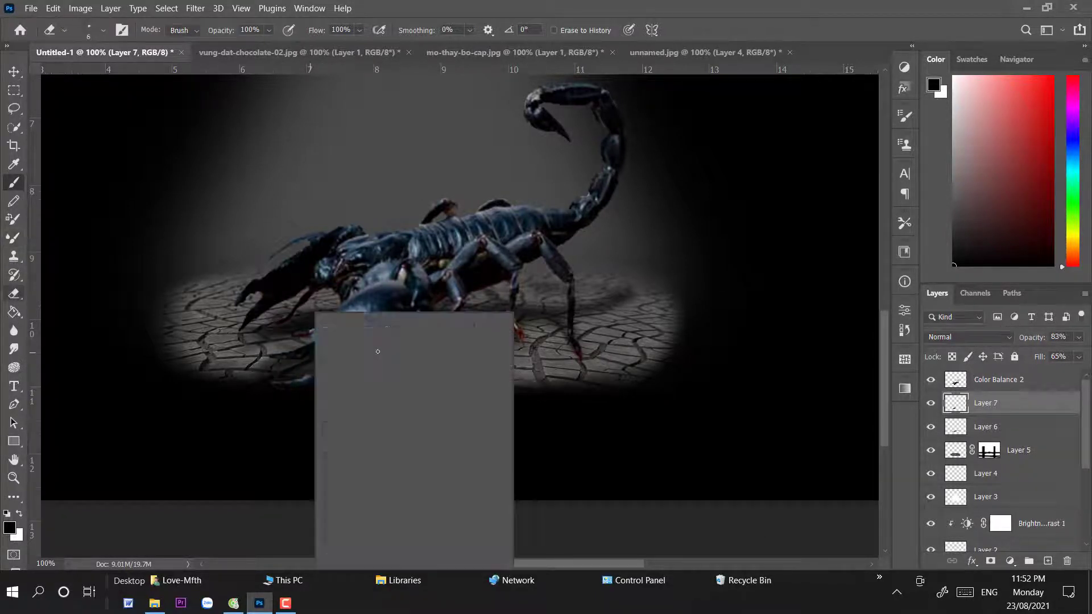
{"action": "left_click", "coordinate": [103, 30]}
{"action": "left_click", "coordinate": [304, 62]}
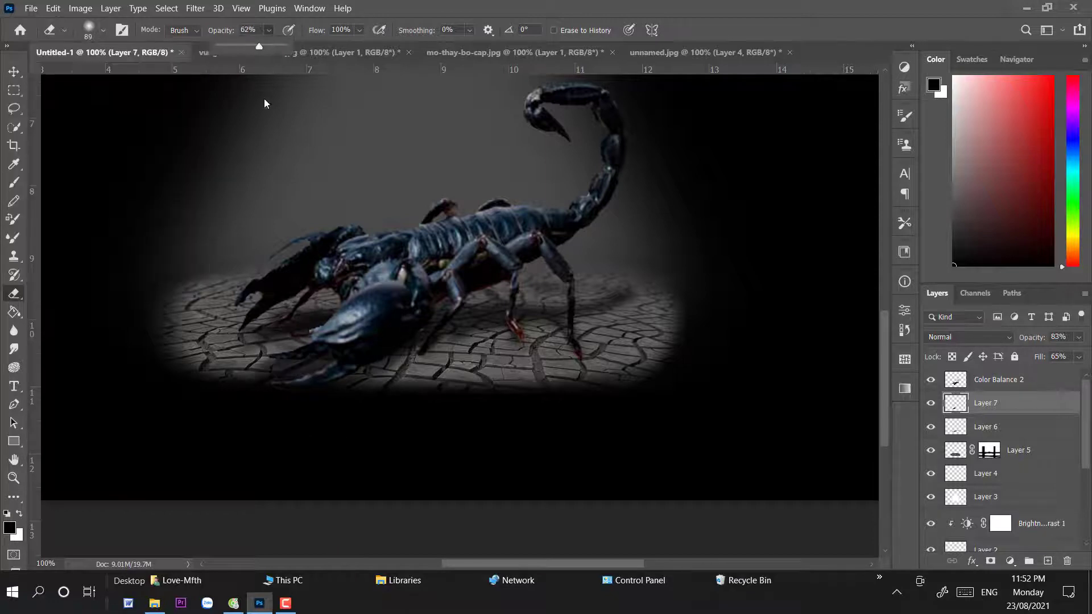
{"action": "key", "text": "6"}
{"action": "key", "text": "2"}
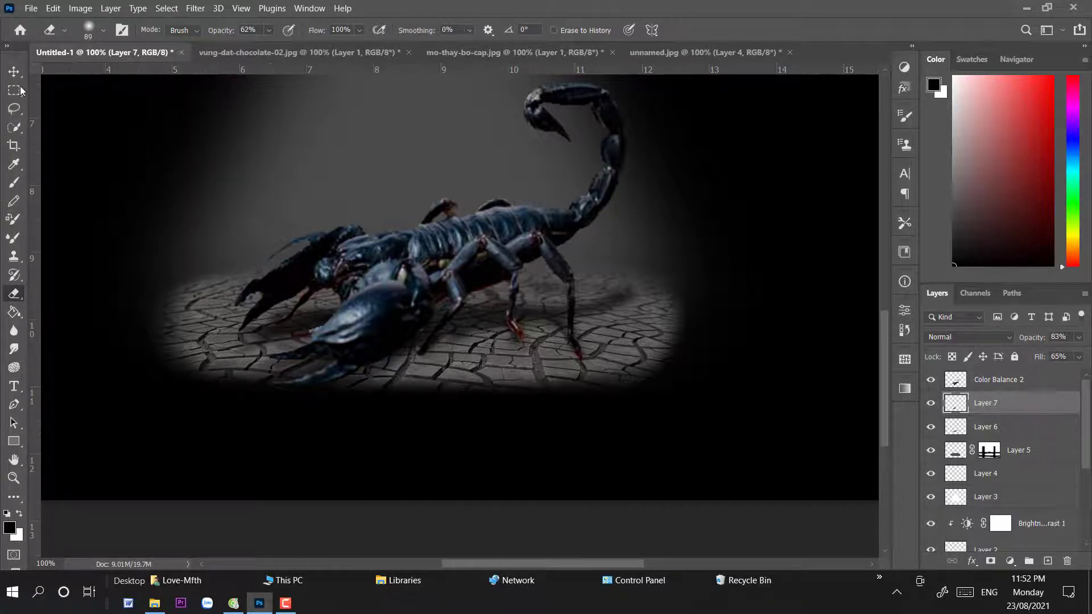
{"action": "left_click", "coordinate": [14, 71]}
{"action": "left_click_drag", "start_coordinate": [612, 245], "coordinate": [639, 413]}
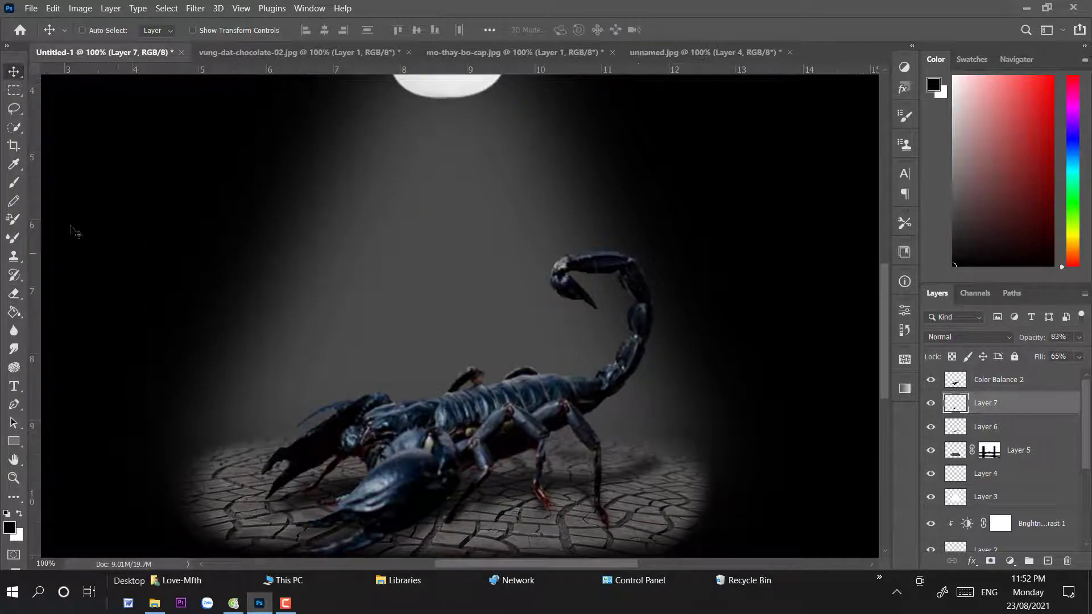
- Add a new layer and draw a curved stinger path at the tail tip with the Pen tool
{"action": "left_click", "coordinate": [999, 380]}
{"action": "left_click", "coordinate": [1048, 561]}
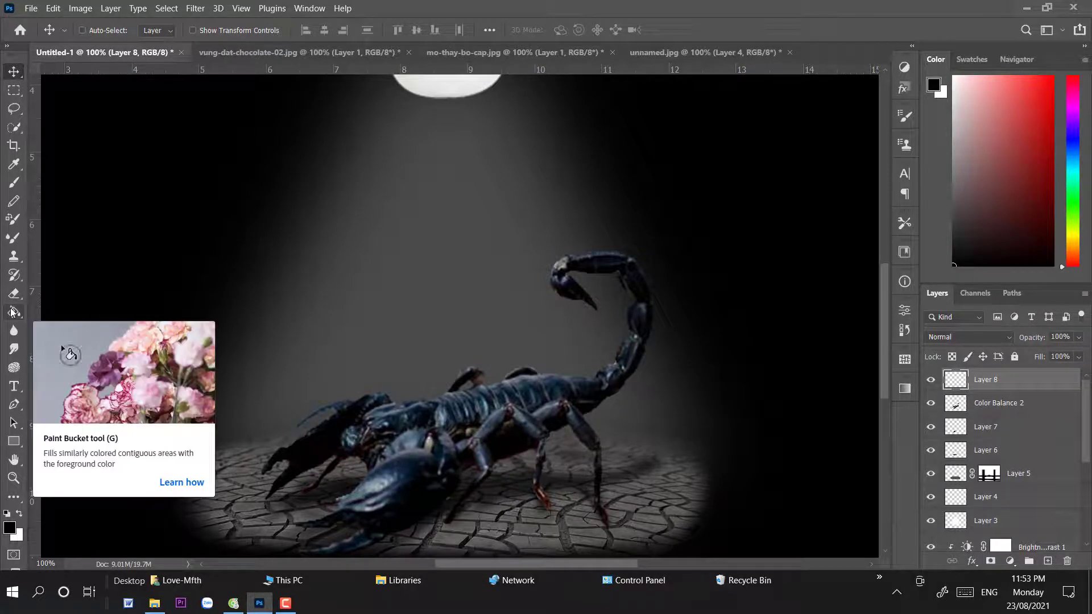
{"action": "left_click", "coordinate": [14, 404]}
{"action": "scroll", "coordinate": [694, 385], "scroll_direction": "up", "scroll_amount": 1}
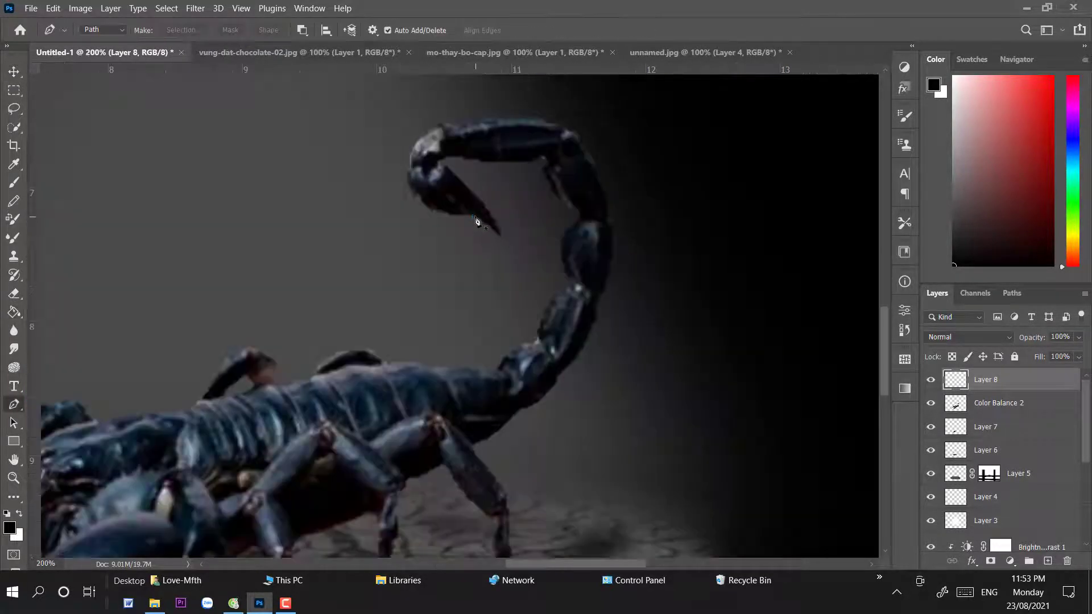
{"action": "left_click", "coordinate": [474, 217]}
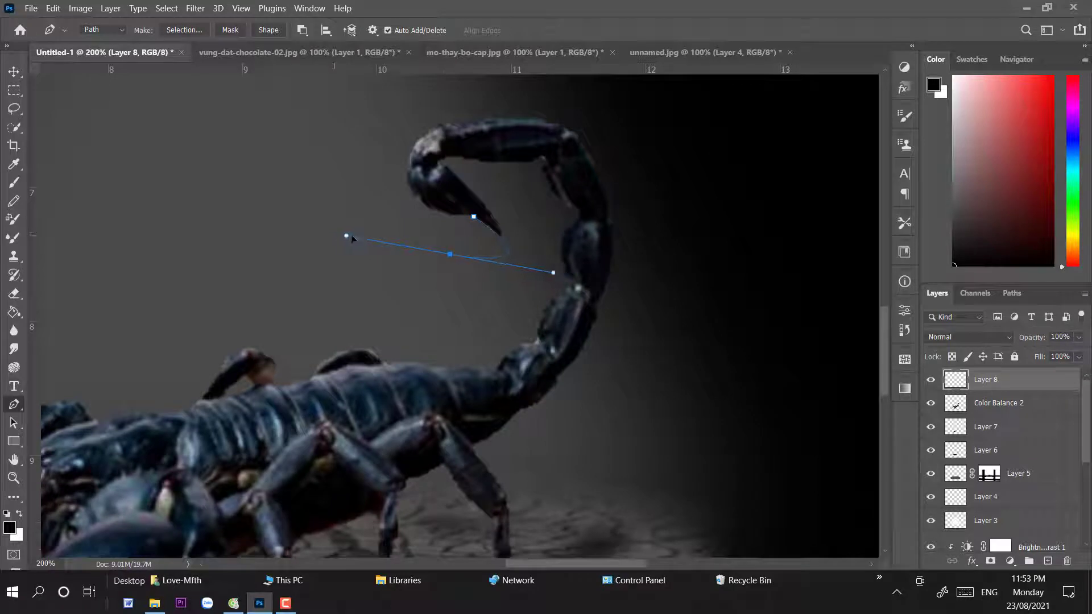
{"action": "left_click_drag", "start_coordinate": [352, 239], "coordinate": [389, 244]}
- Turn the stinger path into a selection, fill it black, and move Layer 8 below Color Balance 2
{"action": "key", "text": "ctrl+Return"}
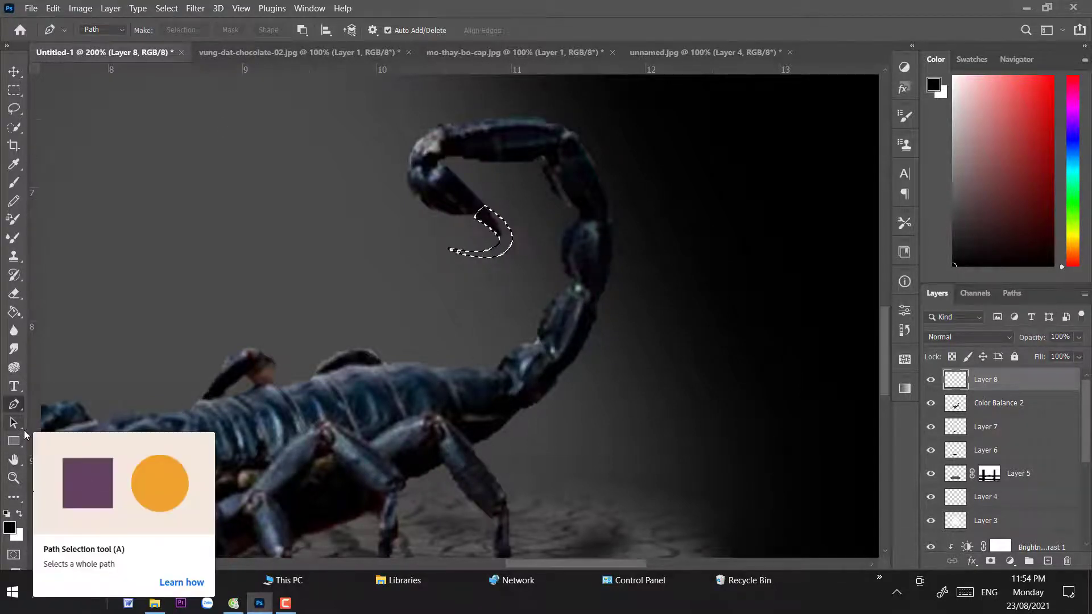
{"action": "key", "text": "ctrl+shift+i"}
{"action": "key", "text": "alt+BackSpace"}
{"action": "key", "text": "ctrl+z"}
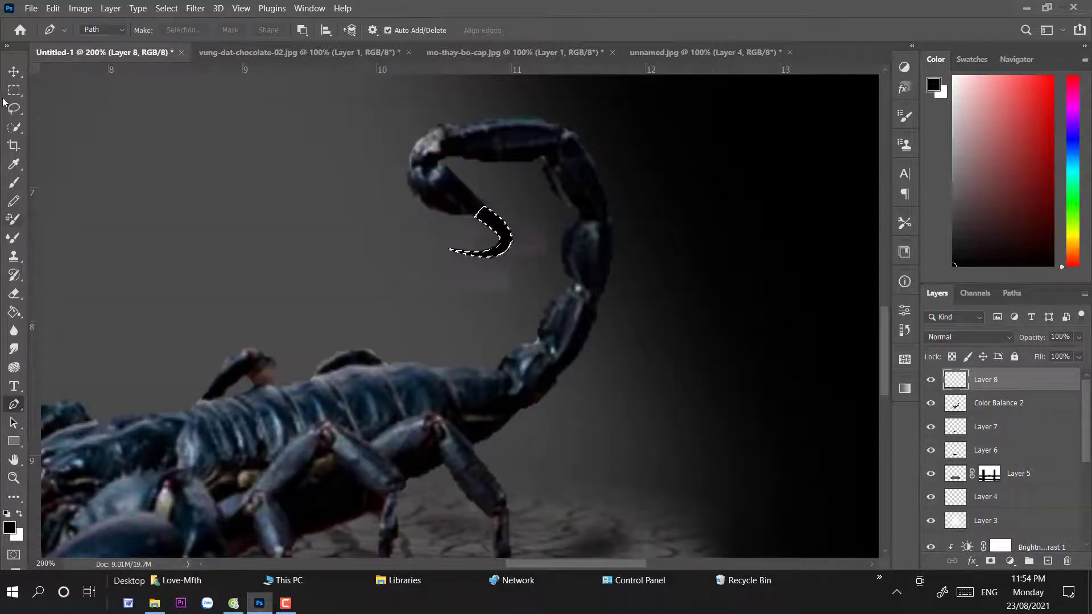
{"action": "key", "text": "v"}
{"action": "left_click_drag", "start_coordinate": [1005, 383], "coordinate": [1005, 415]}
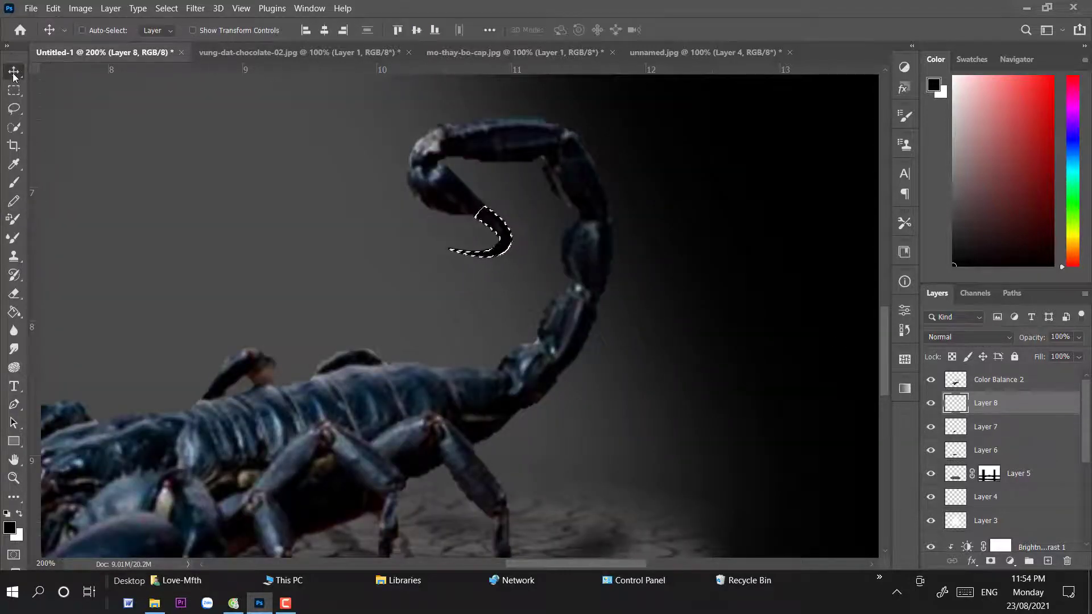
{"action": "key", "text": "ctrl+d"}
- Check the eraser size, then lower Layer 8's opacity slightly
{"action": "key", "text": "e"}
{"action": "right_click", "coordinate": [230, 153]}
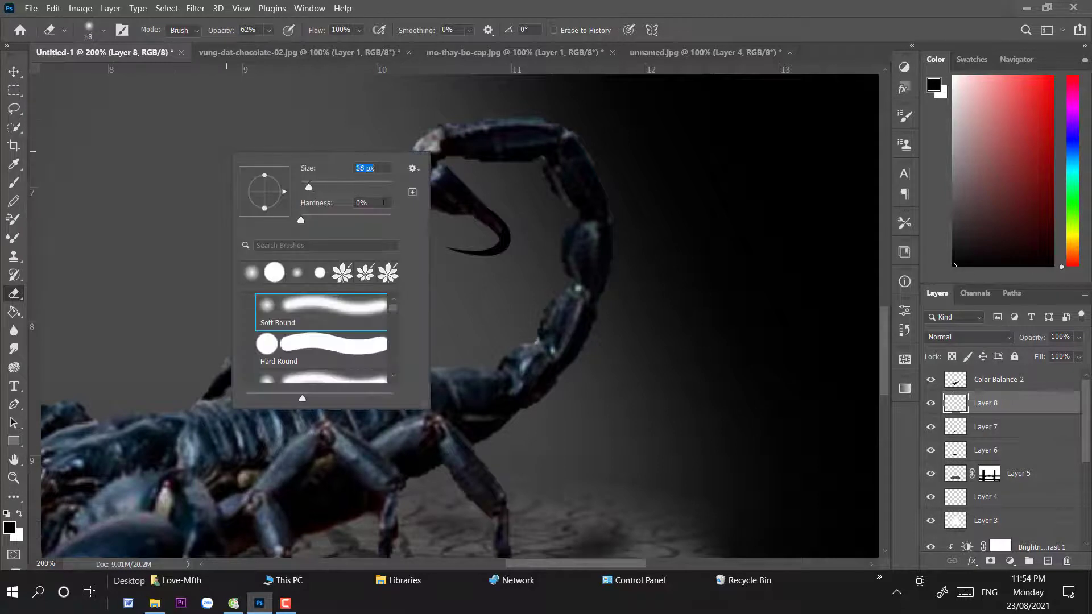
{"action": "key", "text": "Escape"}
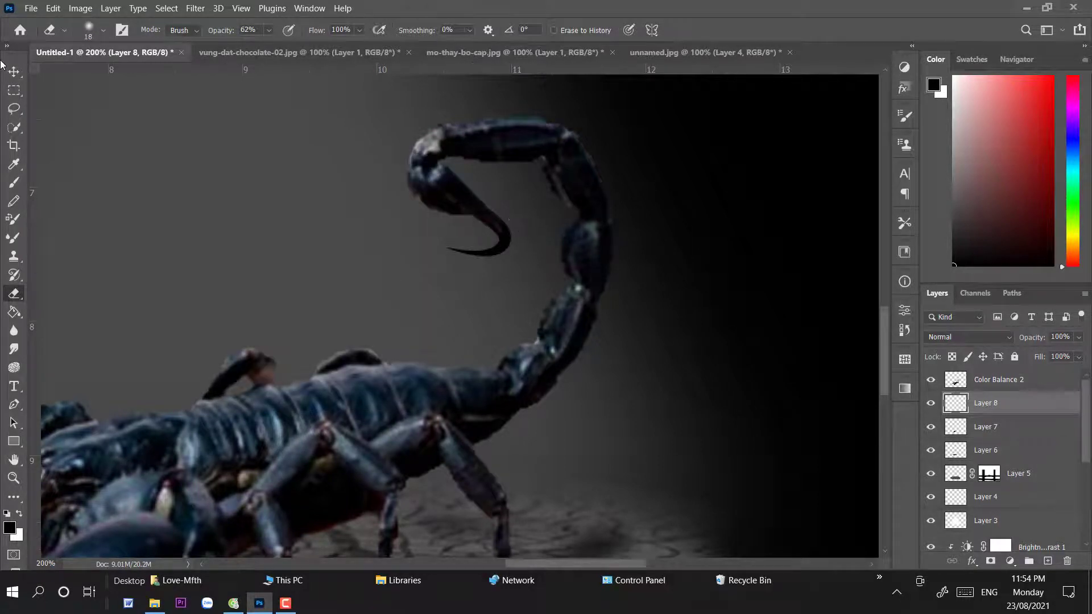
{"action": "key", "text": "v"}
{"action": "mouse_move", "coordinate": [1079, 337]}
{"action": "left_mouse_down"}
{"action": "mouse_move", "coordinate": [1080, 355]}
{"action": "mouse_move", "coordinate": [1067, 361]}
{"action": "left_mouse_up"}
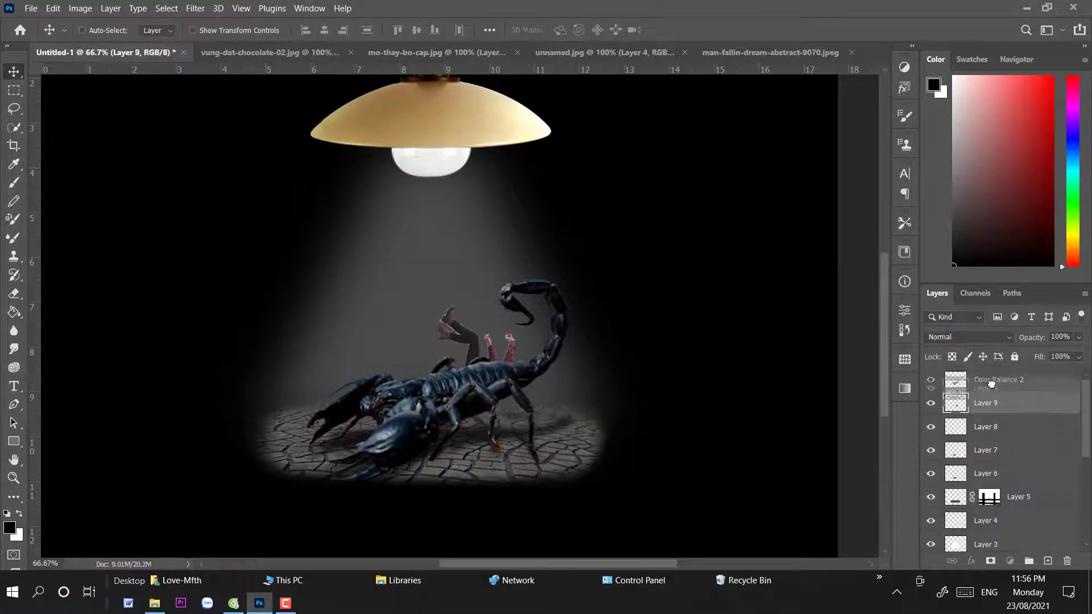
- Paste the falling man above Color Balance 2 and flip him vertically and horizontally
{"action": "key", "text": "ctrl+bracketright"}
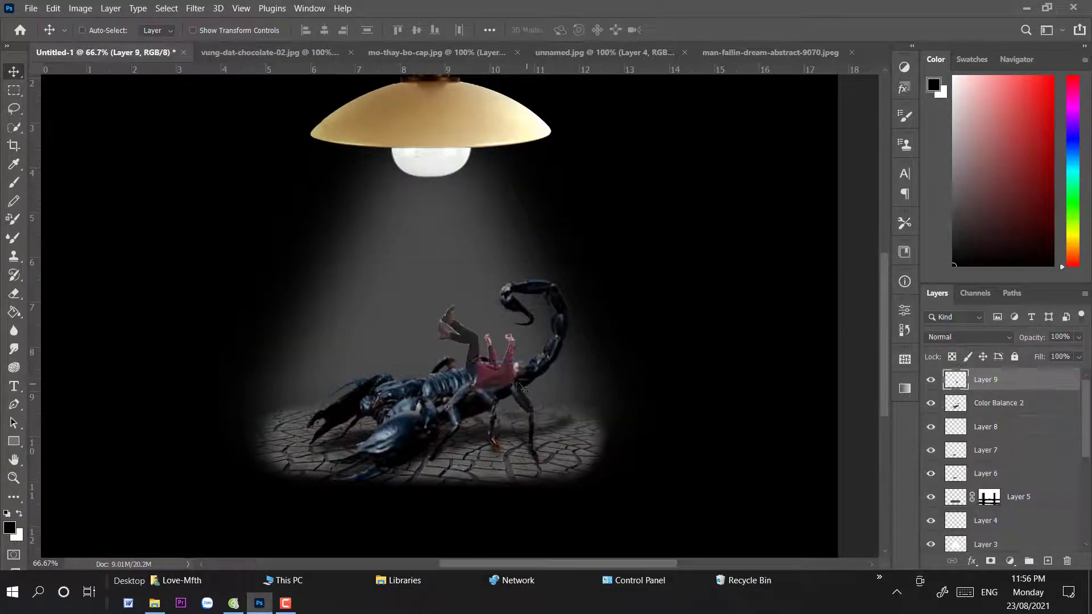
{"action": "left_click_drag", "start_coordinate": [502, 380], "coordinate": [508, 355]}
{"action": "key", "text": "ctrl+t"}
{"action": "right_click", "coordinate": [502, 334]}
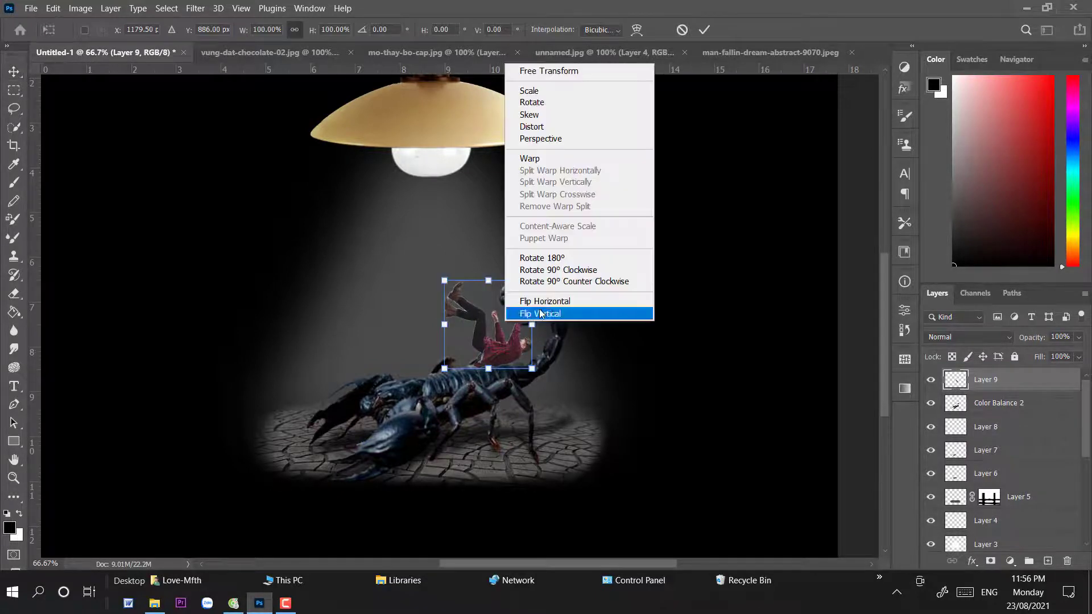
{"action": "left_click", "coordinate": [529, 314]}
{"action": "right_click", "coordinate": [485, 332]}
{"action": "left_click", "coordinate": [512, 301]}
- Rotate the man about 155° and position him on the scorpion's back
{"action": "left_click_drag", "start_coordinate": [501, 312], "coordinate": [504, 342]}
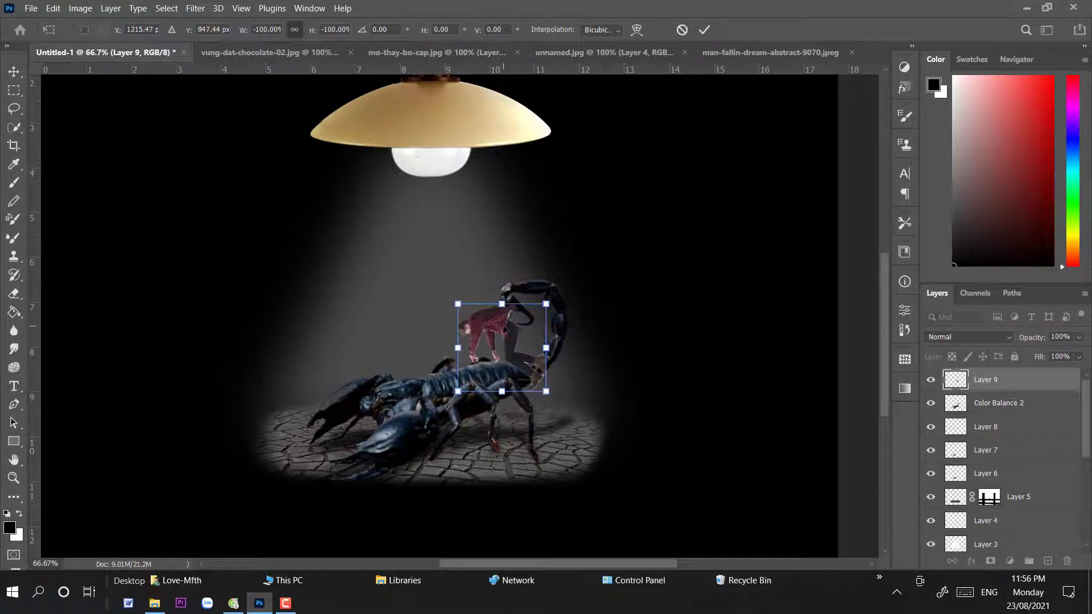
{"action": "left_click_drag", "start_coordinate": [590, 308], "coordinate": [569, 267]}
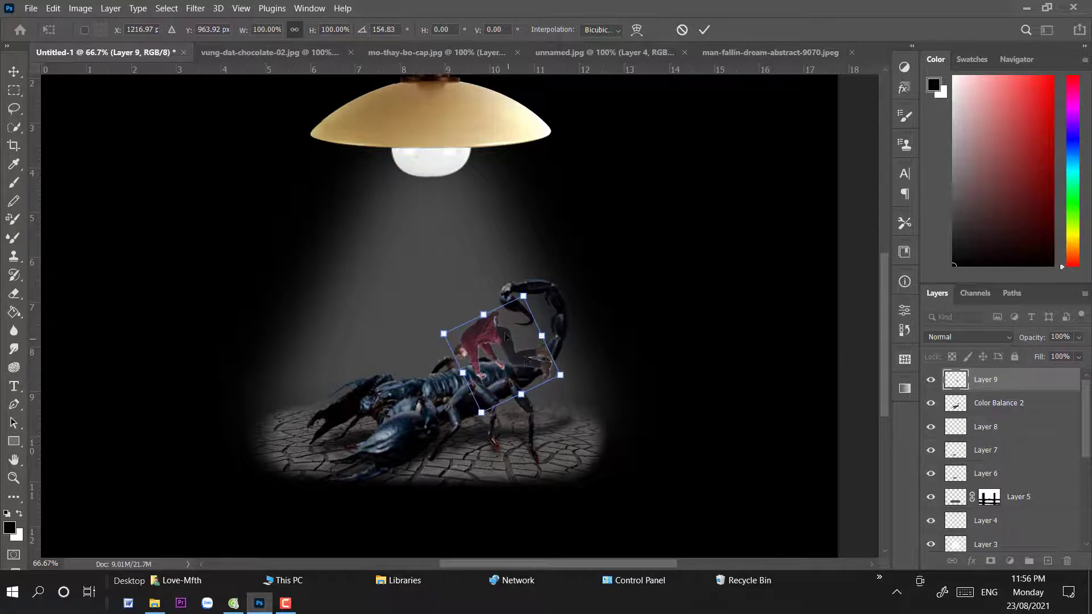
{"action": "left_click_drag", "start_coordinate": [507, 335], "coordinate": [527, 343]}
{"action": "key", "text": "Return"}
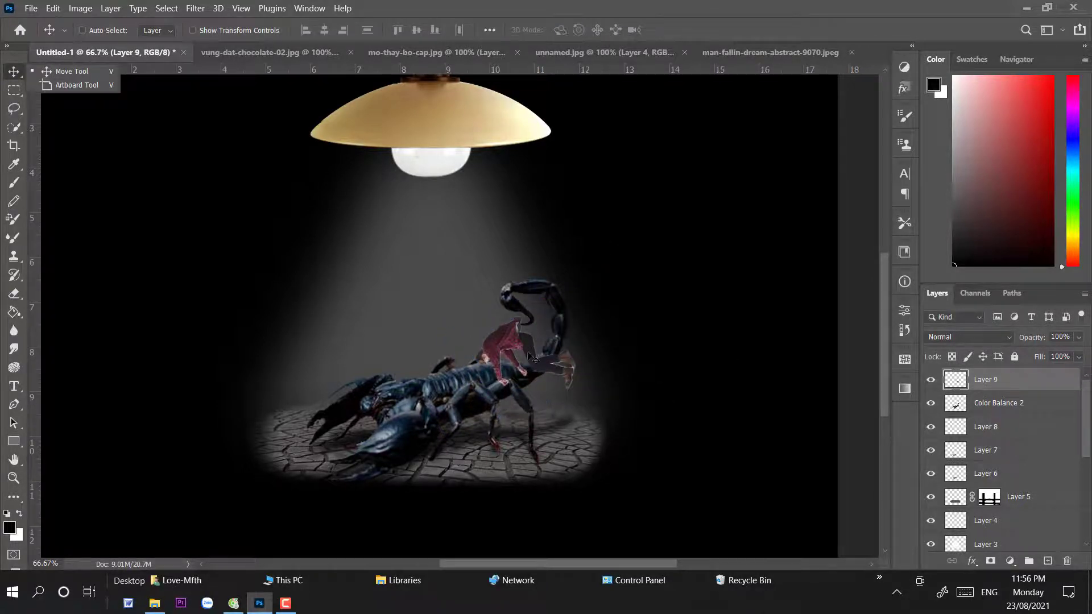
{"action": "key", "text": "ctrl+plus"}
- Scale the scorpion scene layers, Color Balance 2 to Layer 6, to about 127% by 122%
{"action": "key", "text": "ctrl+minus"}
{"action": "key", "text": "ctrl+minus"}
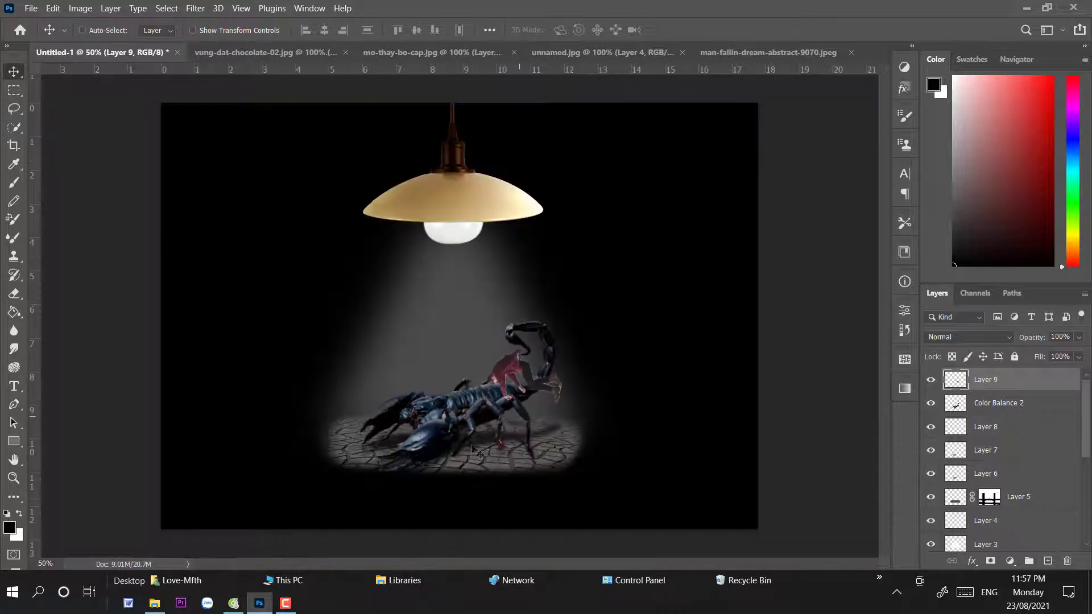
{"action": "left_click", "coordinate": [1027, 400]}
{"action": "left_click", "coordinate": [1015, 479], "text": "shift"}
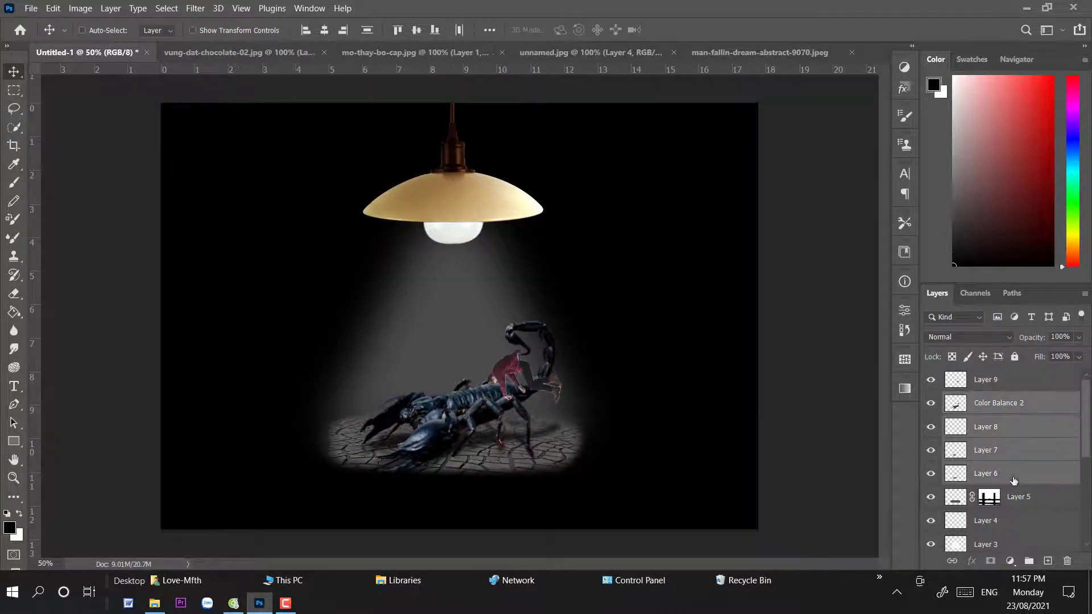
{"action": "key", "text": "ctrl+t"}
{"action": "left_click_drag", "start_coordinate": [361, 404], "coordinate": [320, 405]}
{"action": "left_click_drag", "start_coordinate": [445, 321], "coordinate": [442, 294]}
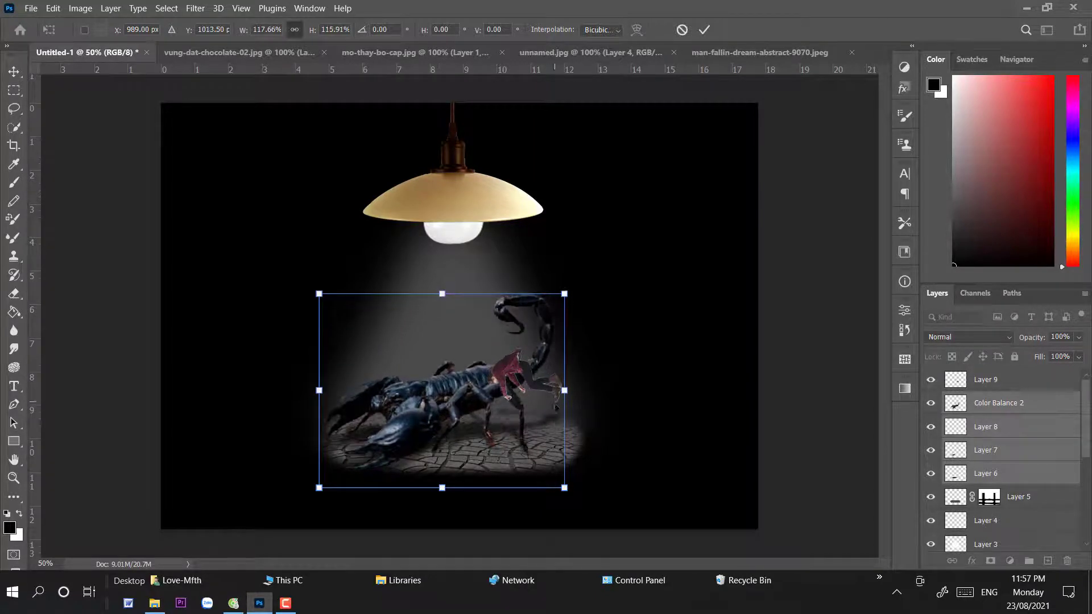
{"action": "left_click_drag", "start_coordinate": [564, 488], "coordinate": [569, 501]}
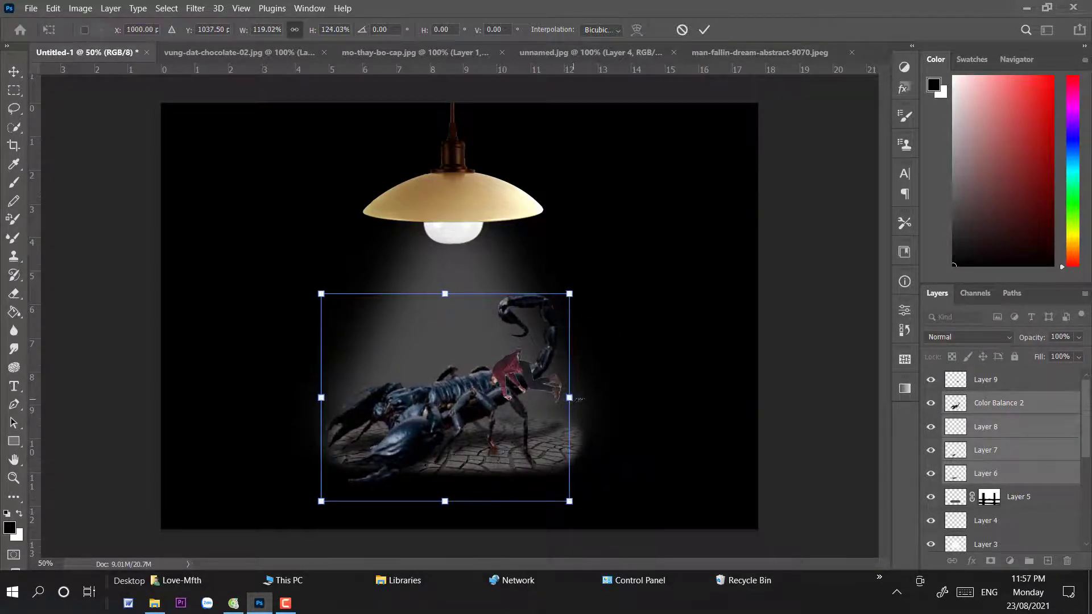
{"action": "left_click_drag", "start_coordinate": [579, 400], "coordinate": [587, 399]}
{"action": "left_click_drag", "start_coordinate": [579, 504], "coordinate": [588, 498]}
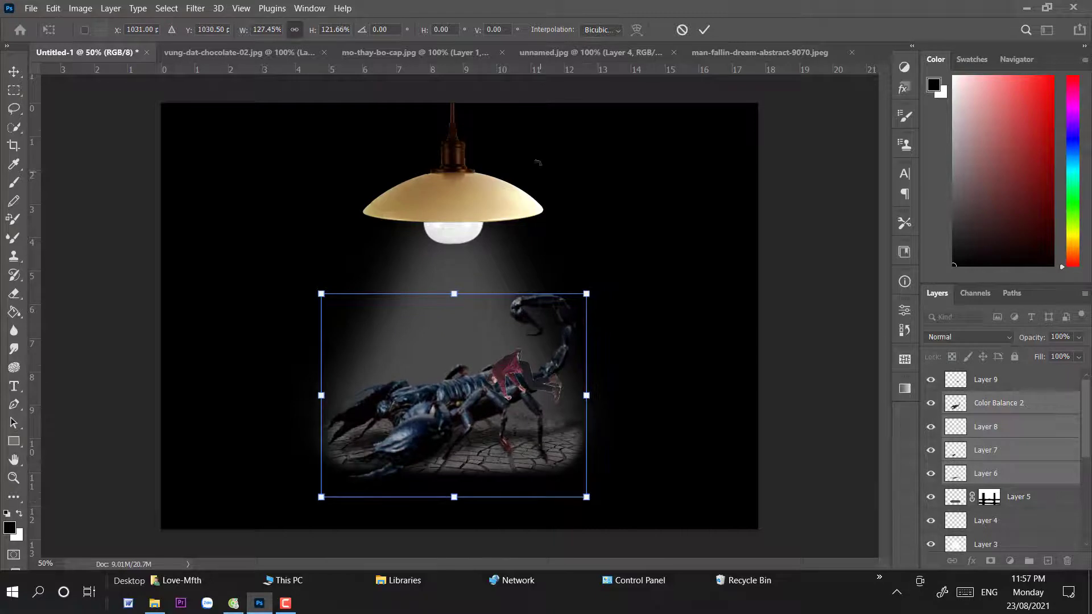
{"action": "key", "text": "Return"}
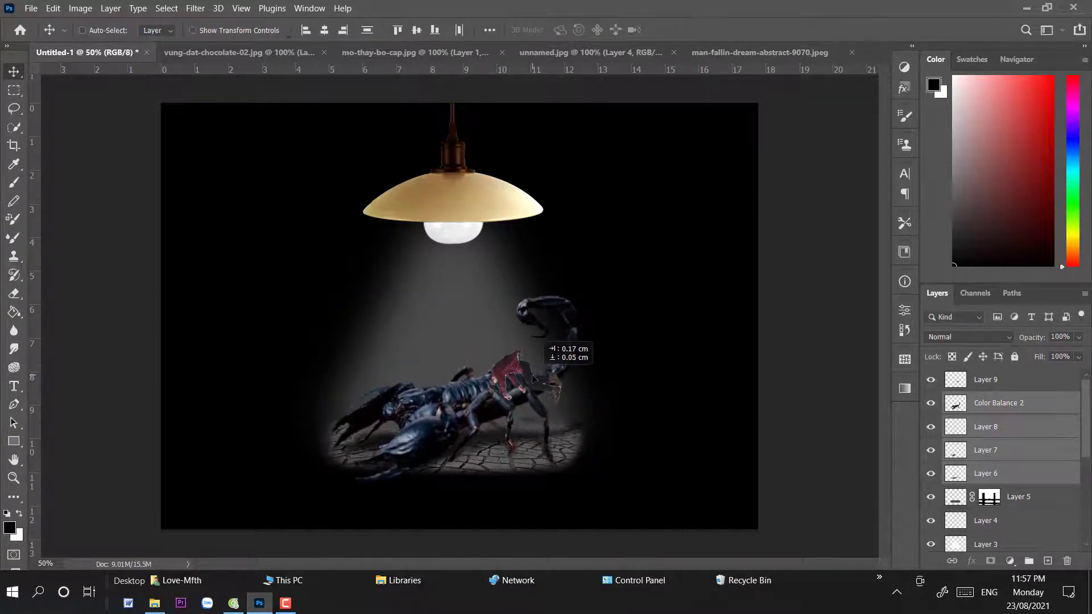
- Nudge the scorpion scene right and down and rotate it about 7.7° clockwise
{"action": "left_click_drag", "start_coordinate": [481, 341], "coordinate": [492, 348]}
{"action": "key", "text": "ctrl+t"}
{"action": "left_click_drag", "start_coordinate": [608, 289], "coordinate": [538, 380]}
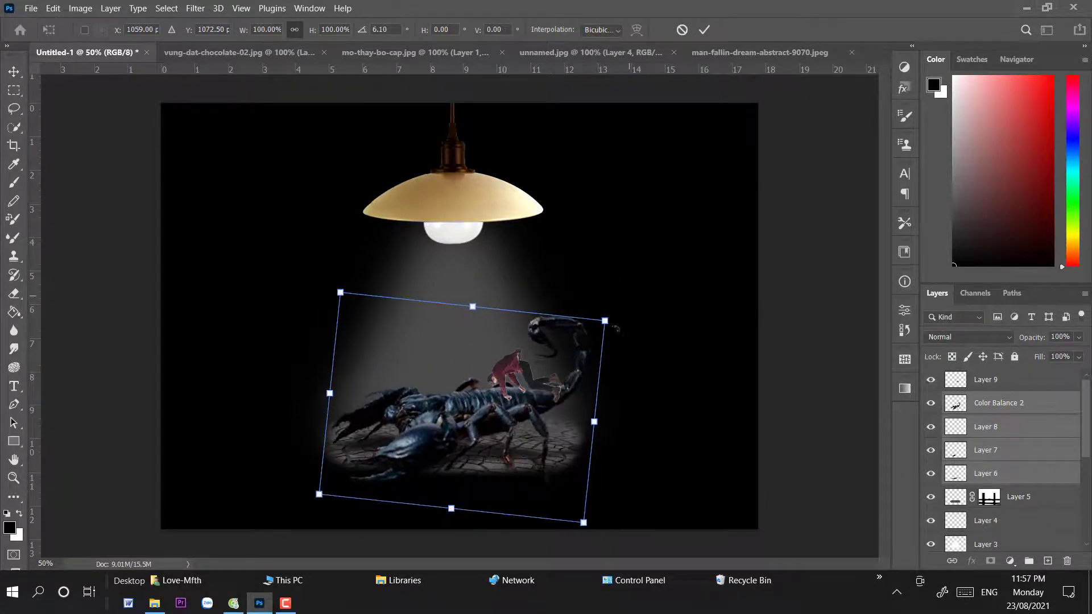
{"action": "left_click_drag", "start_coordinate": [614, 300], "coordinate": [617, 305]}
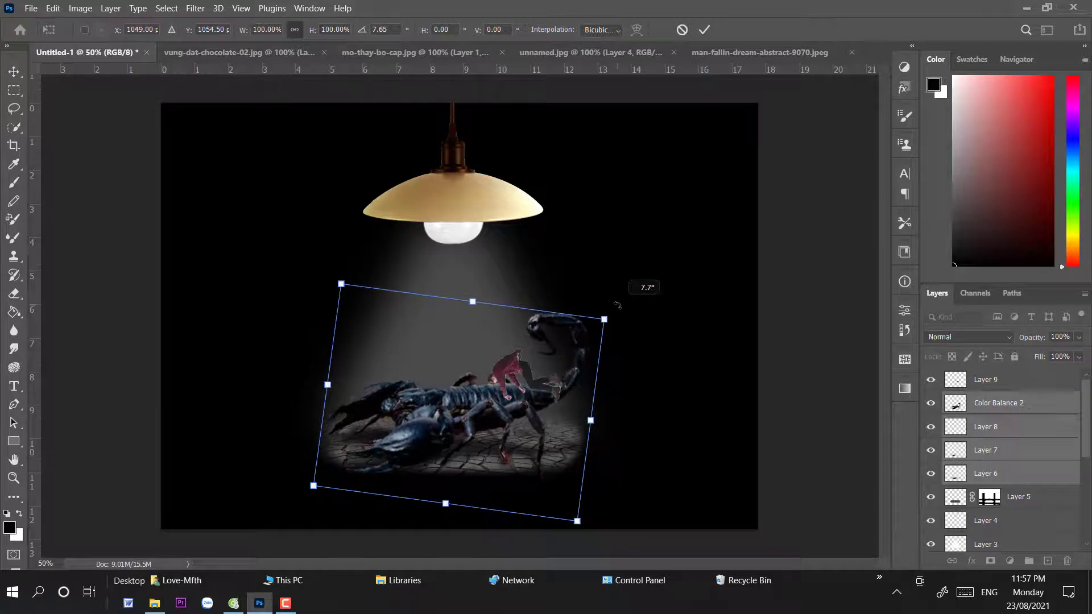
{"action": "key", "text": "Return"}
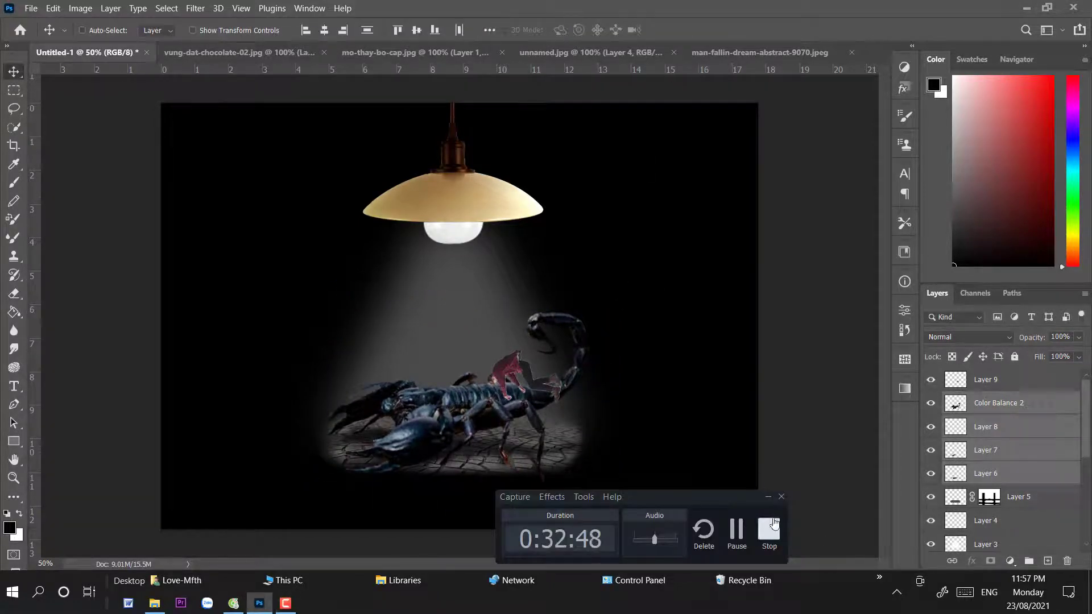
- Try warping the Color Balance 2 layer alone, then cancel the warp
{"action": "left_click", "coordinate": [773, 526]}
{"action": "left_click", "coordinate": [82, 30]}
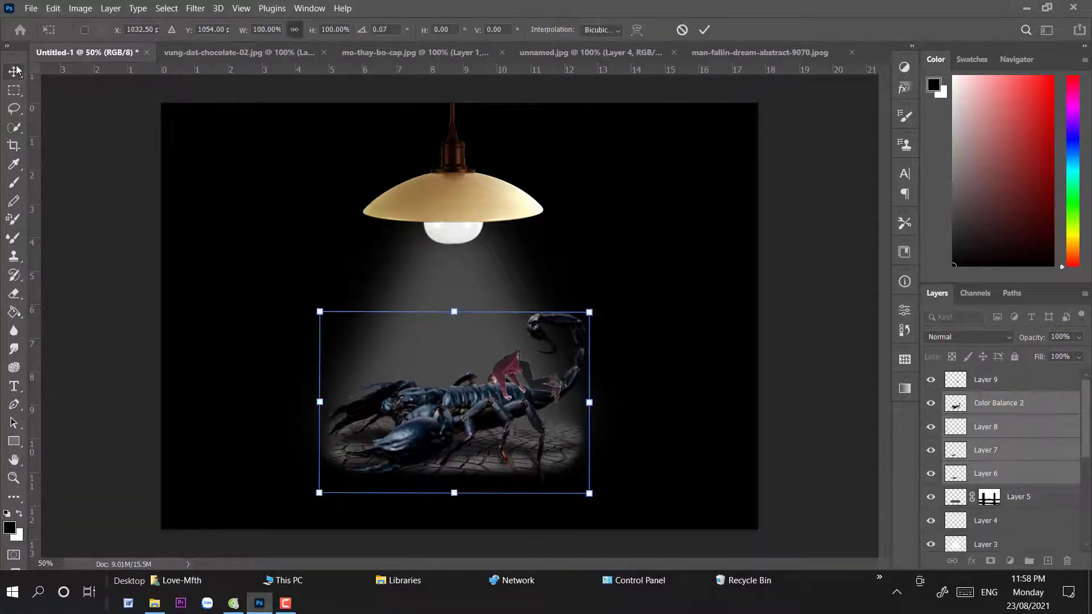
{"action": "left_click", "coordinate": [1007, 405]}
{"action": "key", "text": "ctrl+t"}
{"action": "left_click", "coordinate": [636, 30]}
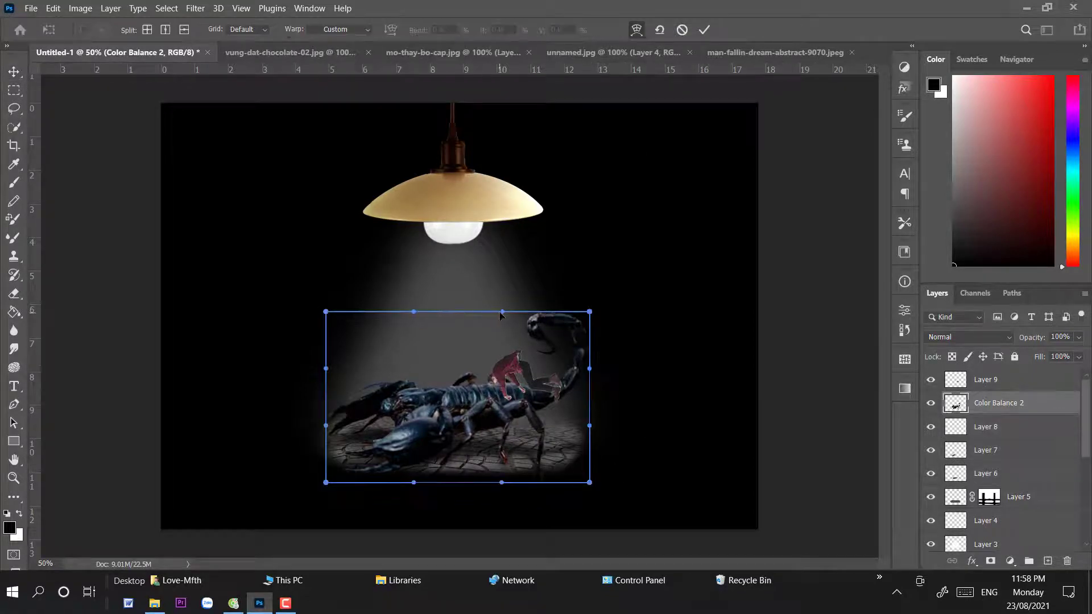
{"action": "right_click", "coordinate": [12, 76]}
- Lasso the scorpion and warp it, bending its top edge down and stretching the lower right corner
{"action": "key", "text": "l"}
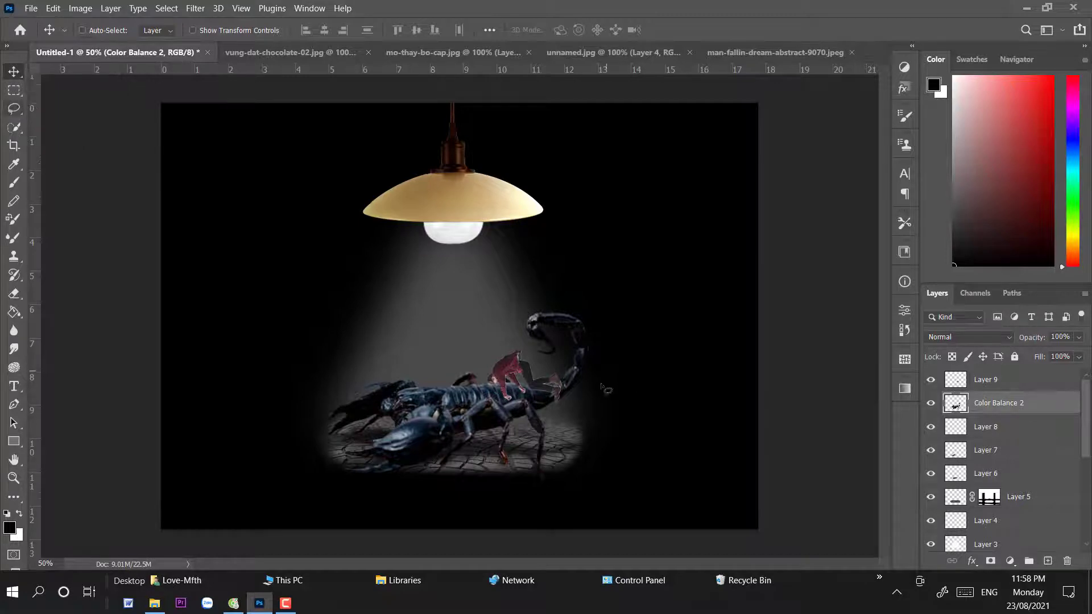
{"action": "left_click_drag", "start_coordinate": [569, 526], "coordinate": [319, 501]}
{"action": "key", "text": "ctrl+t"}
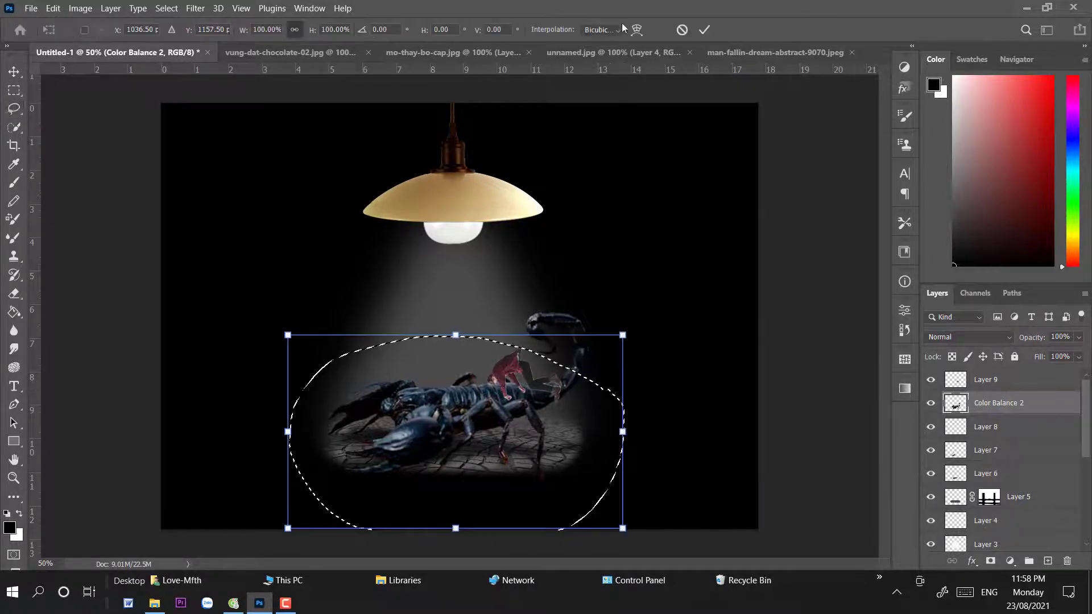
{"action": "left_click", "coordinate": [636, 30]}
{"action": "left_click_drag", "start_coordinate": [406, 342], "coordinate": [406, 366]}
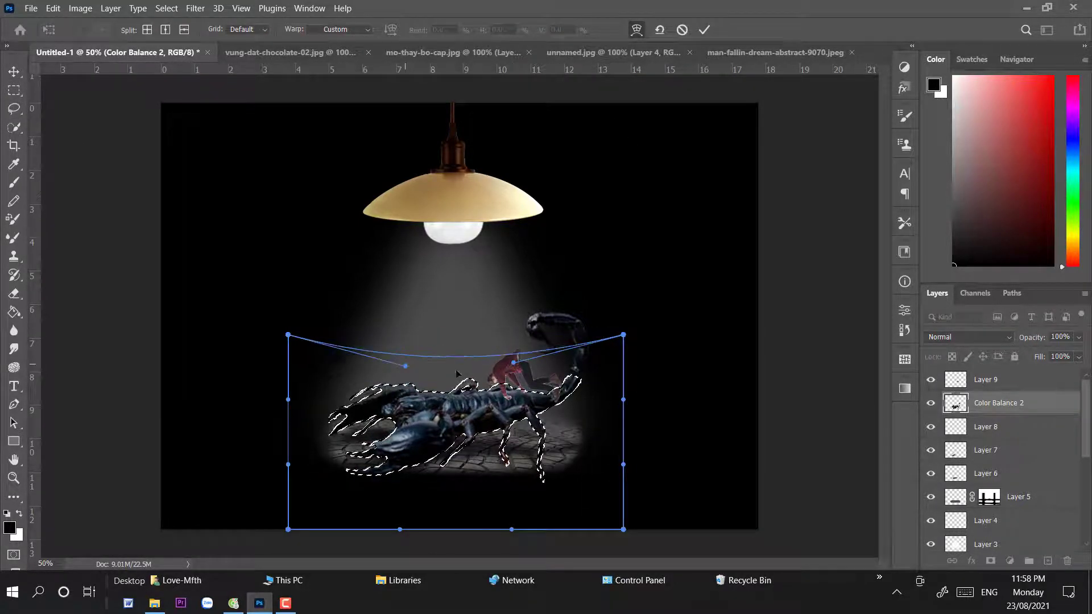
{"action": "left_click_drag", "start_coordinate": [512, 530], "coordinate": [513, 541]}
{"action": "left_click_drag", "start_coordinate": [623, 529], "coordinate": [640, 516]}
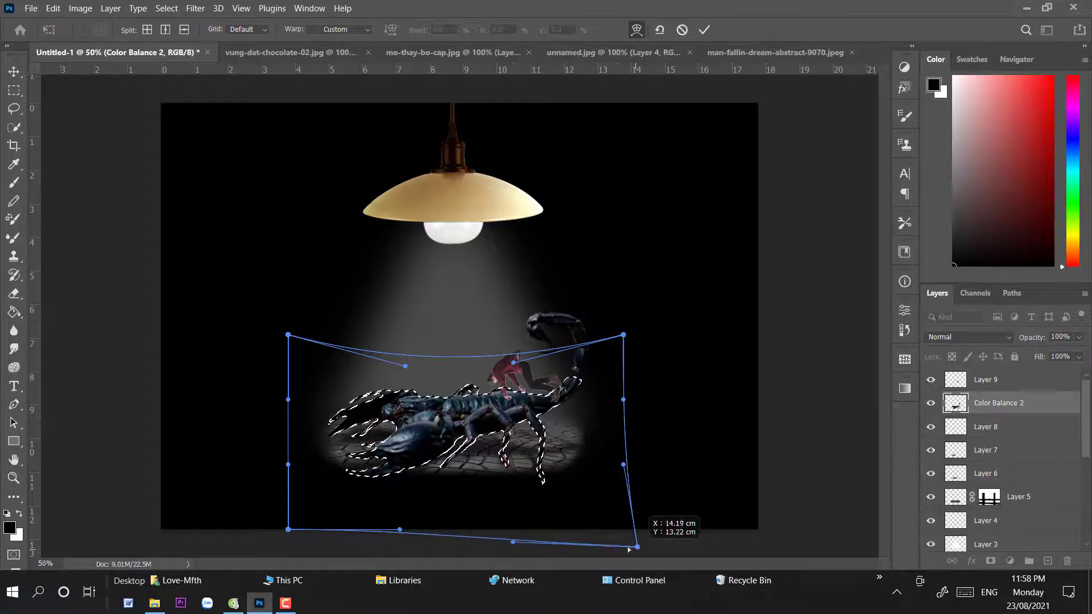
{"action": "key", "text": "Return"}
{"action": "key", "text": "v"}
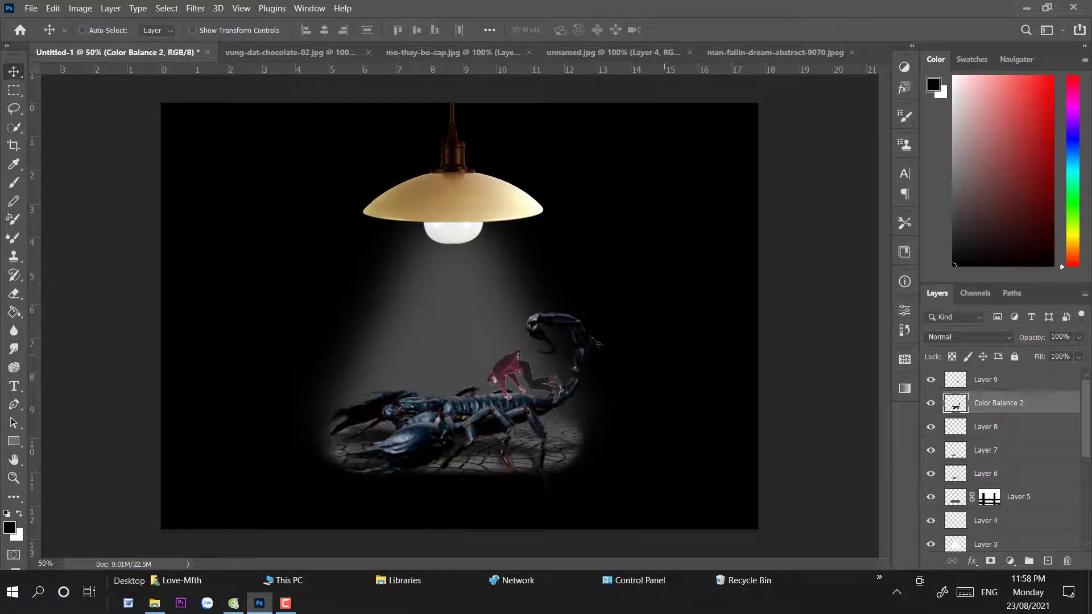
{"action": "left_click_drag", "start_coordinate": [570, 345], "coordinate": [584, 347]}
{"action": "scroll", "coordinate": [589, 380], "scroll_direction": "up", "scroll_amount": 1}
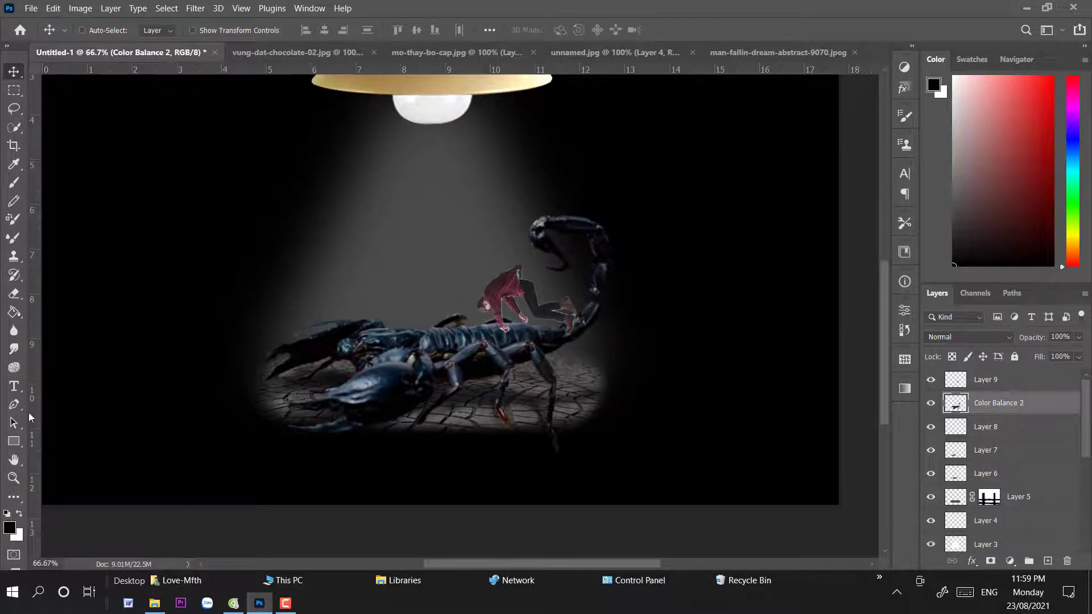
- Try shifting and transforming the scorpion layers, then undo and cancel the changes
{"action": "left_click", "coordinate": [14, 182]}
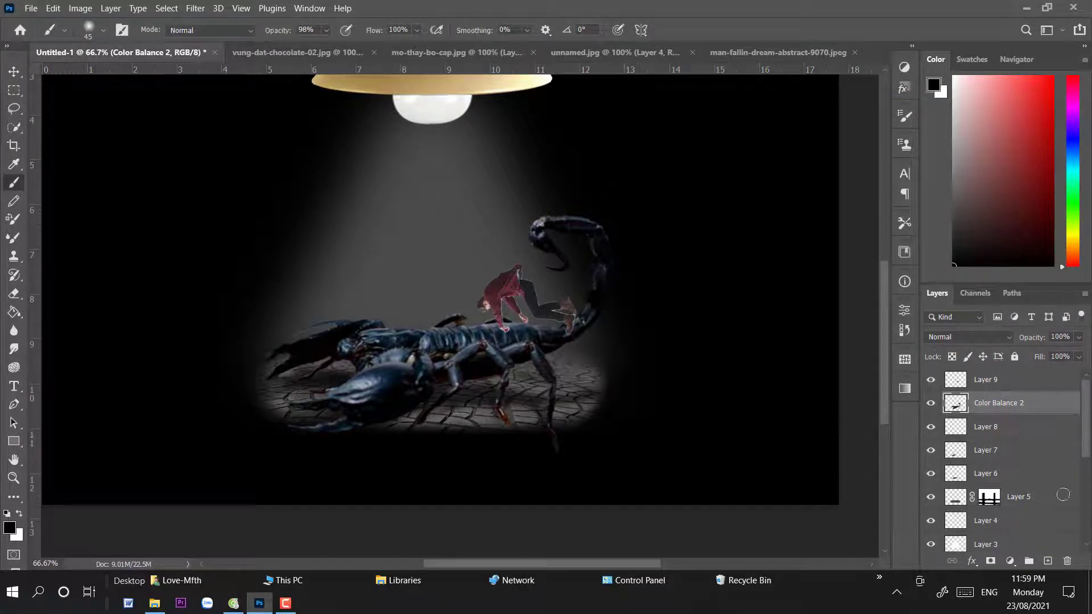
{"action": "key", "text": "v"}
{"action": "left_click_drag", "start_coordinate": [528, 294], "coordinate": [514, 295]}
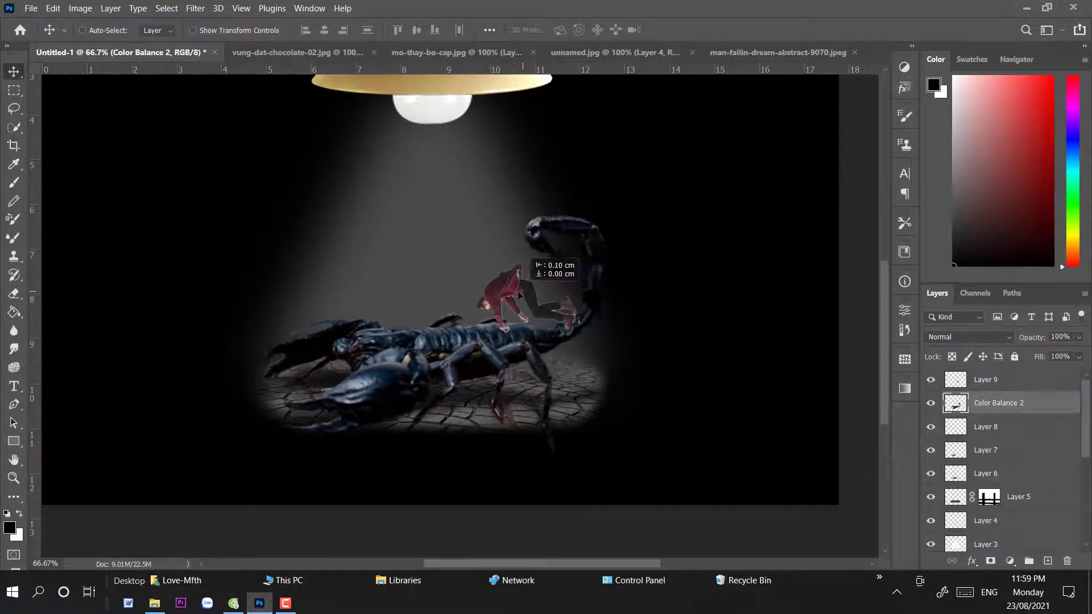
{"action": "key", "text": "ctrl+z"}
{"action": "left_click", "coordinate": [1006, 474], "text": "shift"}
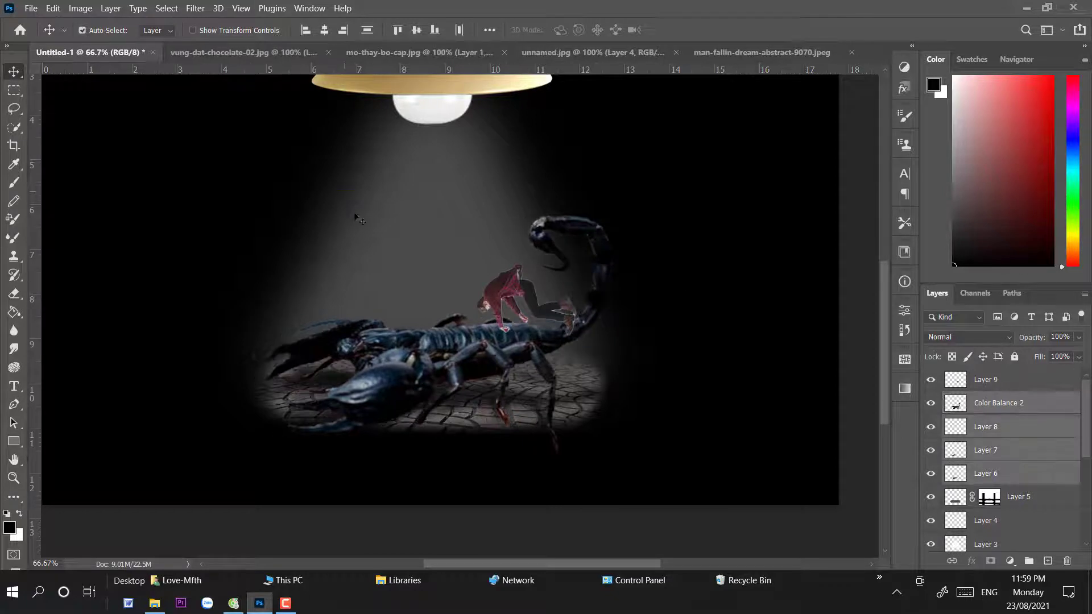
{"action": "key", "text": "ctrl+t"}
{"action": "key", "text": "Return"}
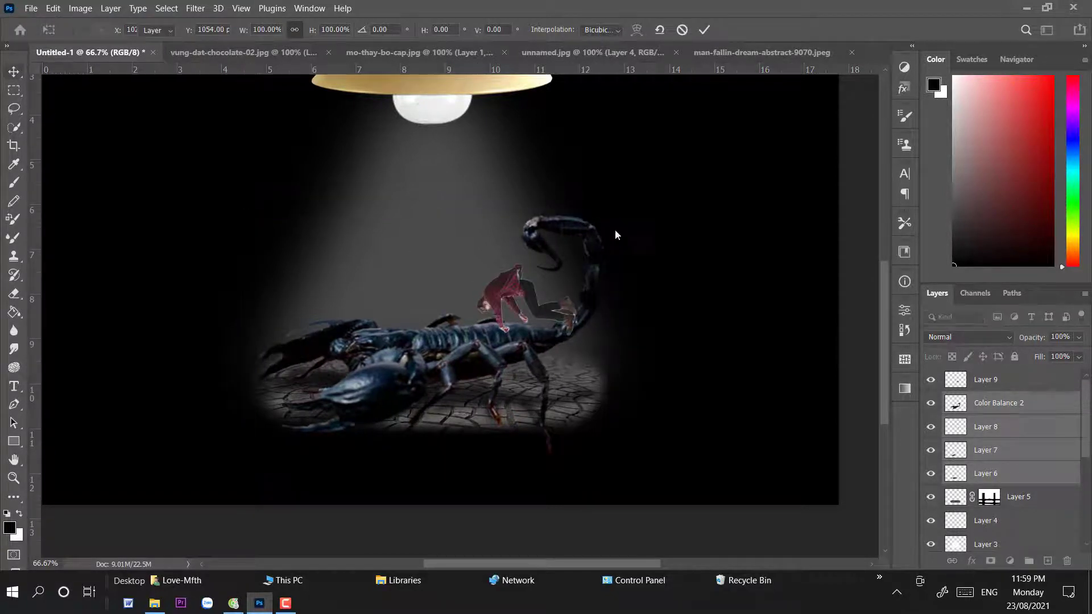
- Enlarge the man on Layer 9 and place him slightly right and down by the tail
{"action": "left_click", "coordinate": [1017, 384]}
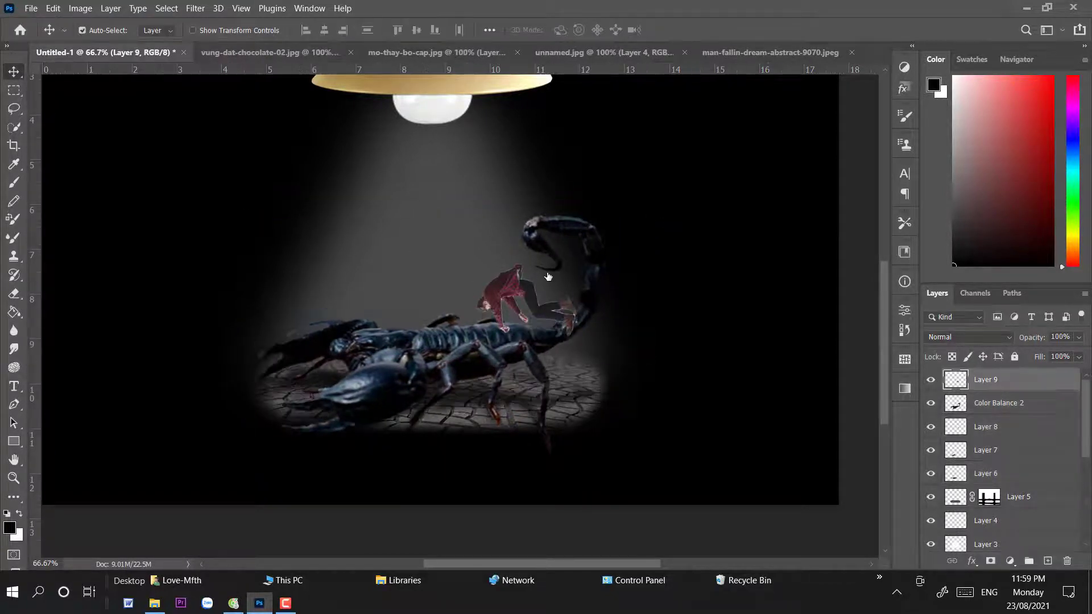
{"action": "key", "text": "ctrl+t"}
{"action": "right_click", "coordinate": [529, 288]}
{"action": "left_click", "coordinate": [555, 532]}
{"action": "left_click_drag", "start_coordinate": [554, 289], "coordinate": [551, 300]}
{"action": "right_click", "coordinate": [555, 287]}
{"action": "left_click", "coordinate": [592, 520]}
{"action": "left_click_drag", "start_coordinate": [491, 263], "coordinate": [462, 245]}
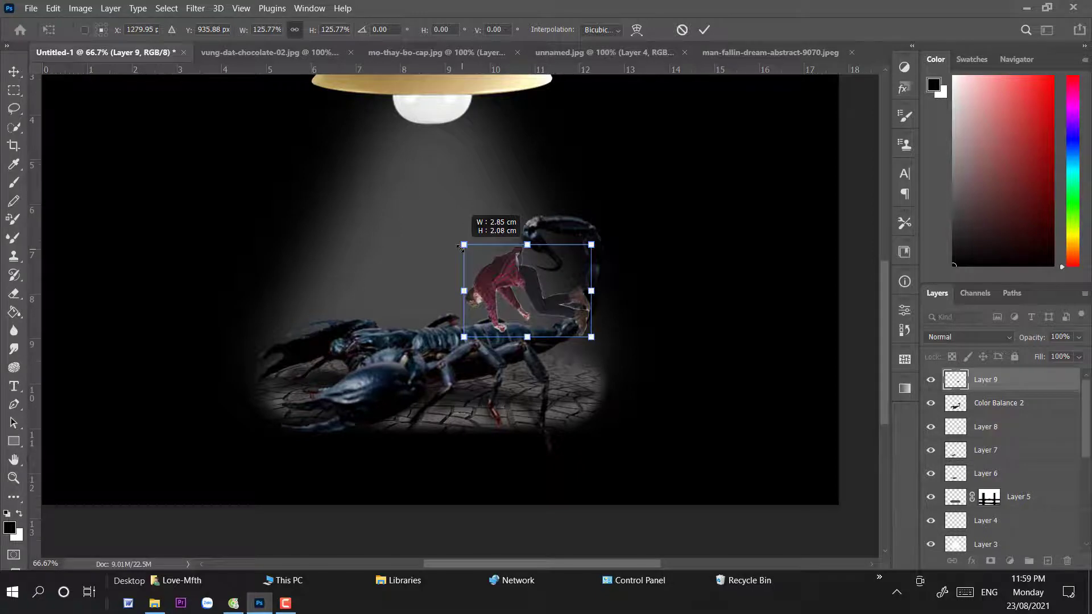
{"action": "left_click_drag", "start_coordinate": [531, 300], "coordinate": [545, 306]}
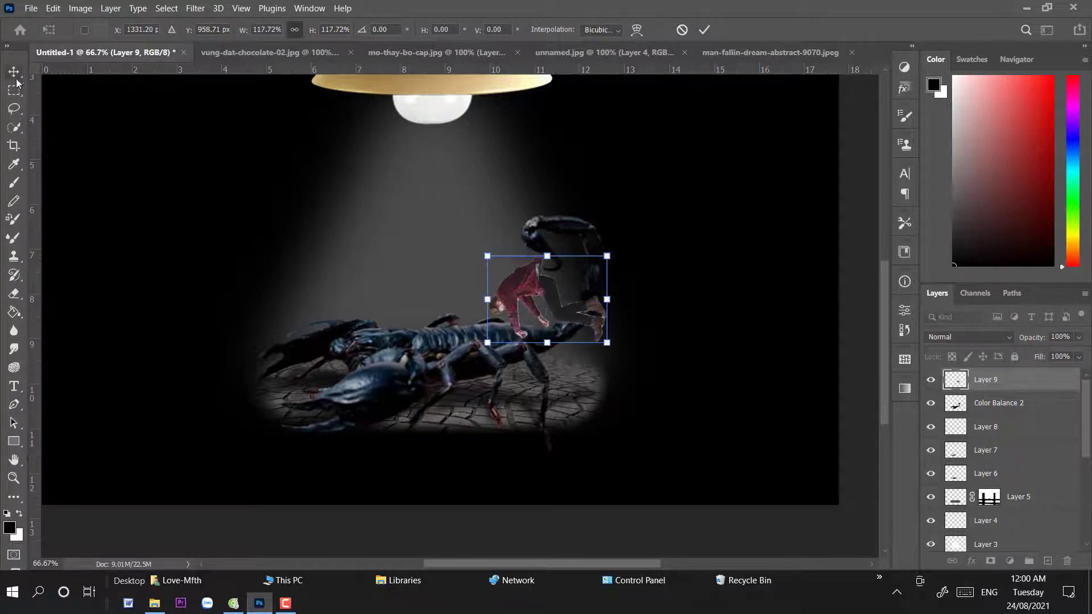
{"action": "key", "text": "Return"}
- Load the man's selection, contract it 1 px, invert it and delete his outer edge
{"action": "left_click", "coordinate": [966, 382], "text": "ctrl"}
{"action": "left_click", "coordinate": [195, 8]}
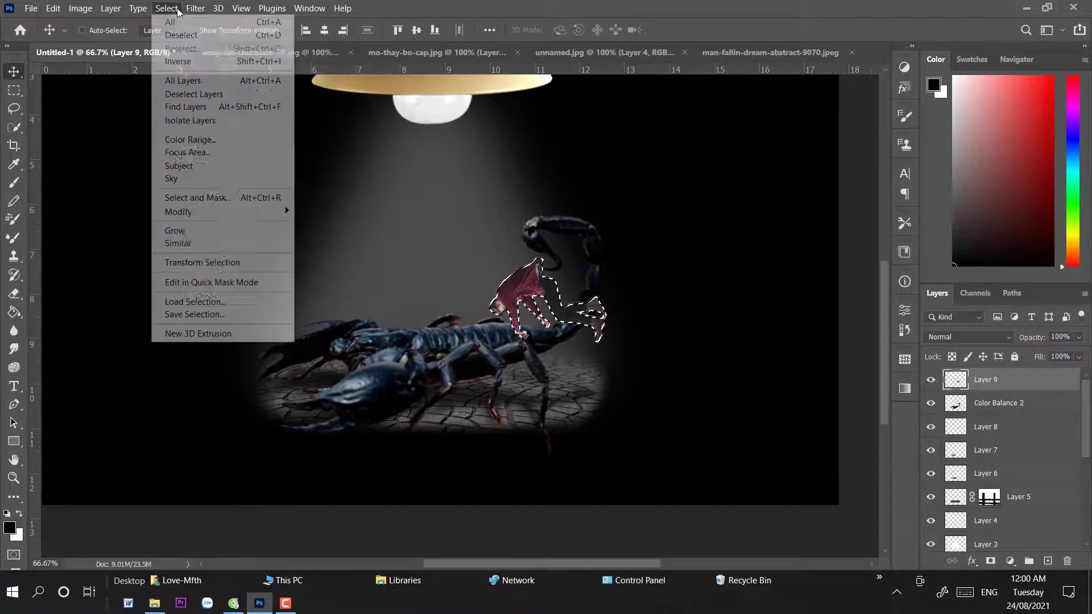
{"action": "mouse_move", "coordinate": [178, 212]}
{"action": "left_click", "coordinate": [318, 251]}
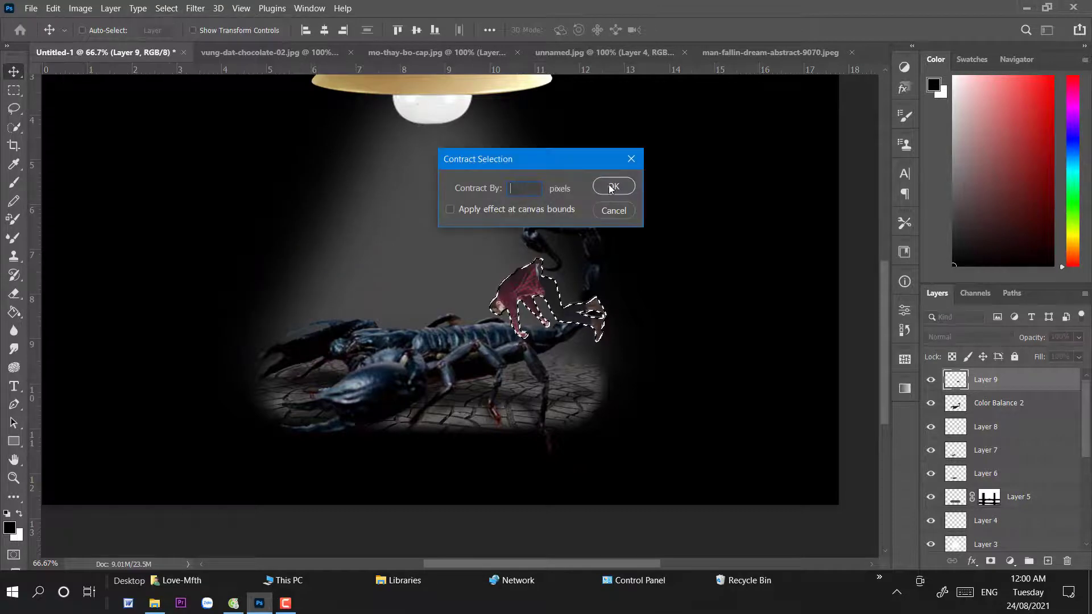
{"action": "type", "text": "0.5"}
{"action": "left_click", "coordinate": [612, 187]}
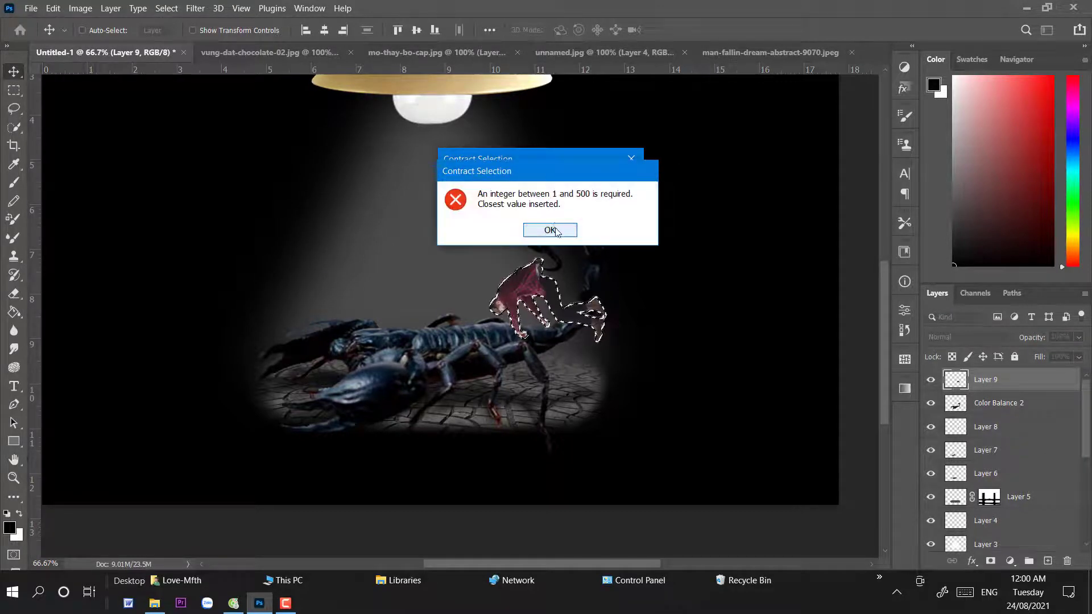
{"action": "left_click", "coordinate": [550, 231]}
{"action": "key", "text": "Return"}
{"action": "key", "text": "ctrl+shift+i"}
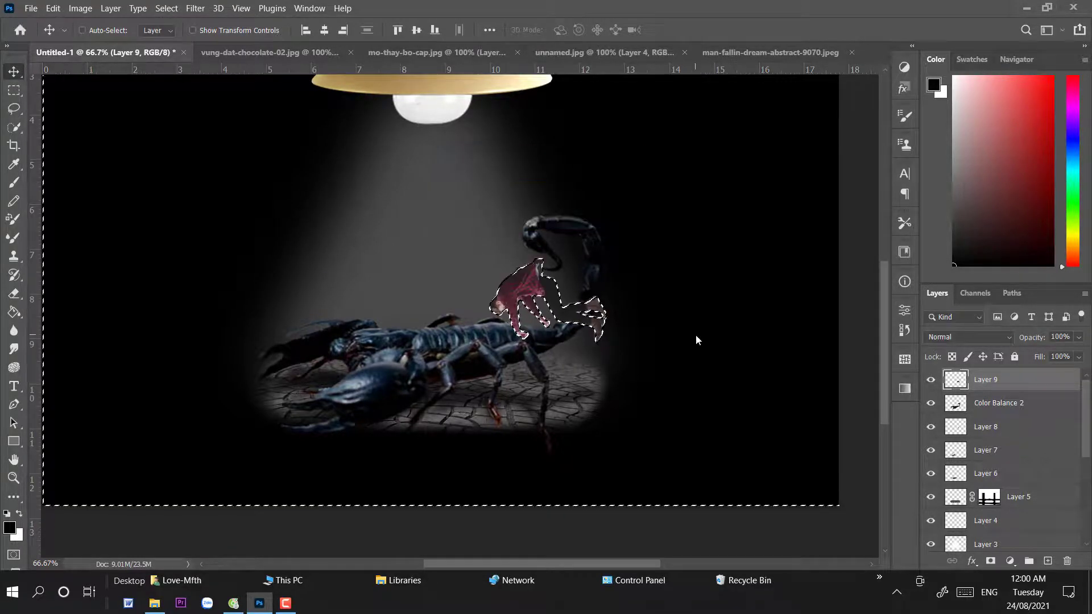
{"action": "key", "text": "Delete"}
{"action": "key", "text": "ctrl+d"}
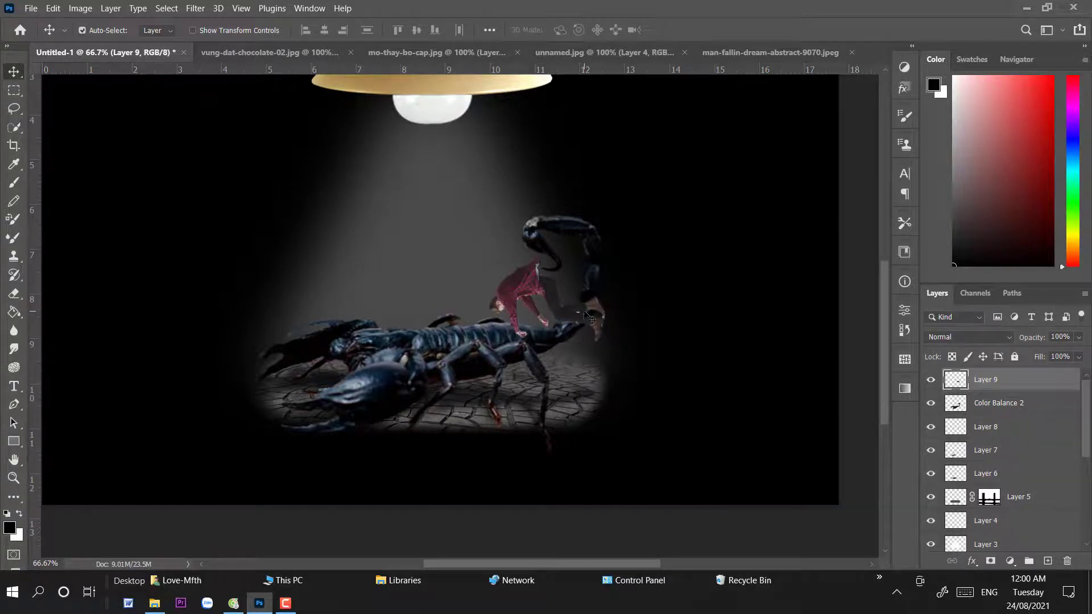
{"action": "scroll", "coordinate": [588, 317], "scroll_direction": "up", "scroll_amount": 1}
- Check the eraser settings, then nudge the man slightly right and down
{"action": "key", "text": "e"}
{"action": "right_click", "coordinate": [522, 315]}
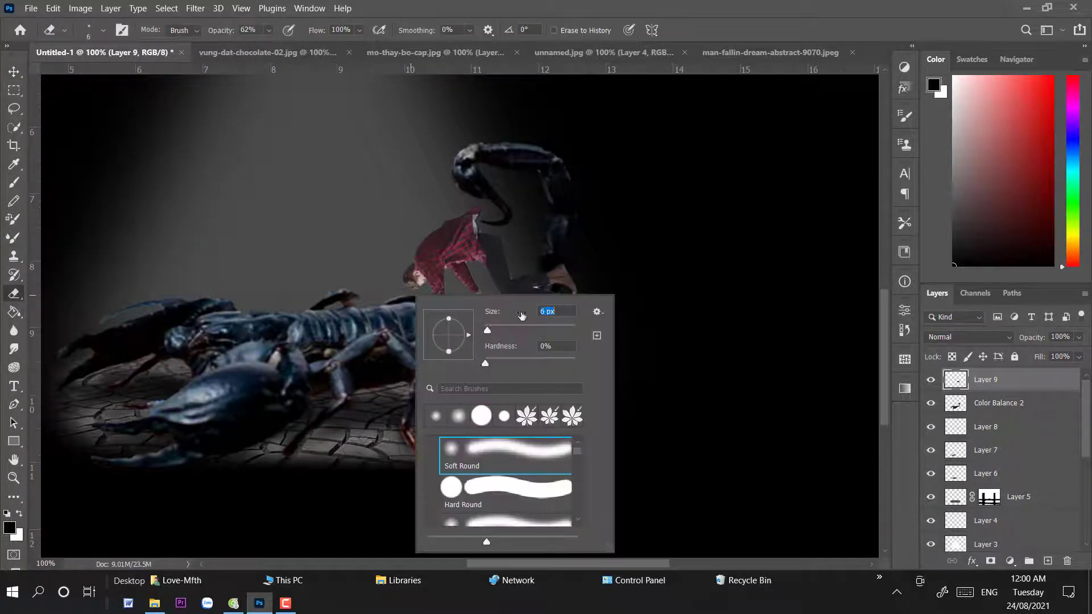
{"action": "left_click", "coordinate": [571, 294]}
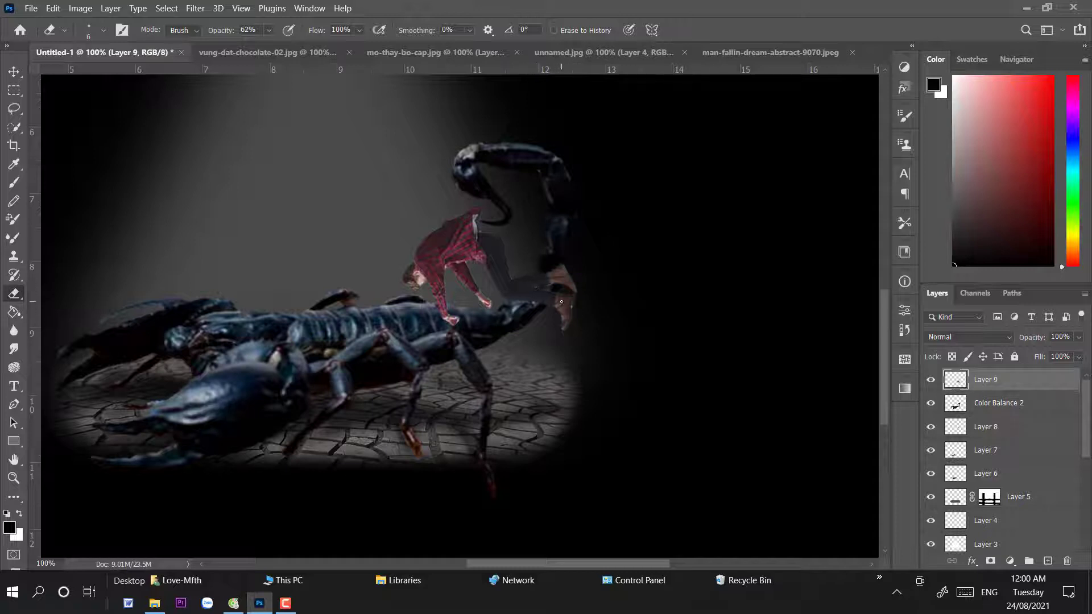
{"action": "left_click", "coordinate": [14, 71]}
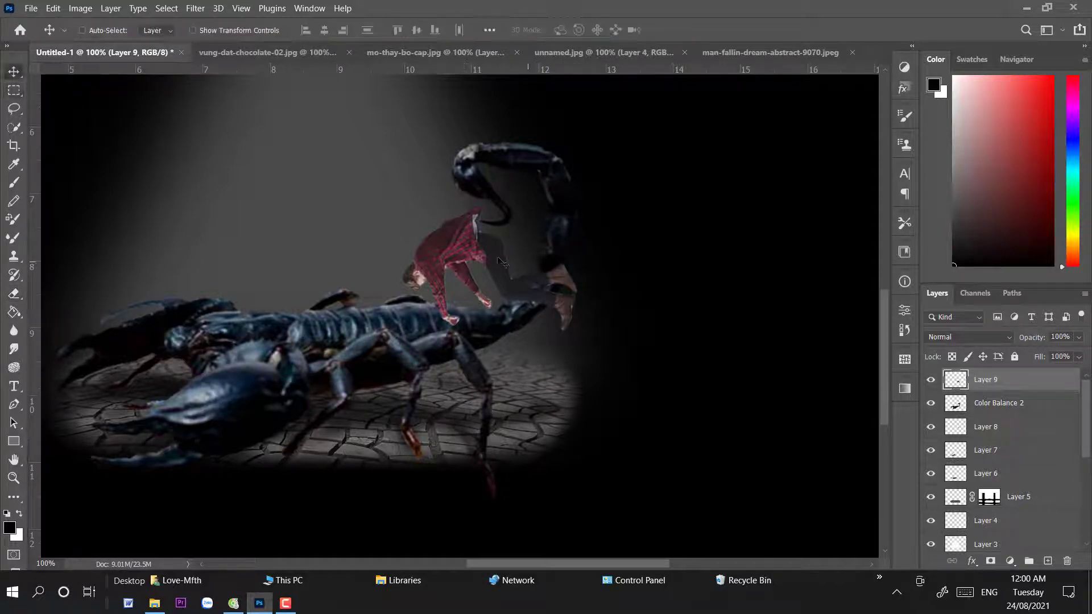
{"action": "left_click_drag", "start_coordinate": [493, 255], "coordinate": [506, 261]}
- Add a layer mask to Layer 9, set a 6 px brush, and create a new empty layer
{"action": "left_click", "coordinate": [991, 562]}
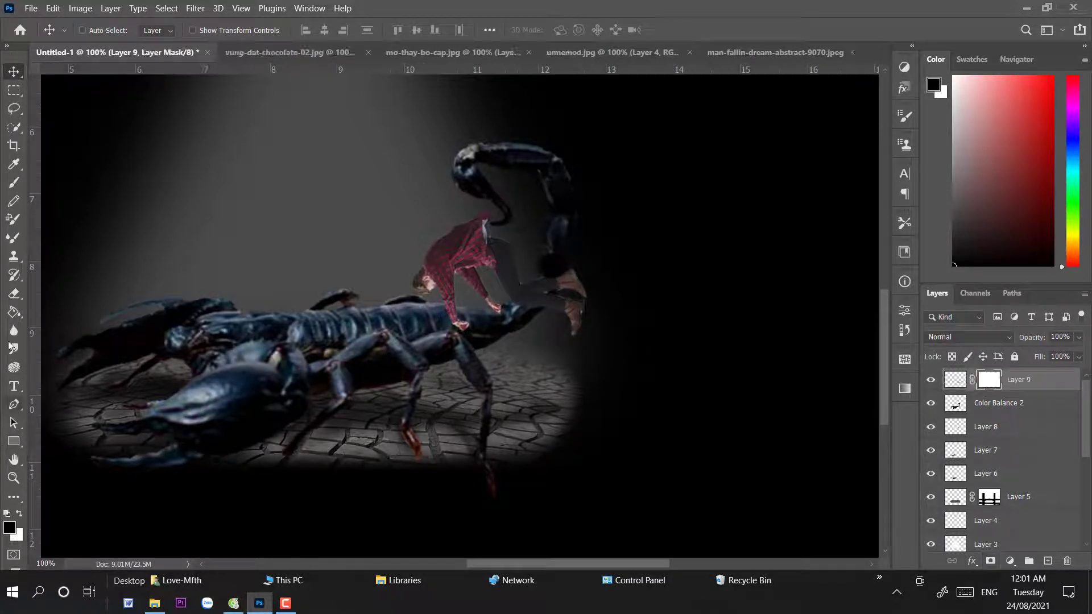
{"action": "key", "text": "b"}
{"action": "right_click", "coordinate": [616, 244]}
{"action": "key", "text": "Escape"}
{"action": "key", "text": "ctrl+plus"}
{"action": "key", "text": "ctrl+plus"}
{"action": "scroll", "coordinate": [594, 278], "scroll_direction": "up", "scroll_amount": 5}
{"action": "scroll", "coordinate": [594, 277], "scroll_direction": "right", "scroll_amount": 3}
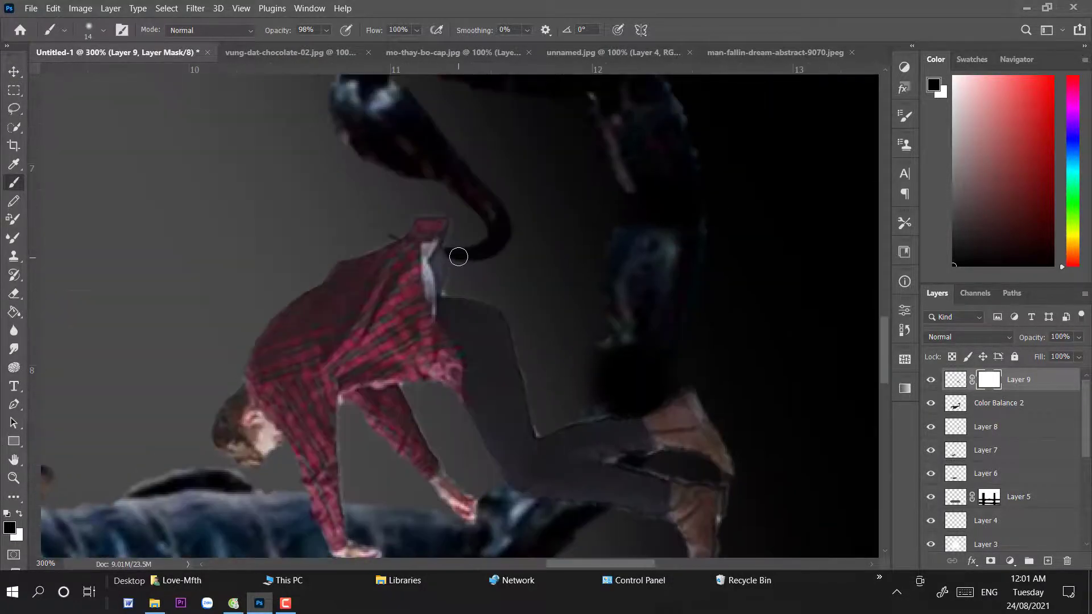
{"action": "right_click", "coordinate": [455, 250]}
{"action": "left_click_drag", "start_coordinate": [553, 297], "coordinate": [546, 298]}
{"action": "key", "text": "Escape"}
{"action": "left_click", "coordinate": [1049, 562]}
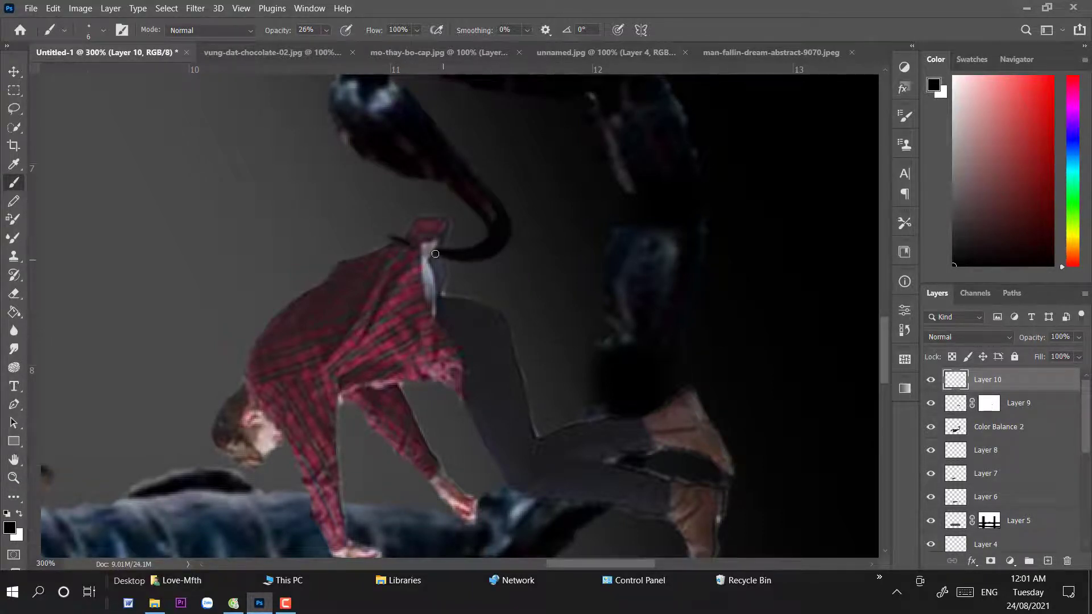
{"action": "key", "text": "ctrl+minus"}
{"action": "key", "text": "ctrl+minus"}
- Add a Brightness/Contrast adjustment on Layer 9, darkening the man to brightness −25, contrast 41
{"action": "key", "text": "v"}
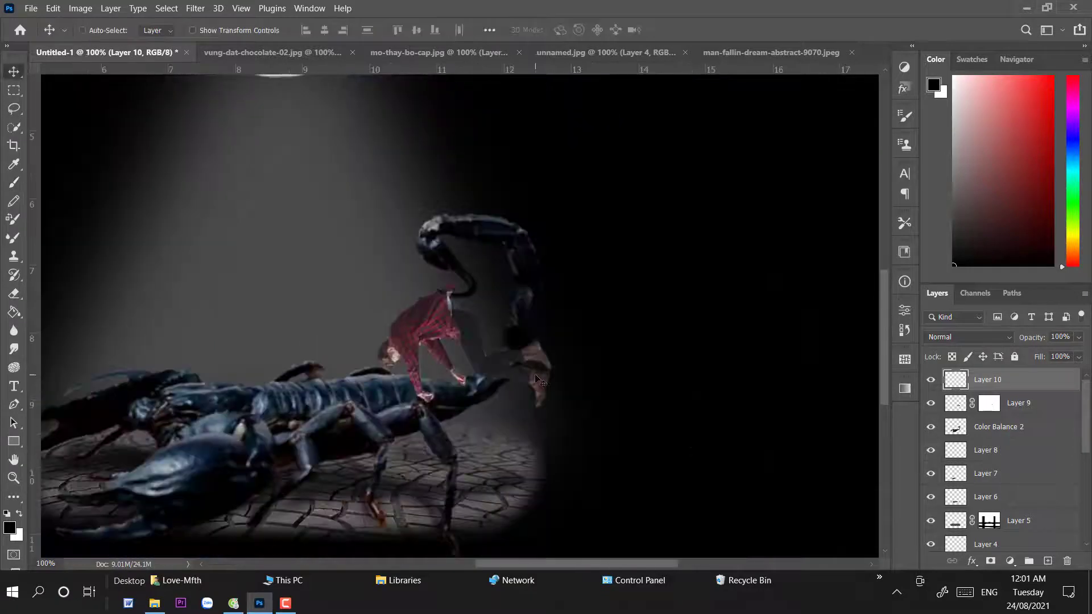
{"action": "left_click", "coordinate": [944, 403]}
{"action": "left_click", "coordinate": [1011, 561]}
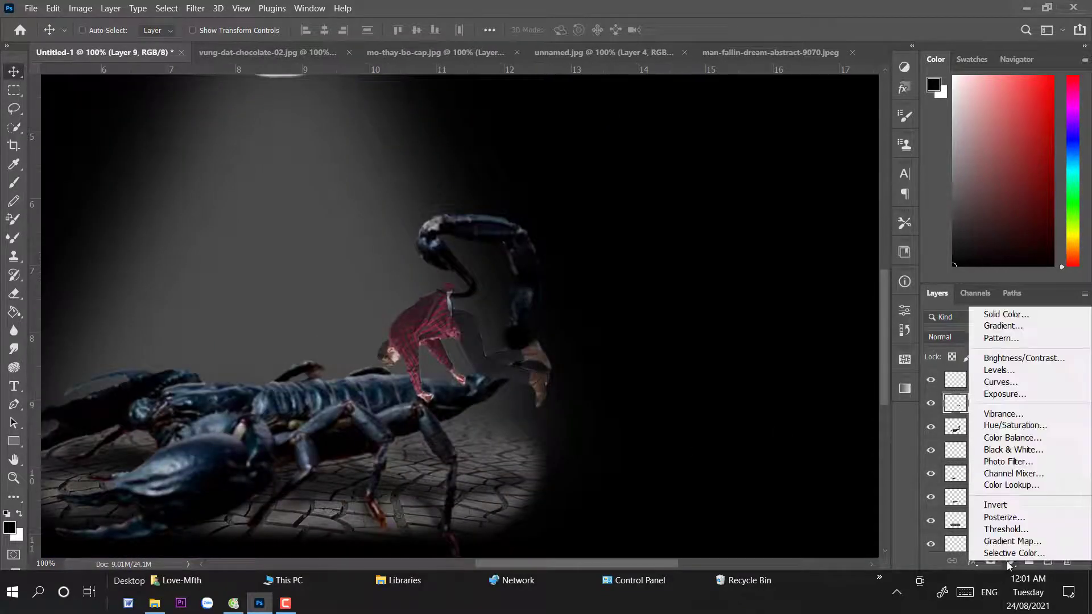
{"action": "left_click", "coordinate": [1007, 356]}
{"action": "mouse_move", "coordinate": [802, 391]}
{"action": "left_mouse_down"}
{"action": "mouse_move", "coordinate": [786, 391]}
{"action": "mouse_move", "coordinate": [842, 419]}
{"action": "mouse_move", "coordinate": [768, 391]}
{"action": "mouse_move", "coordinate": [805, 391]}
{"action": "mouse_move", "coordinate": [787, 392]}
{"action": "left_mouse_up"}
{"action": "left_click_drag", "start_coordinate": [842, 418], "coordinate": [826, 419]}
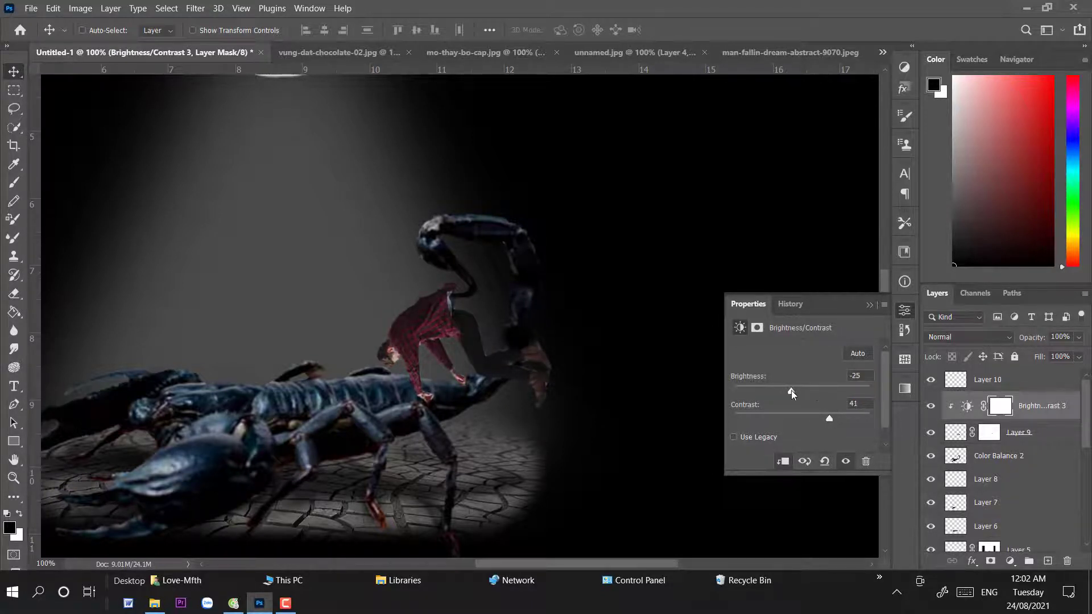
- Create Layer 11, move it below Layer 10, and clip the adjustment to the man
{"action": "left_click", "coordinate": [904, 310]}
{"action": "key", "text": "ctrl+shift+alt+n"}
{"action": "left_click", "coordinate": [20, 515]}
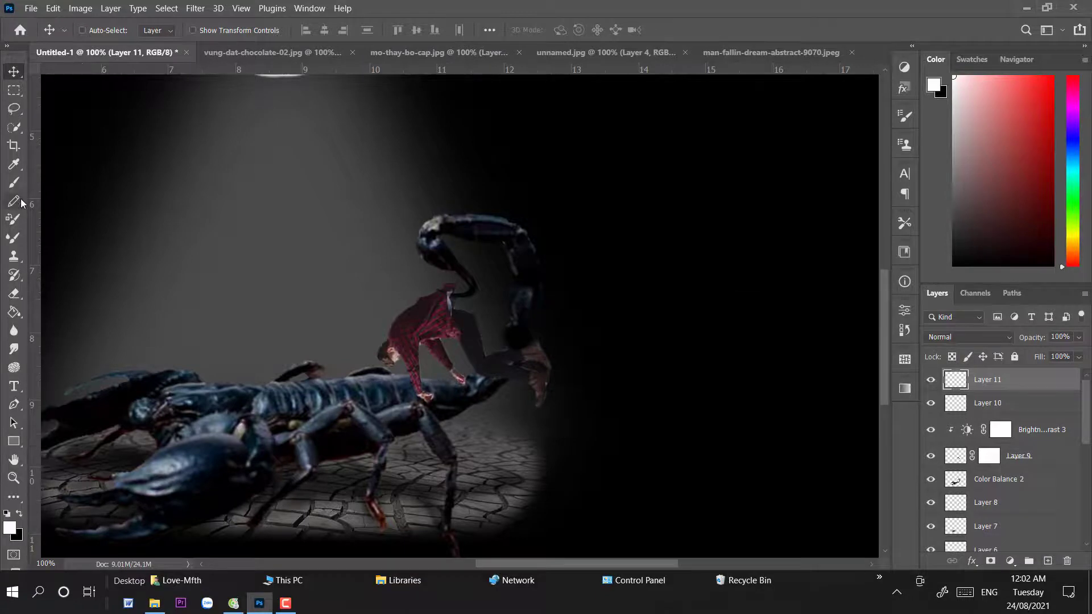
{"action": "left_click", "coordinate": [14, 108]}
{"action": "key", "text": "ctrl+plus"}
{"action": "left_click_drag", "start_coordinate": [988, 379], "coordinate": [999, 432]}
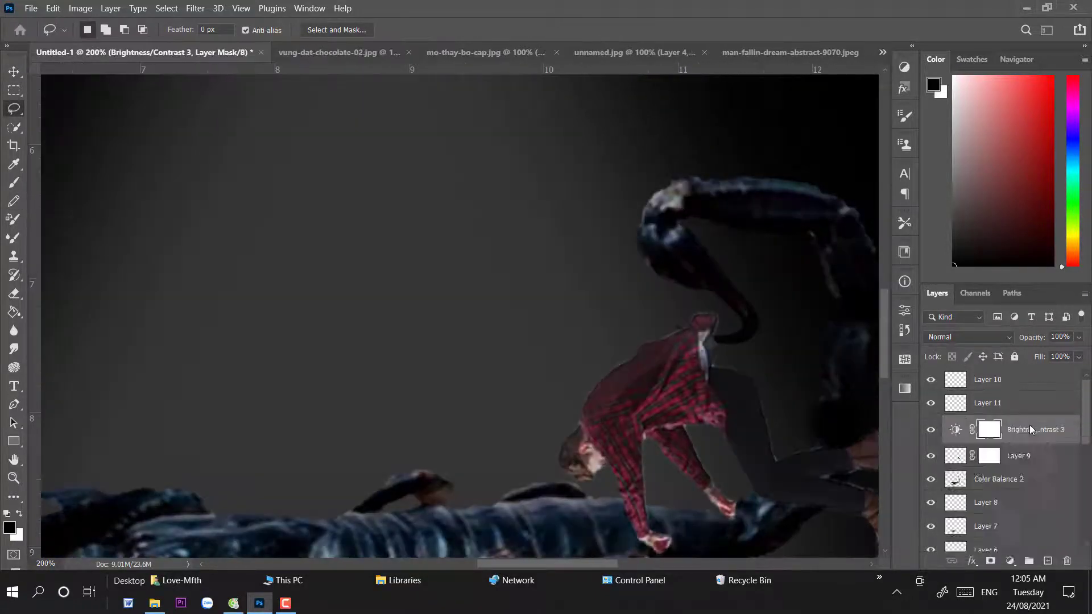
{"action": "right_click", "coordinate": [999, 432]}
- Add a second Brightness/Contrast adjustment that brightens a patch of the man's shirt
{"action": "left_click", "coordinate": [967, 256]}
{"action": "left_click", "coordinate": [1010, 560]}
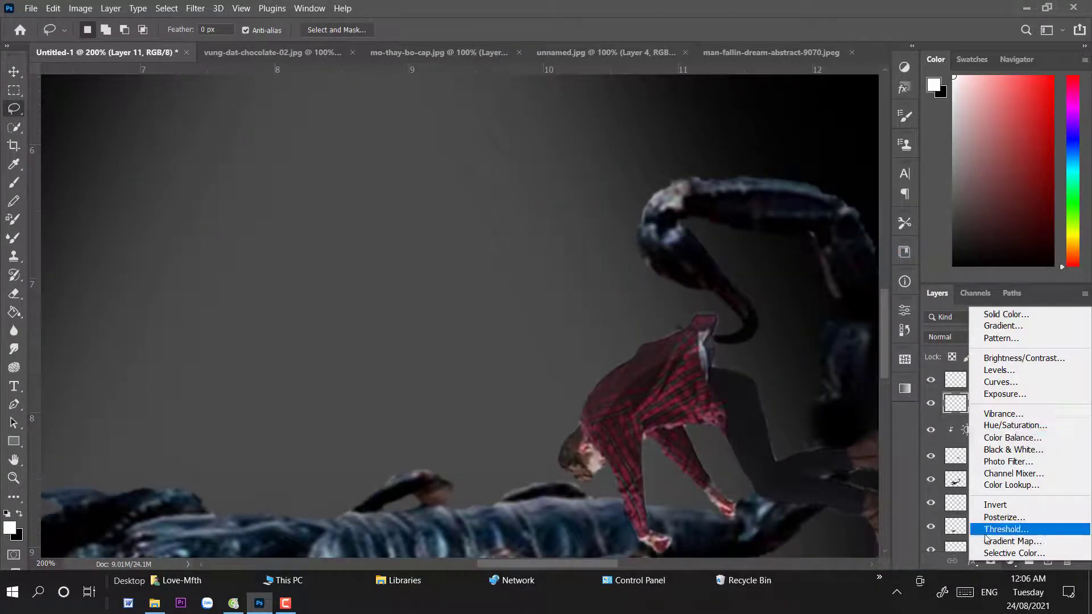
{"action": "left_click", "coordinate": [1012, 356]}
{"action": "left_click_drag", "start_coordinate": [802, 391], "coordinate": [843, 391]}
{"action": "mouse_move", "coordinate": [802, 418]}
{"action": "left_mouse_down"}
{"action": "mouse_move", "coordinate": [876, 387]}
{"action": "mouse_move", "coordinate": [806, 418]}
{"action": "left_mouse_up"}
- Gaussian-blur the red glow on Layer 11 with a larger radius and fade it to 67% opacity
{"action": "left_click", "coordinate": [195, 8]}
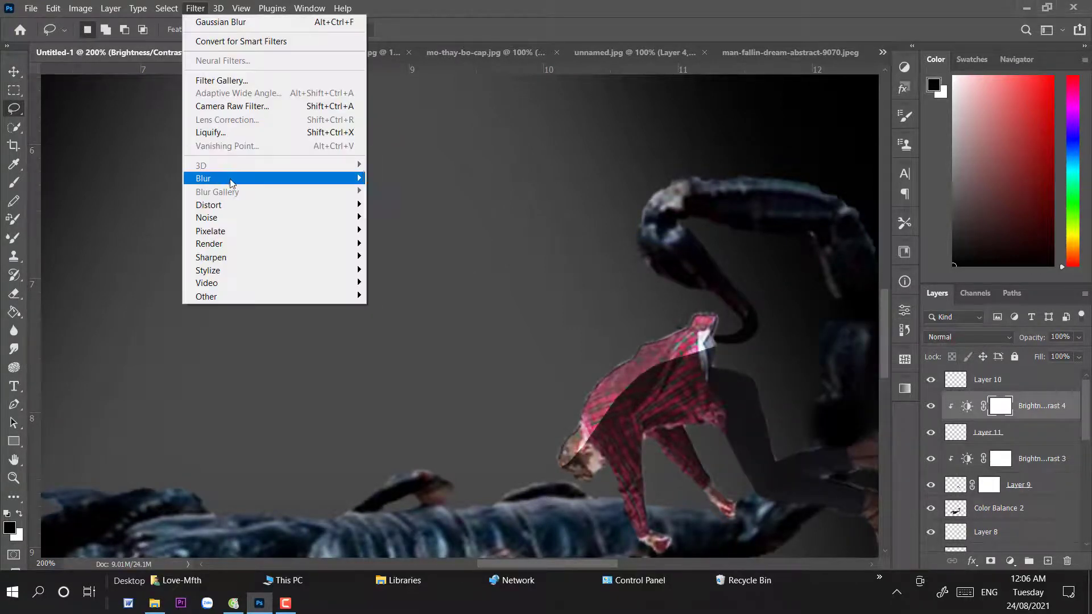
{"action": "left_click", "coordinate": [404, 231]}
{"action": "left_click_drag", "start_coordinate": [894, 334], "coordinate": [783, 330]}
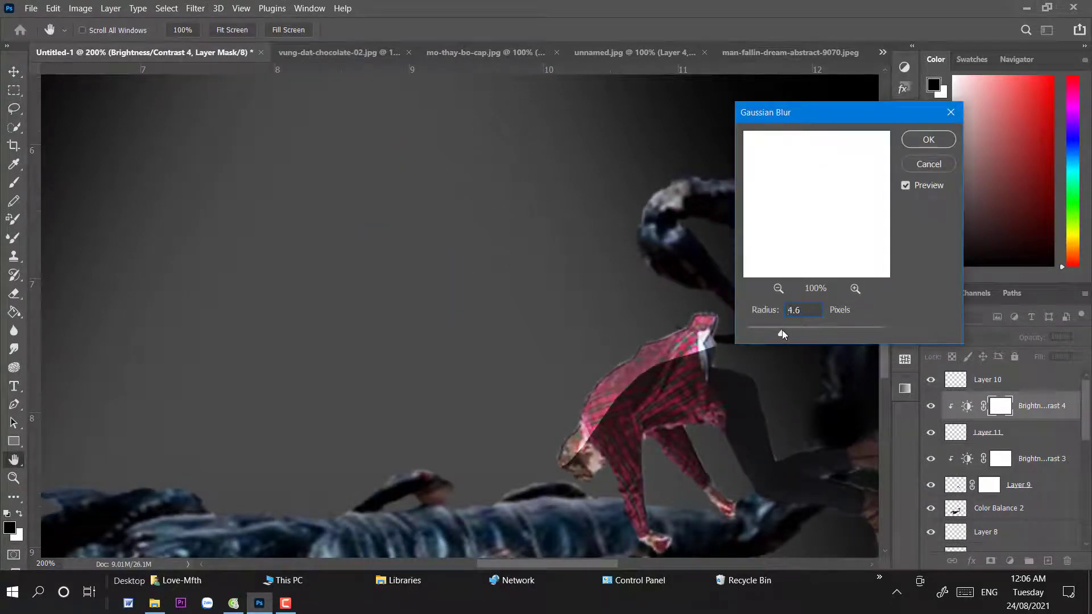
{"action": "left_click", "coordinate": [196, 8]}
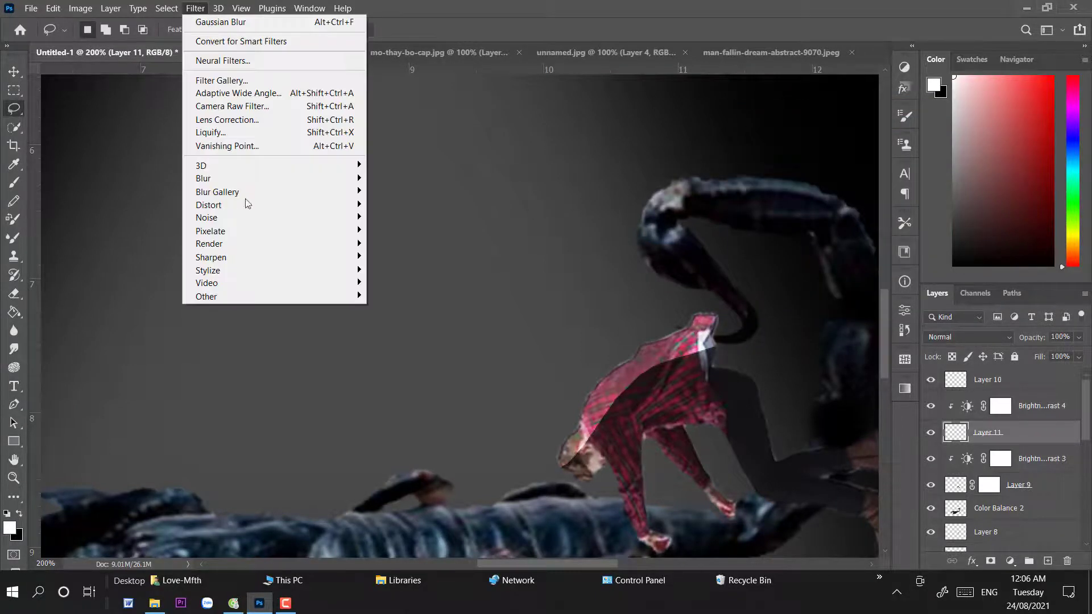
{"action": "left_click", "coordinate": [404, 233]}
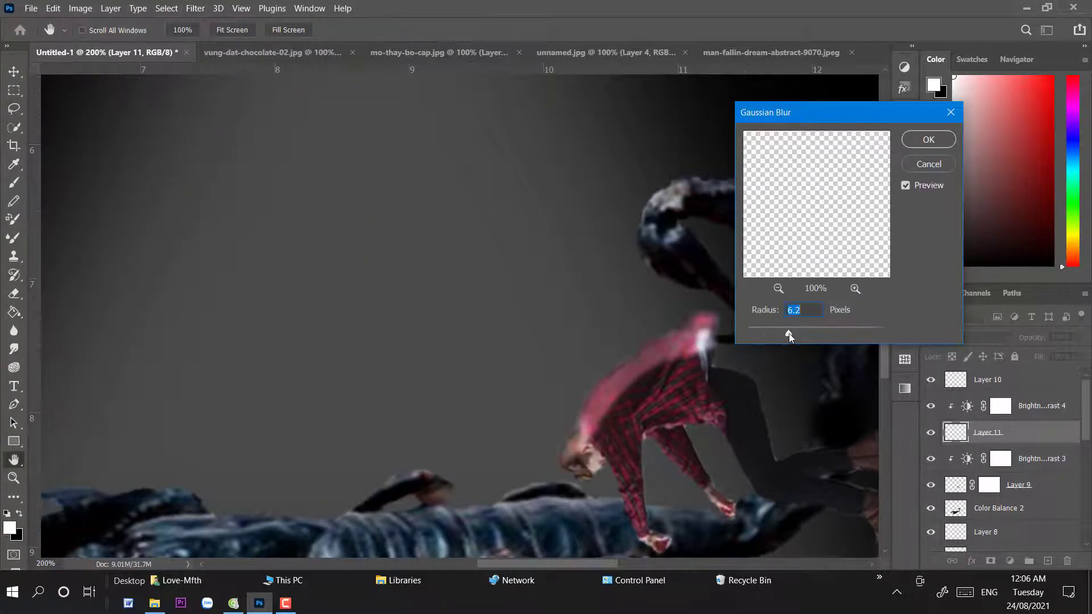
{"action": "left_click_drag", "start_coordinate": [789, 333], "coordinate": [804, 331]}
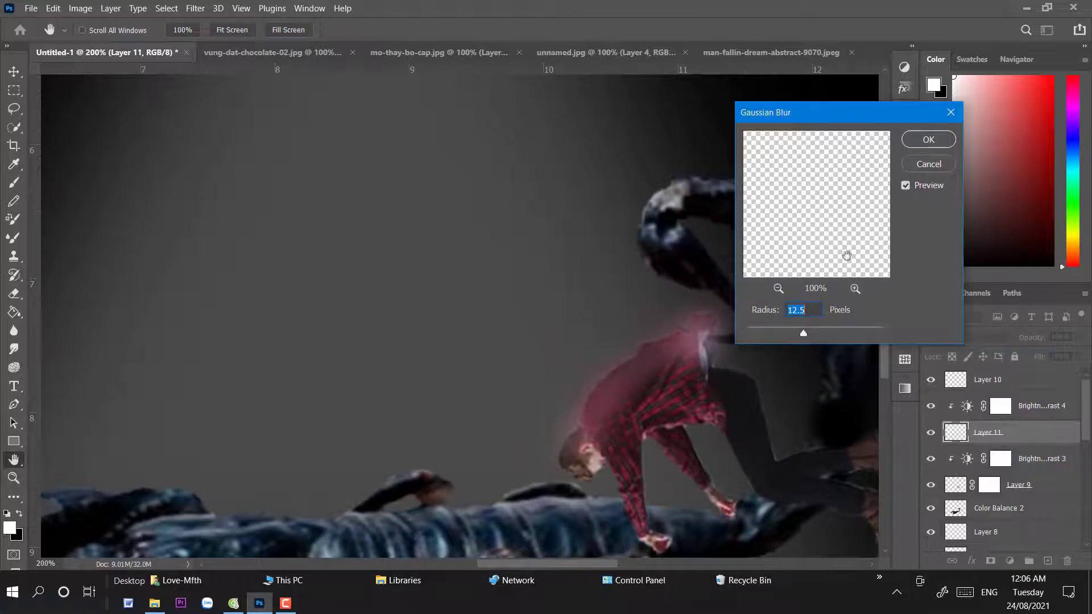
{"action": "left_click", "coordinate": [929, 139]}
{"action": "left_click", "coordinate": [1079, 338]}
{"action": "left_click_drag", "start_coordinate": [1068, 352], "coordinate": [1060, 353]}
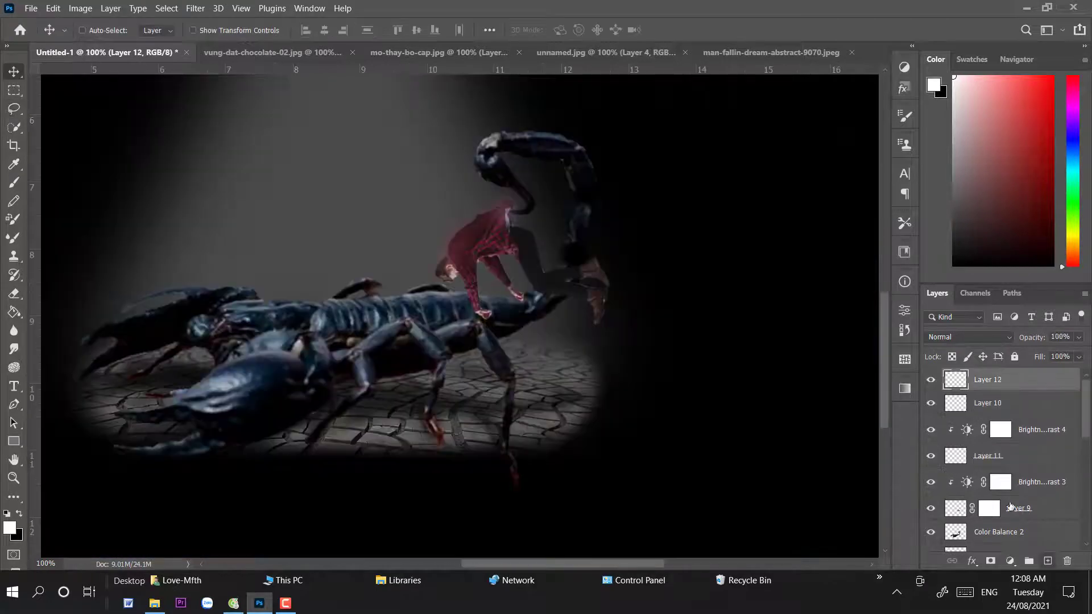
- With a flattened soft black brush, paint a shadow under the scorpion's right leg
{"action": "left_click", "coordinate": [19, 514]}
{"action": "left_click", "coordinate": [14, 182]}
{"action": "right_click", "coordinate": [484, 330]}
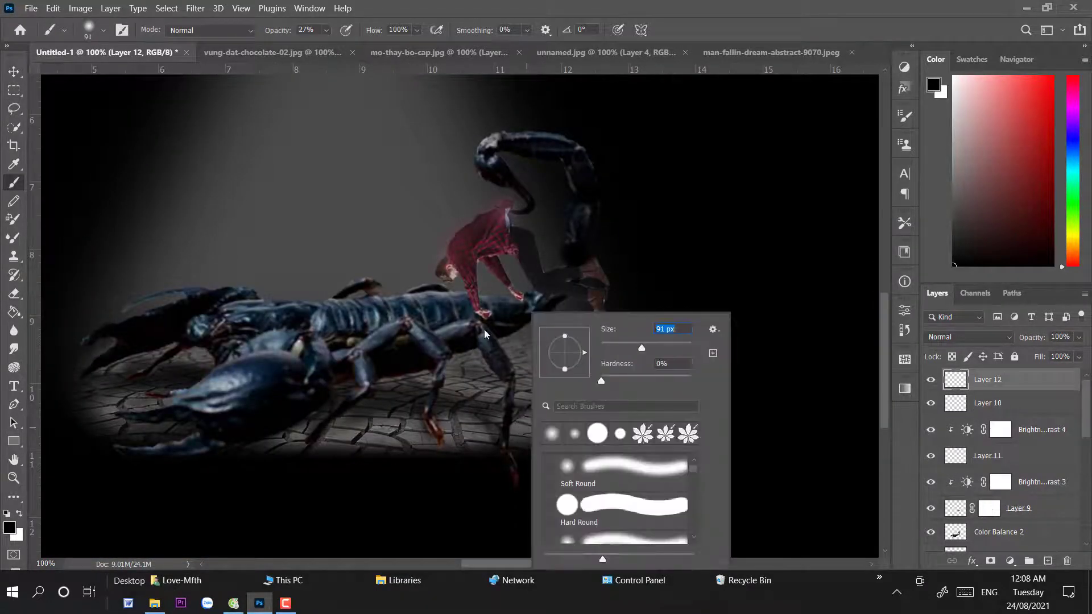
{"action": "left_click_drag", "start_coordinate": [568, 342], "coordinate": [504, 415]}
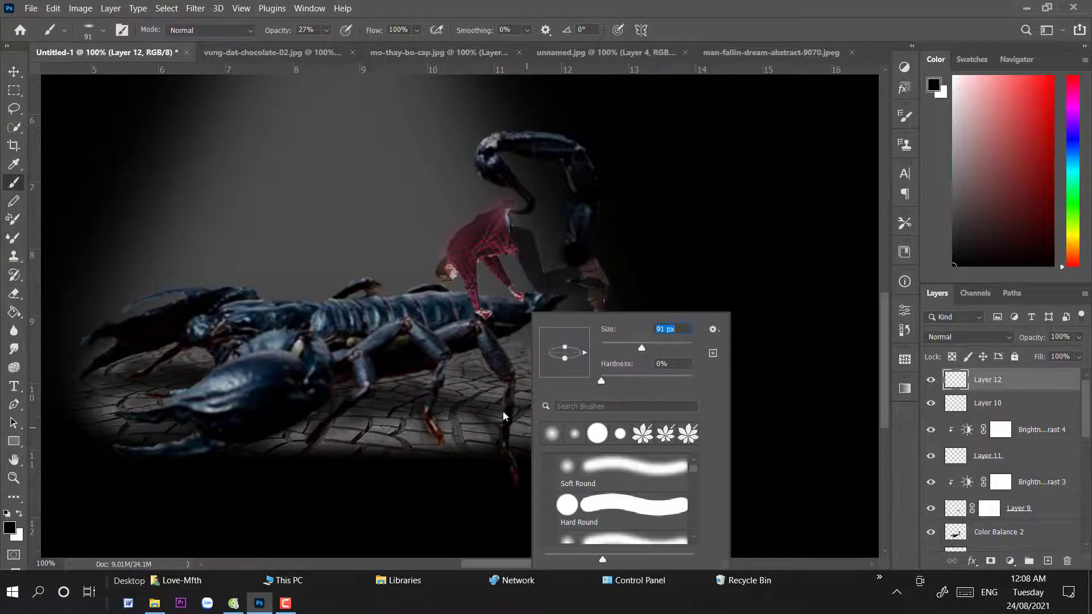
{"action": "left_click", "coordinate": [456, 426]}
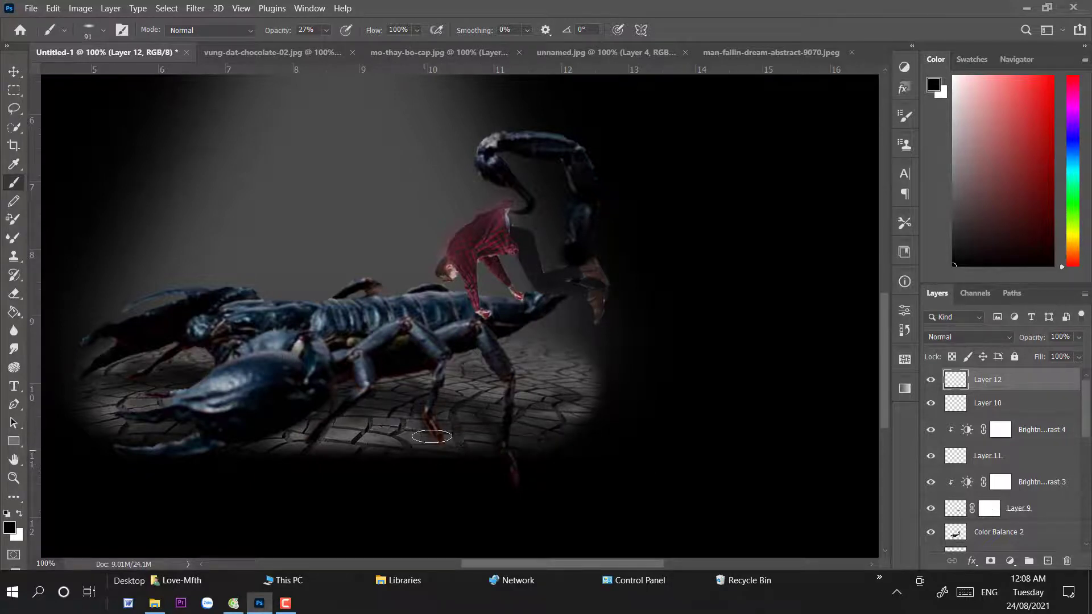
{"action": "left_click_drag", "start_coordinate": [431, 436], "coordinate": [510, 407]}
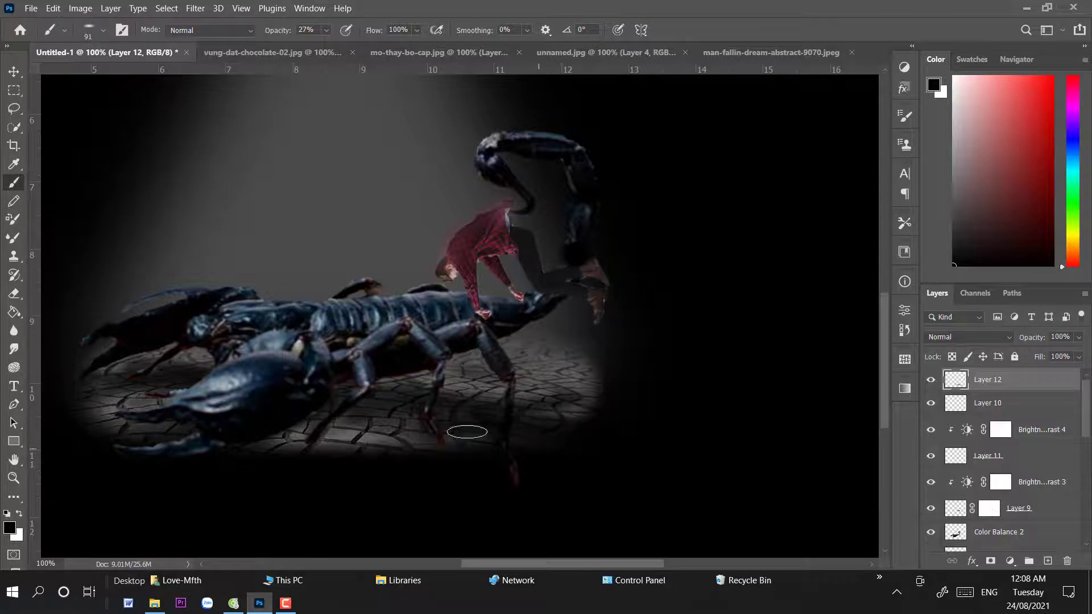
- Add new Layer 13 above Color Balance 2 and zoom out to show the lamp
{"action": "left_click", "coordinate": [999, 532]}
{"action": "key", "text": "ctrl+shift+alt+n"}
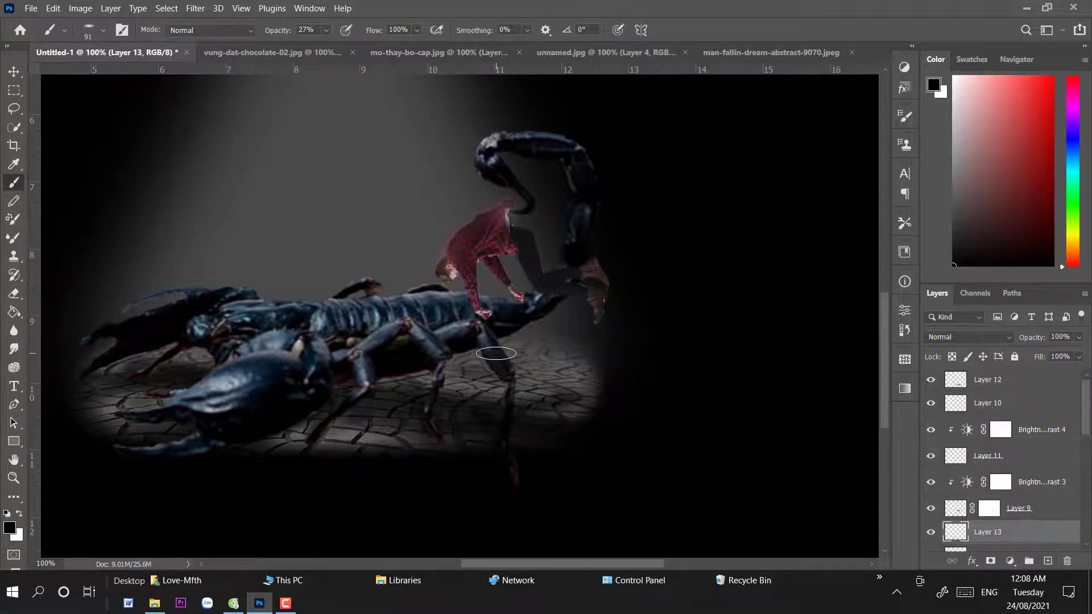
{"action": "right_click", "coordinate": [588, 417]}
{"action": "key", "text": "Return"}
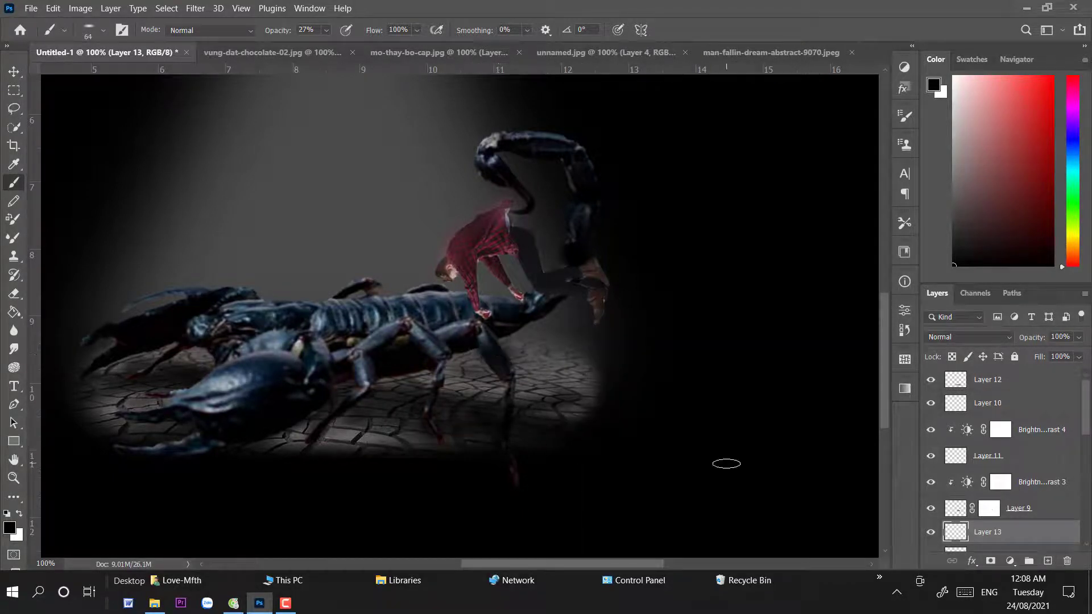
{"action": "scroll", "coordinate": [972, 495], "scroll_direction": "down", "scroll_amount": 2}
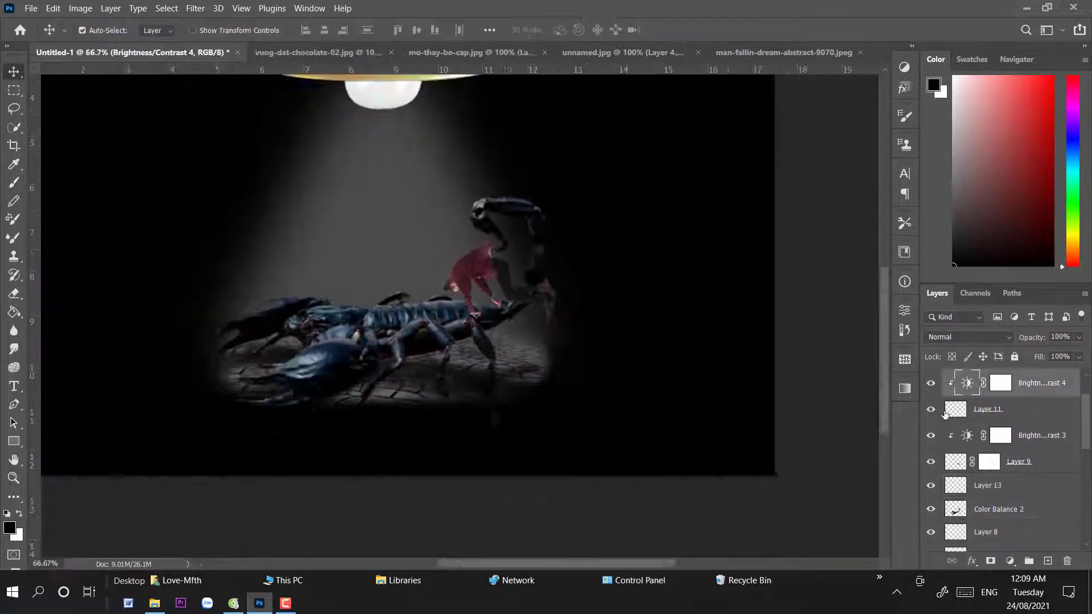
{"action": "left_click", "coordinate": [967, 382]}
{"action": "key", "text": "v"}
{"action": "key", "text": "ctrl+minus"}
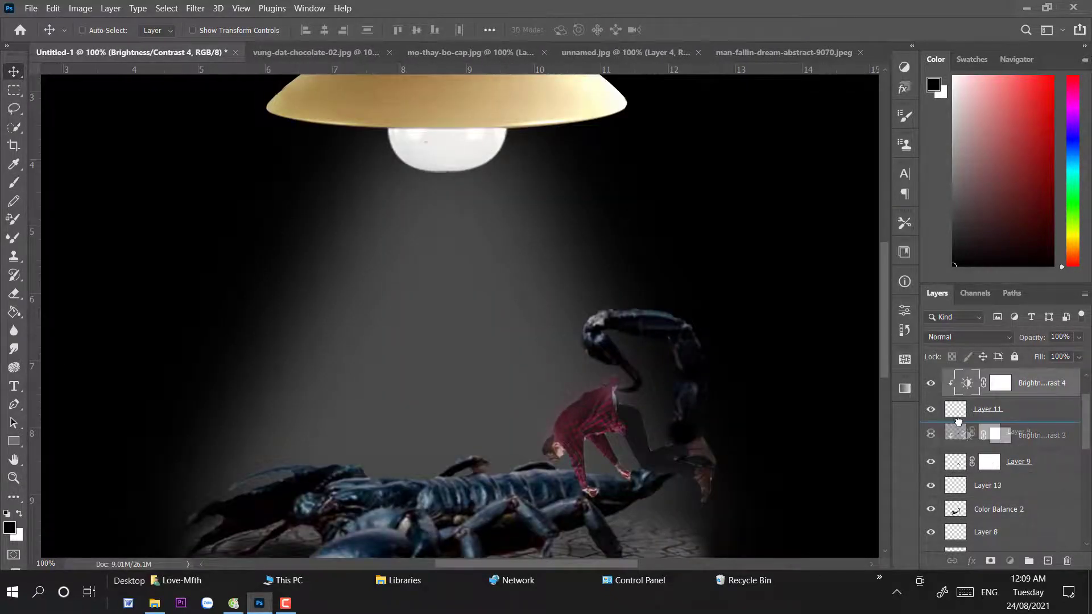
- Add Layer 14 above Layer 9 and clip it to the scorpion layer
{"action": "left_click", "coordinate": [955, 462]}
{"action": "scroll", "coordinate": [543, 390], "scroll_direction": "down", "scroll_amount": 3}
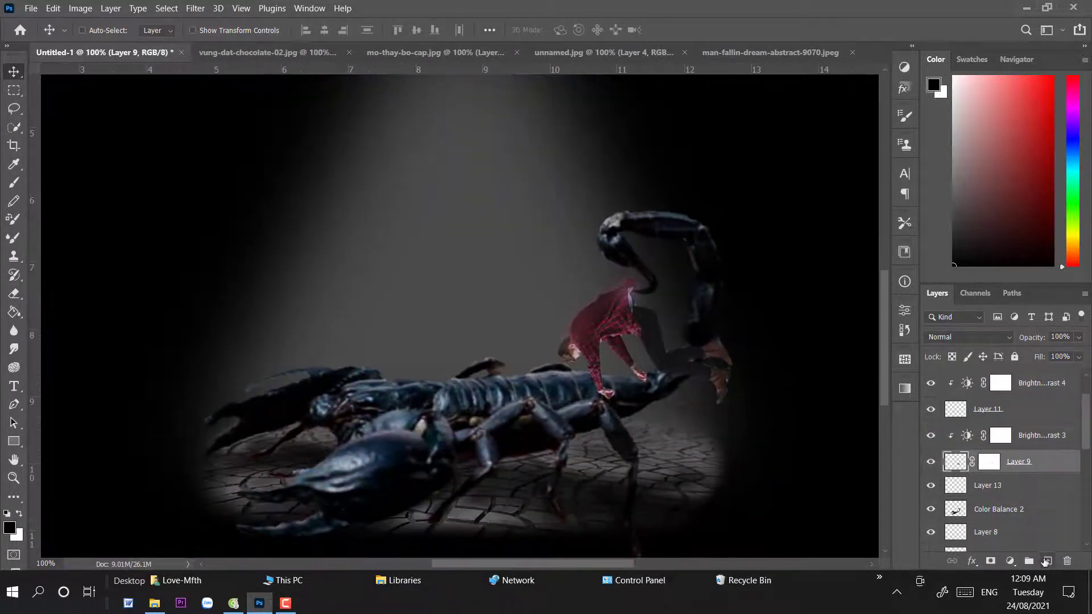
{"action": "left_click", "coordinate": [1045, 562]}
{"action": "key", "text": "ctrl+alt+g"}
- On Layer 10, brush a white brightening stroke along the scorpion's back
{"action": "scroll", "coordinate": [998, 408], "scroll_direction": "up", "scroll_amount": 2}
{"action": "left_click", "coordinate": [988, 403]}
{"action": "key", "text": "x"}
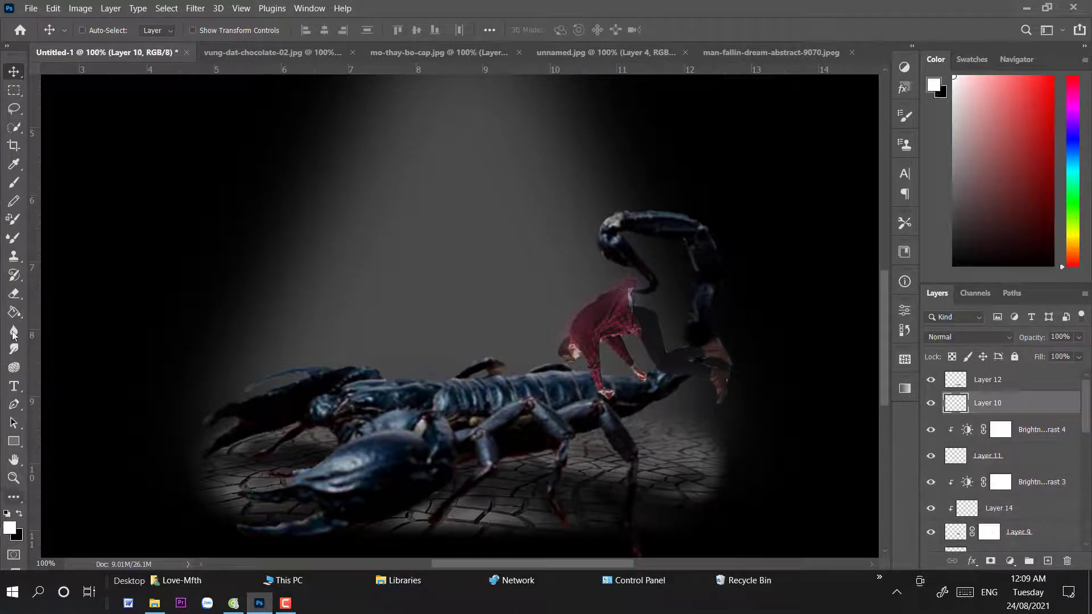
{"action": "left_click", "coordinate": [13, 182]}
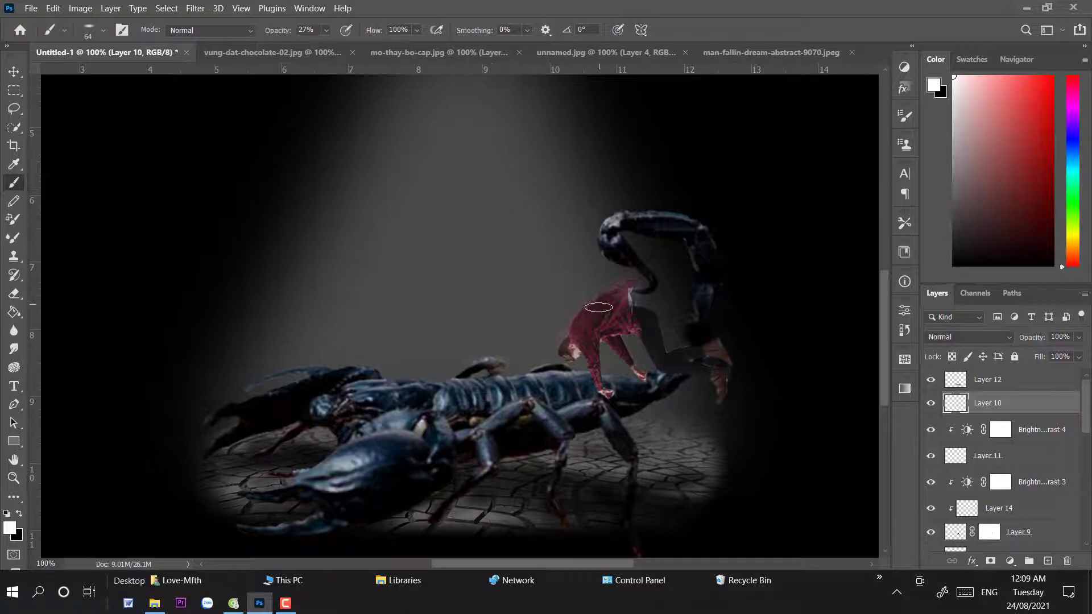
{"action": "left_click_drag", "start_coordinate": [480, 380], "coordinate": [592, 377]}
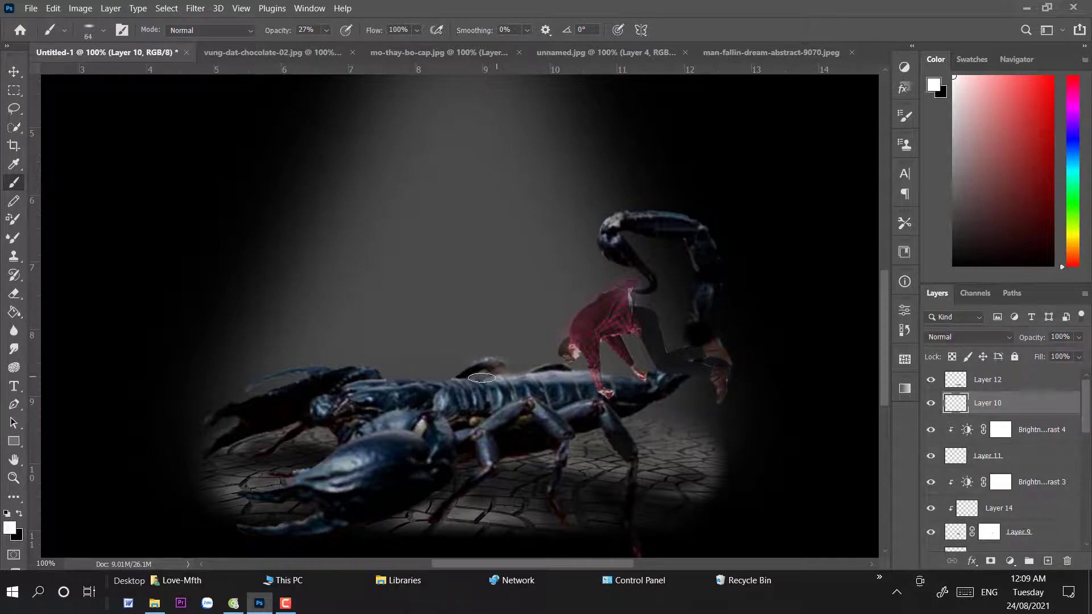
- Paint soft white light within the scorpion's outline on Layer 10 and fade it to 60% opacity
{"action": "key", "text": "ctrl+z"}
{"action": "scroll", "coordinate": [993, 502], "scroll_direction": "down", "scroll_amount": 3}
{"action": "left_click", "coordinate": [955, 485], "text": "ctrl"}
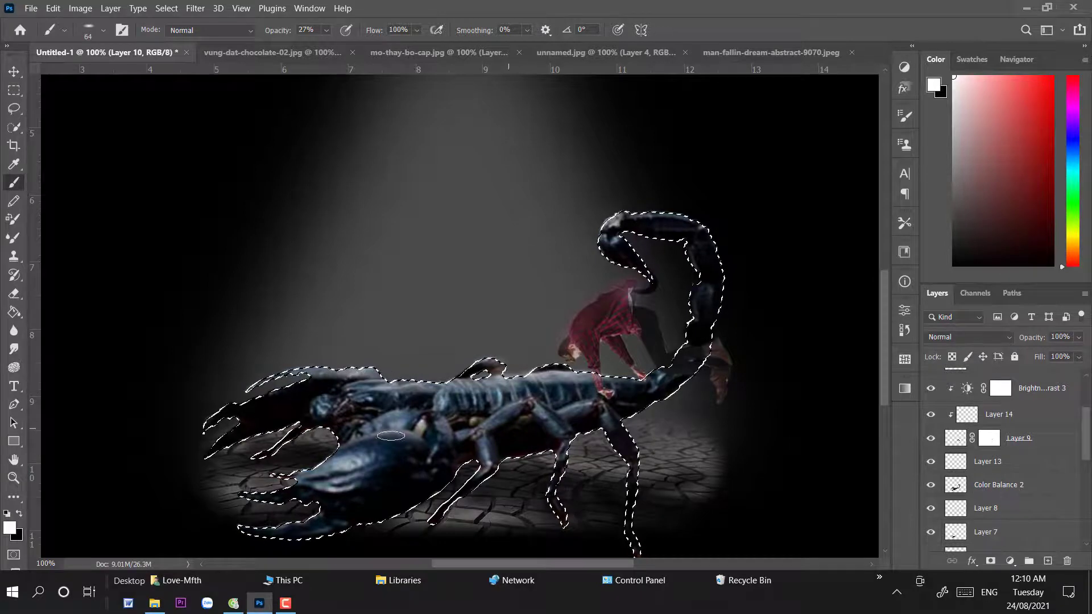
{"action": "mouse_move", "coordinate": [391, 435]}
{"action": "left_mouse_down"}
{"action": "mouse_move", "coordinate": [493, 421]}
{"action": "mouse_move", "coordinate": [653, 341]}
{"action": "mouse_move", "coordinate": [501, 375]}
{"action": "left_mouse_up"}
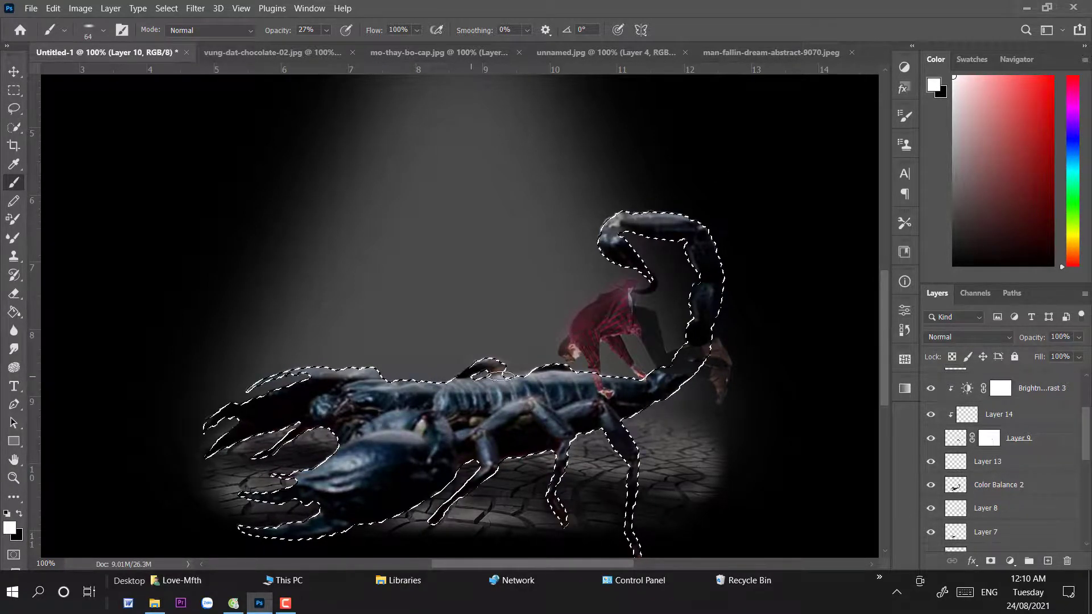
{"action": "key", "text": "ctrl+d"}
{"action": "left_click", "coordinate": [1079, 337]}
{"action": "left_click_drag", "start_coordinate": [1082, 354], "coordinate": [1055, 354]}
- Load the falling man's outline, rotate the brush tip to 33°, and move Layer 13 to the top
{"action": "right_click", "coordinate": [615, 316]}
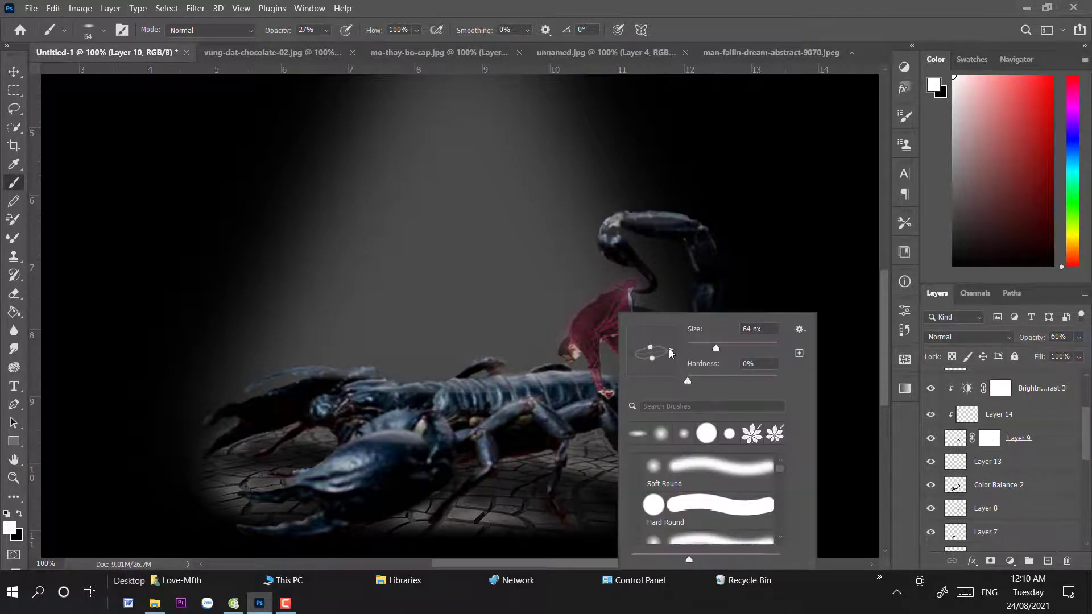
{"action": "key", "text": "Escape"}
{"action": "left_click", "coordinate": [956, 462]}
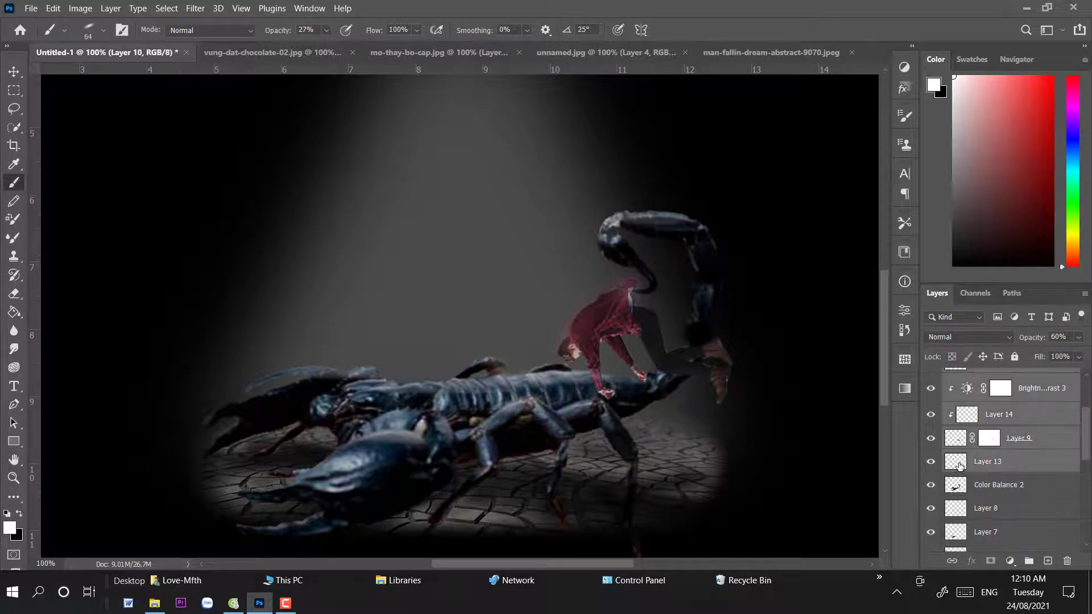
{"action": "left_click", "coordinate": [961, 443], "text": "ctrl"}
{"action": "right_click", "coordinate": [603, 310]}
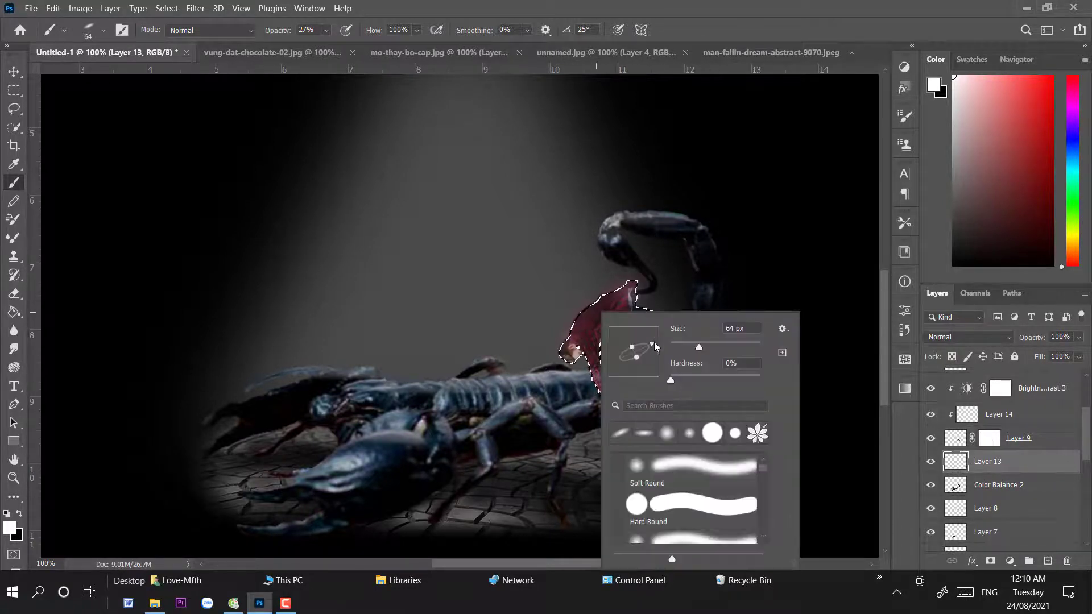
{"action": "left_click_drag", "start_coordinate": [639, 350], "coordinate": [642, 346]}
{"action": "key", "text": "Return"}
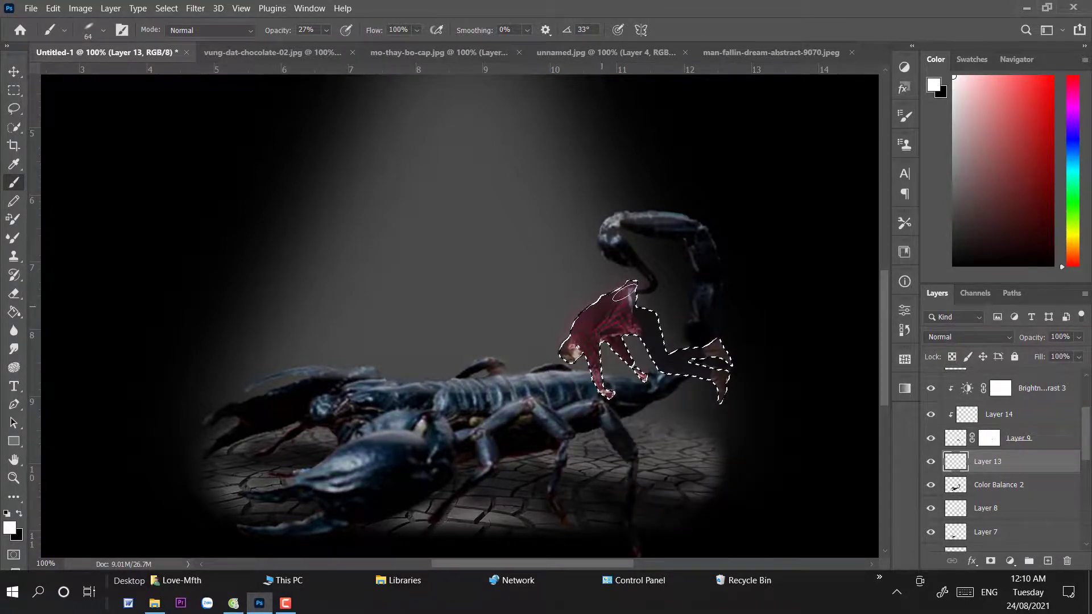
{"action": "scroll", "coordinate": [1016, 461], "scroll_direction": "up", "scroll_amount": 4}
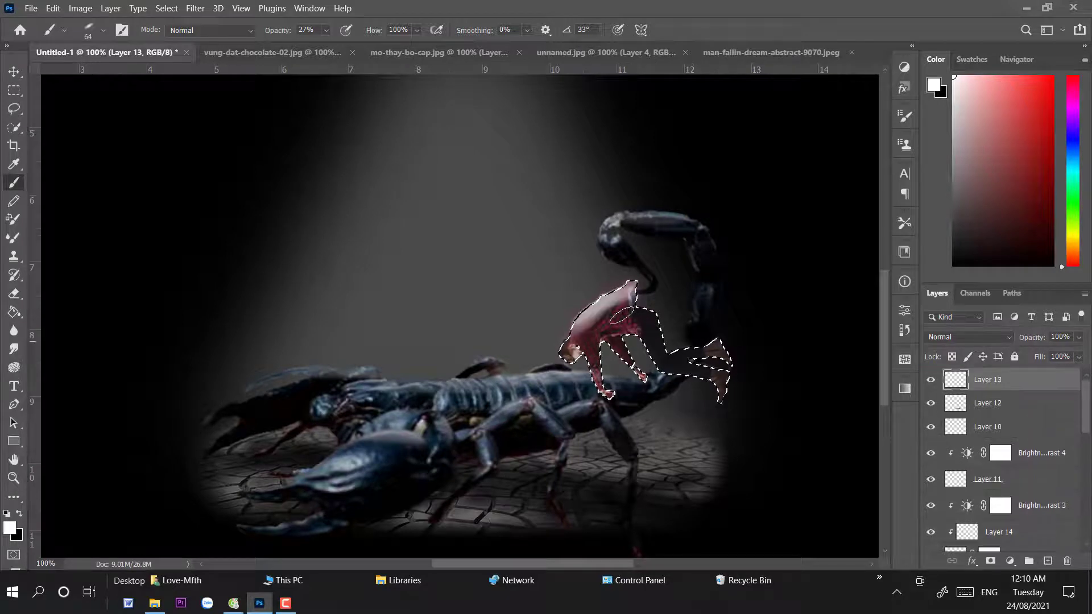
{"action": "scroll", "coordinate": [1001, 501], "scroll_direction": "down", "scroll_amount": 1}
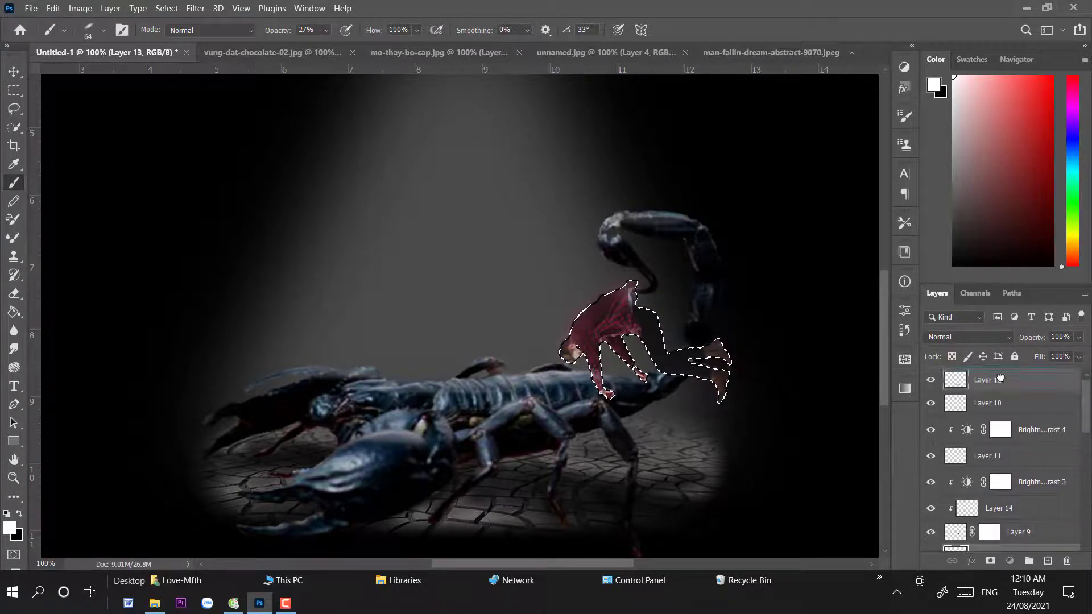
{"action": "left_click_drag", "start_coordinate": [996, 542], "coordinate": [990, 375]}
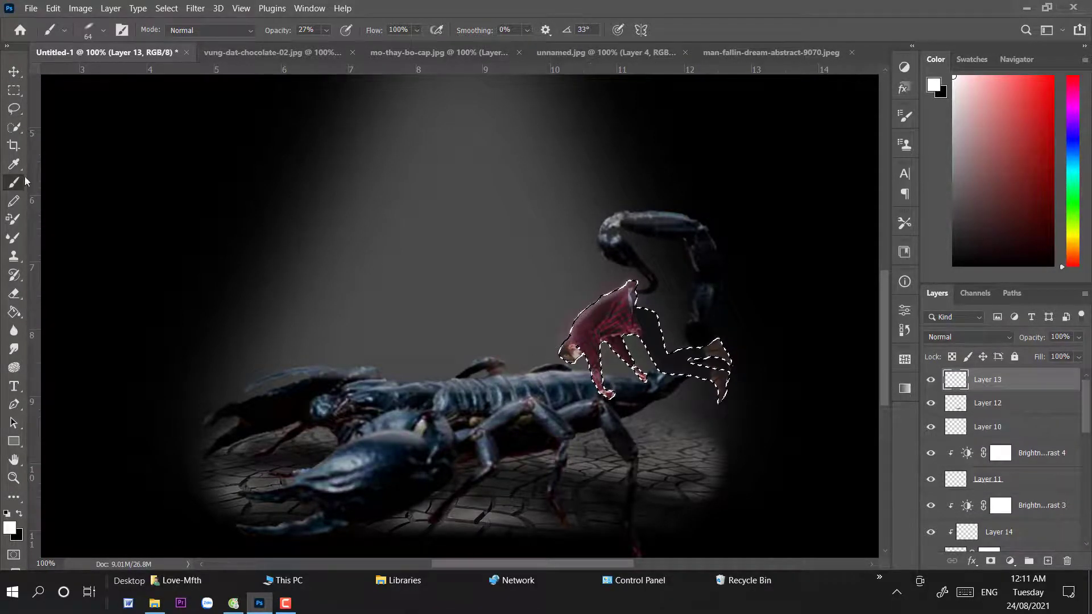
- Clear the selection and set the Eraser to 23% opacity, zooming in on the scorpion's tail
{"action": "key", "text": "v"}
{"action": "key", "text": "ctrl+d"}
{"action": "key", "text": "e"}
{"action": "left_click", "coordinate": [269, 29]}
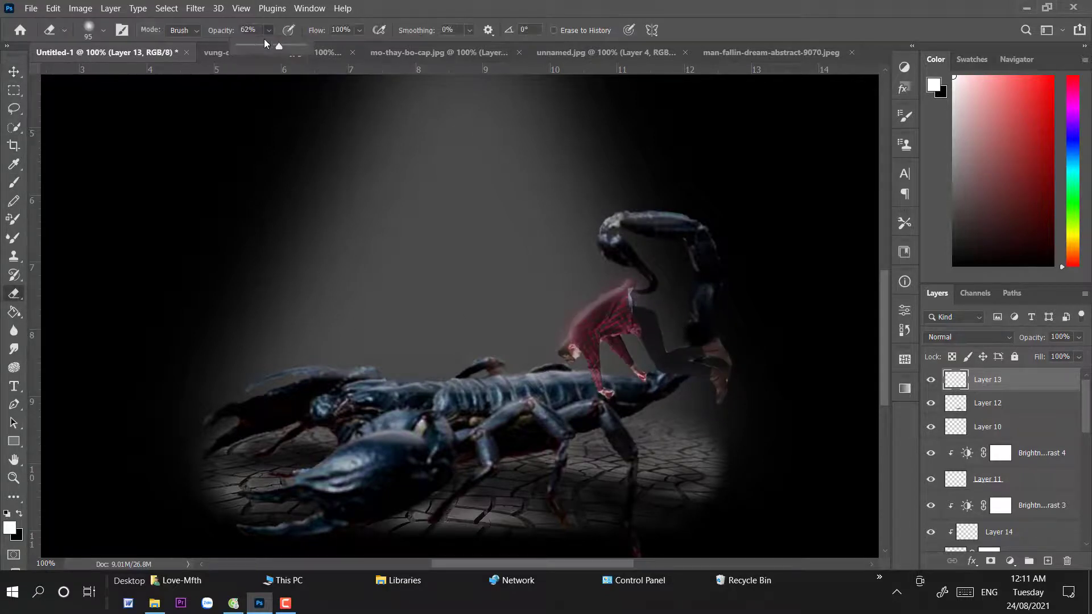
{"action": "left_click_drag", "start_coordinate": [631, 289], "coordinate": [584, 283]}
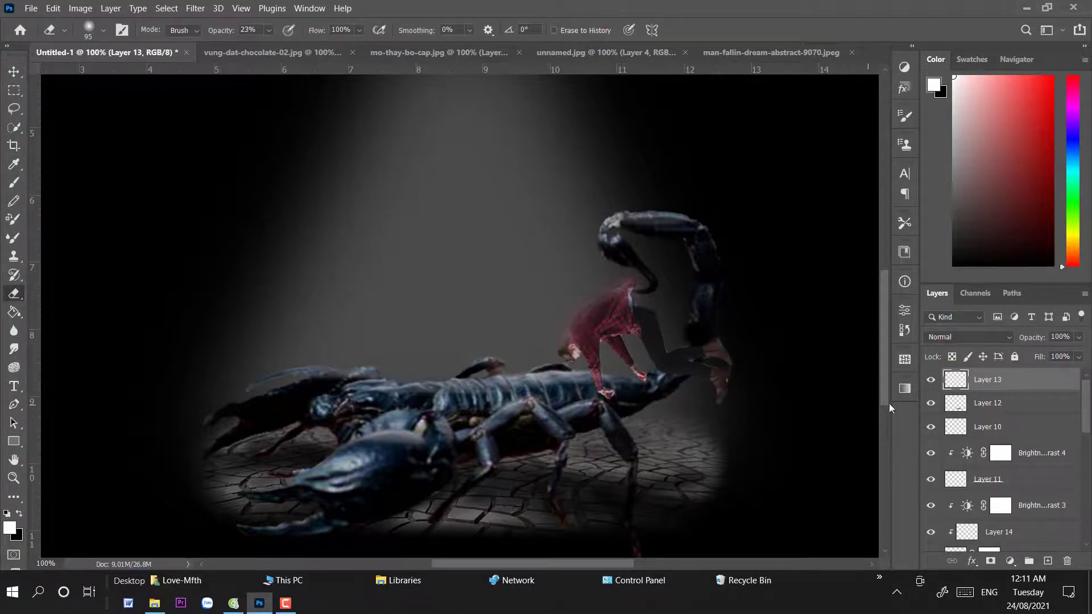
{"action": "left_click", "coordinate": [13, 73]}
{"action": "key", "text": "ctrl+minus"}
{"action": "key", "text": "ctrl+minus"}
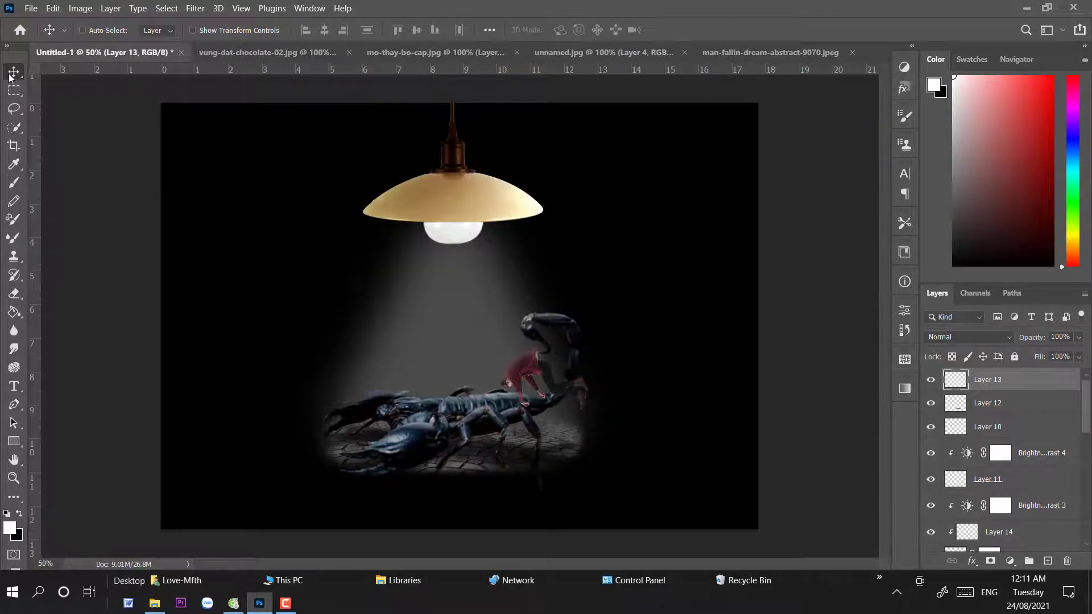
{"action": "key", "text": "ctrl+plus"}
{"action": "key", "text": "ctrl+plus"}
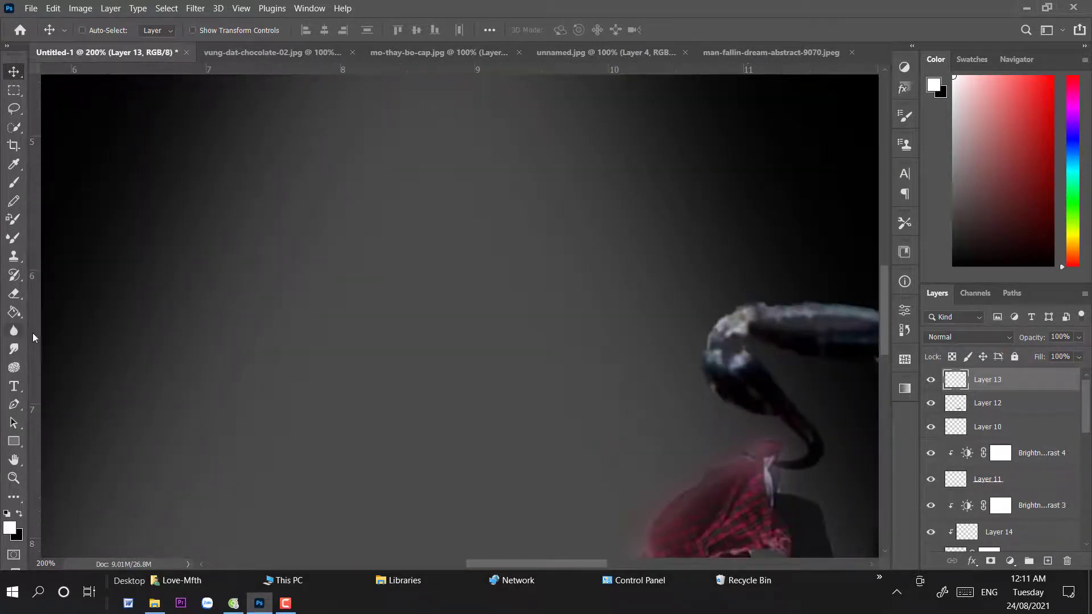
- Check the eraser tip settings, then zoom in close on the man and scorpion
{"action": "key", "text": "e"}
{"action": "right_click", "coordinate": [747, 456]}
{"action": "key", "text": "Escape"}
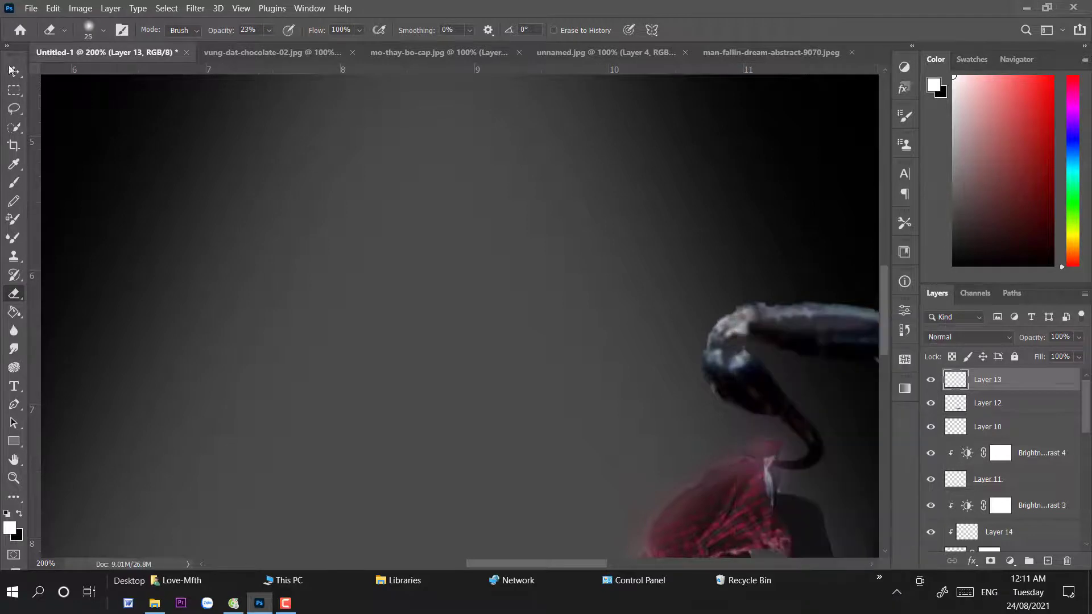
{"action": "left_click", "coordinate": [13, 71]}
{"action": "key", "text": "ctrl+minus"}
{"action": "key", "text": "ctrl+minus"}
{"action": "key", "text": "ctrl+minus"}
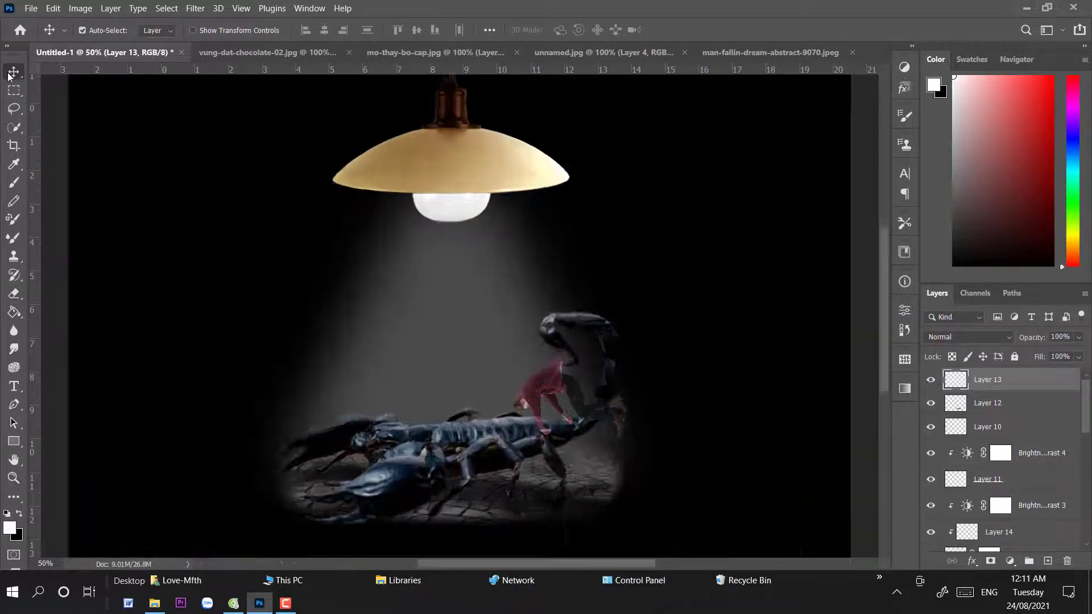
{"action": "key", "text": "ctrl+plus"}
{"action": "key", "text": "ctrl+plus"}
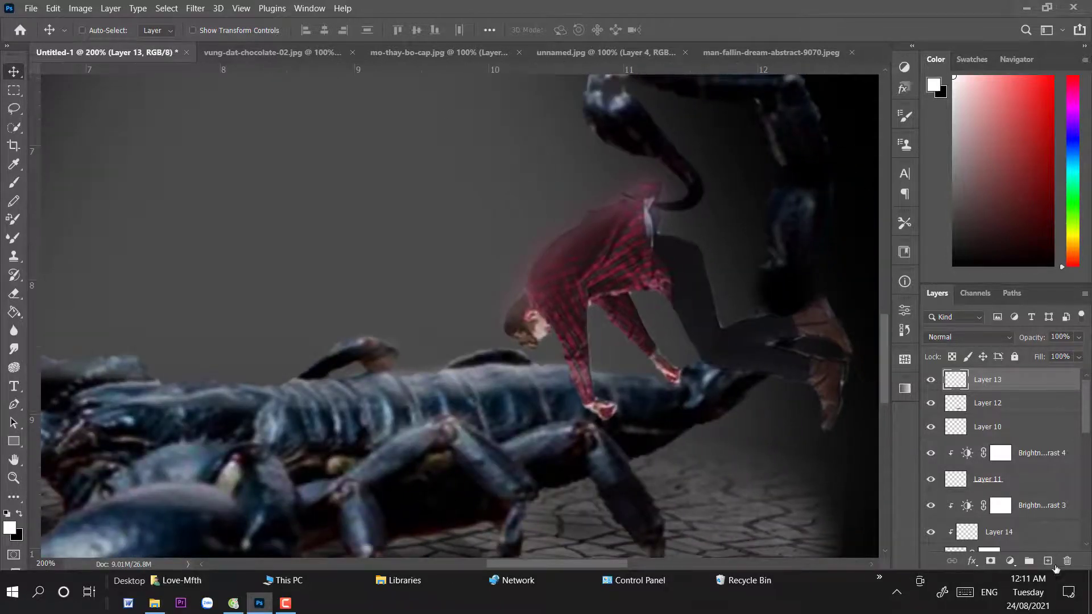
- Add new Layer 15 and set up a flattened, rotated brush tip
{"action": "left_click", "coordinate": [1050, 562]}
{"action": "key", "text": "b"}
{"action": "right_click", "coordinate": [573, 354]}
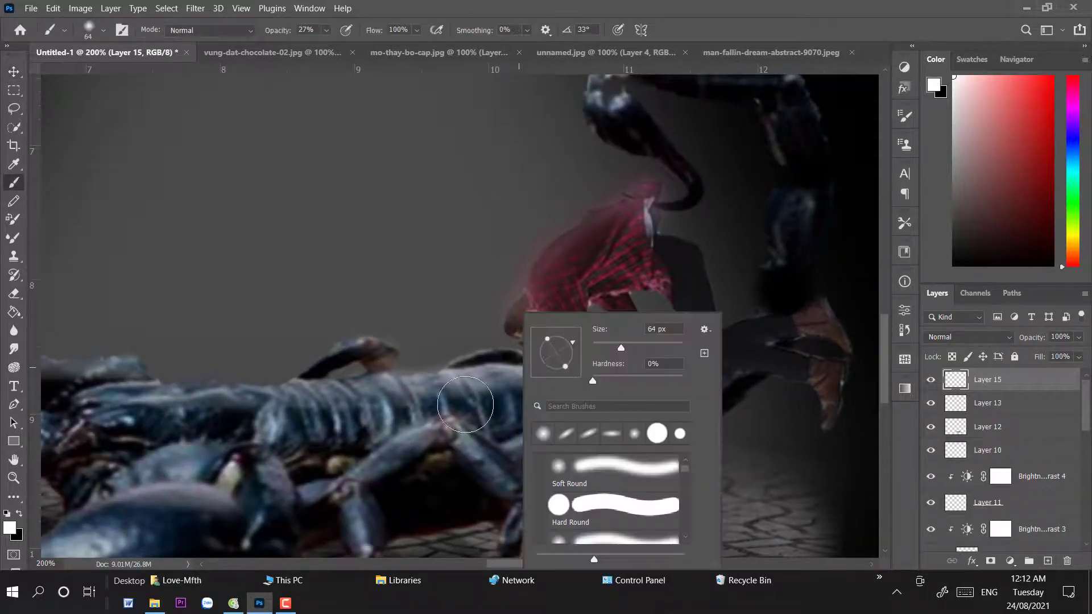
{"action": "mouse_move", "coordinate": [572, 343]}
{"action": "left_mouse_down"}
{"action": "mouse_move", "coordinate": [570, 354]}
{"action": "mouse_move", "coordinate": [549, 354]}
{"action": "left_mouse_up"}
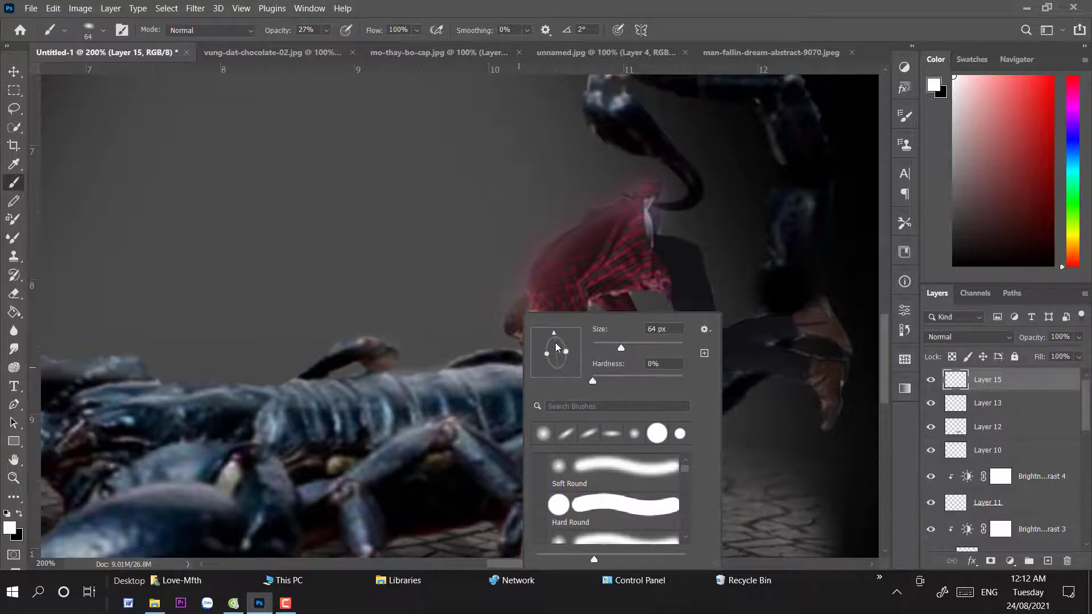
{"action": "key", "text": "Return"}
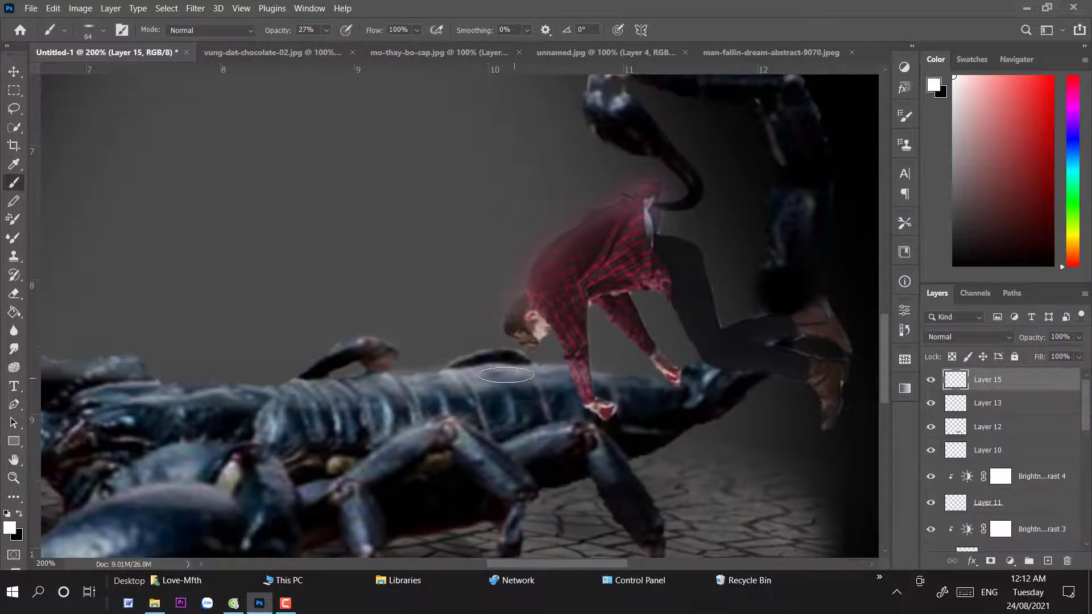
- Brush soft black shadow over the man's shirt and hand, then view the whole image
{"action": "left_click", "coordinate": [19, 515]}
{"action": "right_click", "coordinate": [572, 353]}
{"action": "key", "text": "Return"}
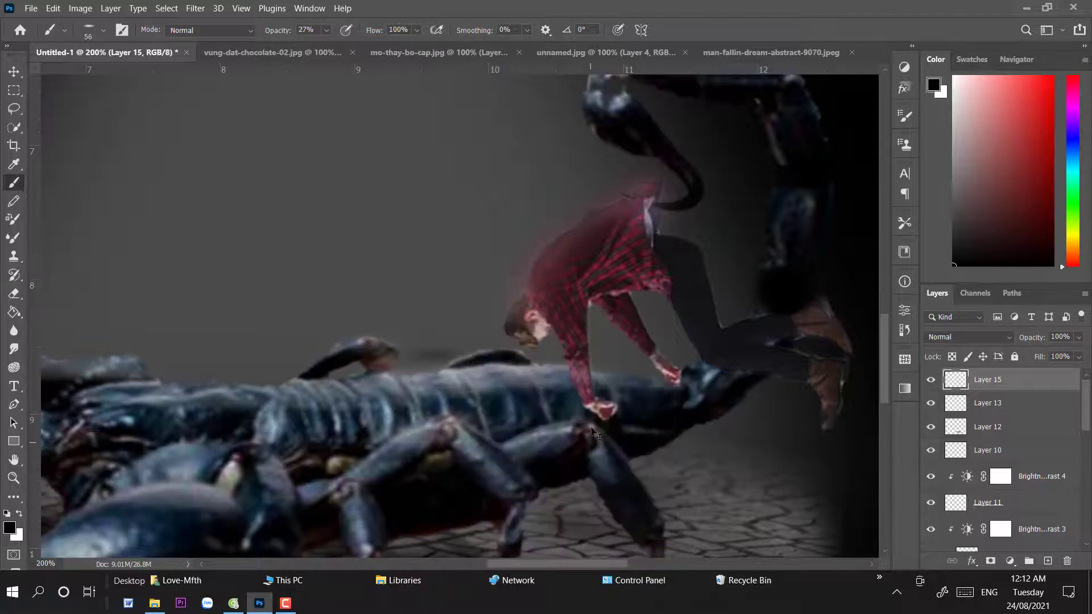
{"action": "mouse_move", "coordinate": [601, 401]}
{"action": "left_mouse_down"}
{"action": "mouse_move", "coordinate": [592, 415]}
{"action": "mouse_move", "coordinate": [603, 407]}
{"action": "left_mouse_up"}
{"action": "left_click", "coordinate": [12, 70]}
{"action": "key", "text": "ctrl+0"}
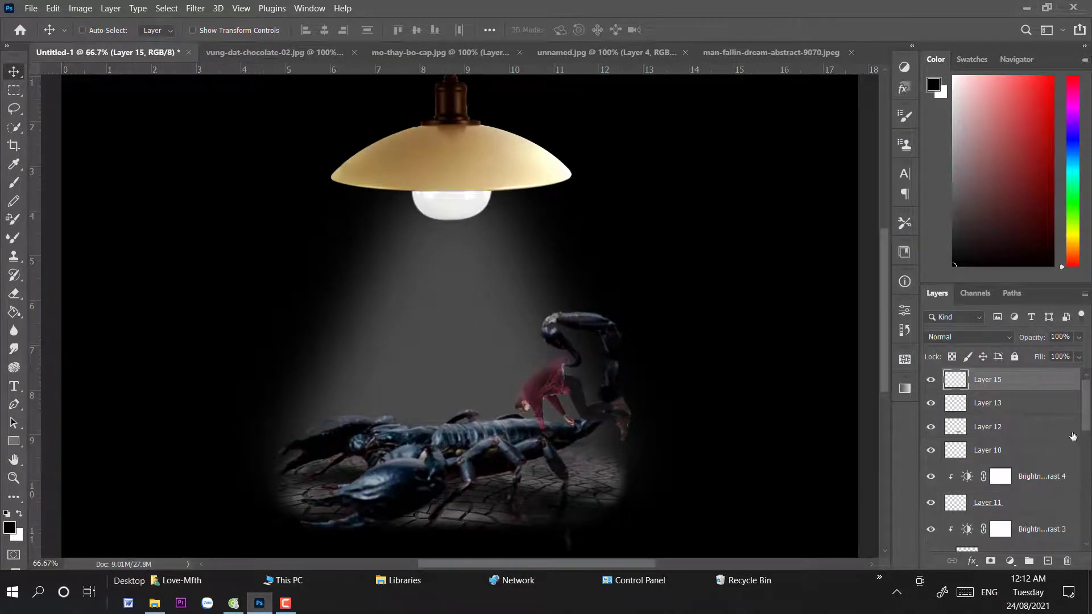
- Free-transform Layer 3 taller and wider on both sides
{"action": "scroll", "coordinate": [1051, 508], "scroll_direction": "down", "scroll_amount": 5}
{"action": "left_click", "coordinate": [1006, 490]}
{"action": "key", "text": "ctrl+t"}
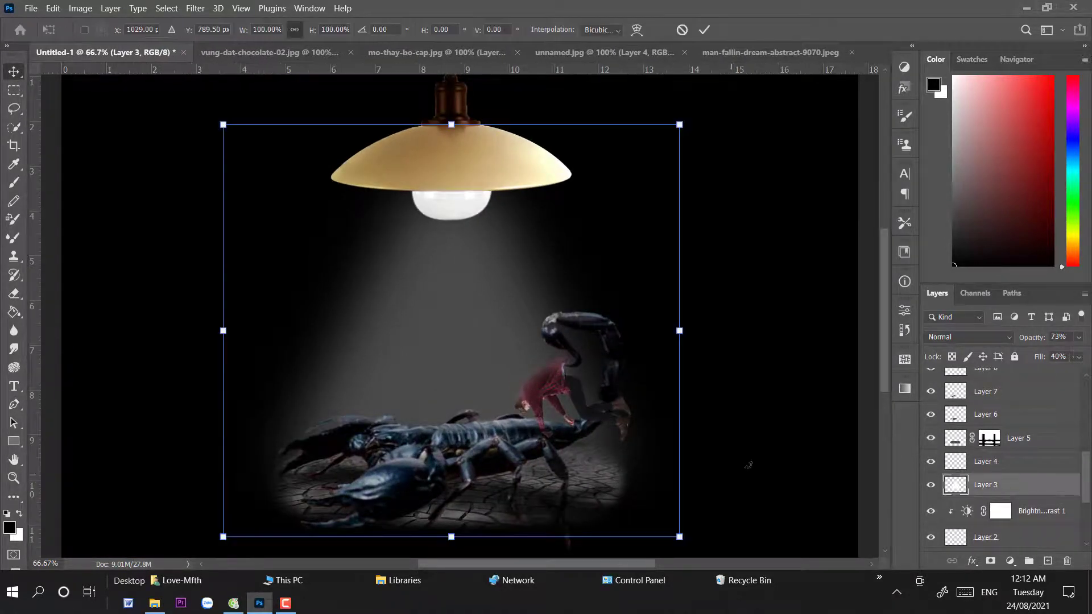
{"action": "mouse_move", "coordinate": [431, 542]}
{"action": "left_mouse_down"}
{"action": "mouse_move", "coordinate": [431, 426]}
{"action": "mouse_move", "coordinate": [440, 460]}
{"action": "left_mouse_up"}
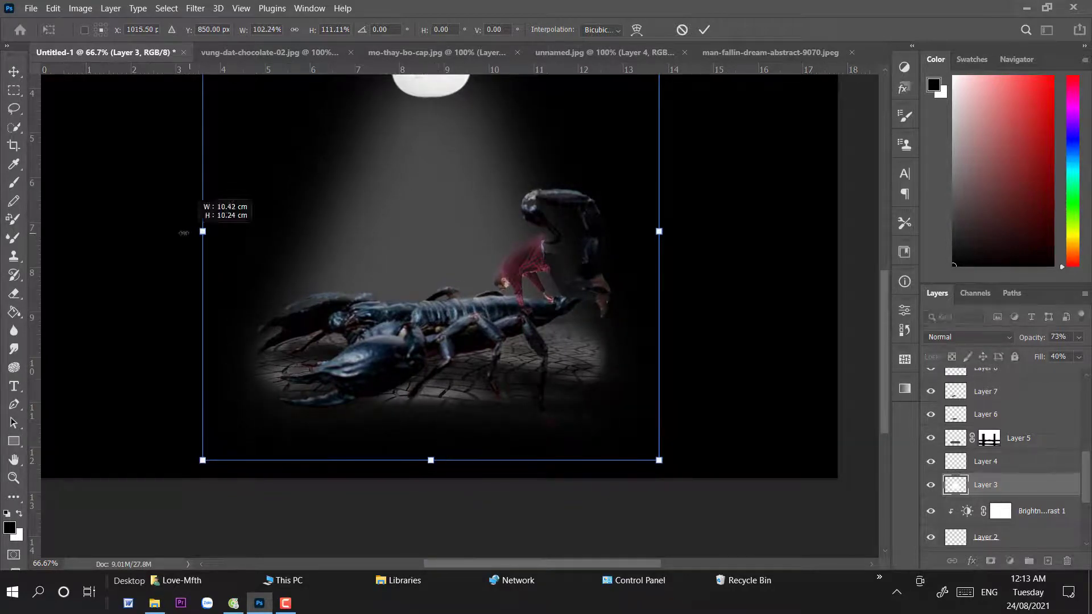
{"action": "left_click_drag", "start_coordinate": [203, 235], "coordinate": [182, 231]}
{"action": "left_click_drag", "start_coordinate": [659, 235], "coordinate": [695, 231]}
{"action": "left_click_drag", "start_coordinate": [182, 232], "coordinate": [160, 228]}
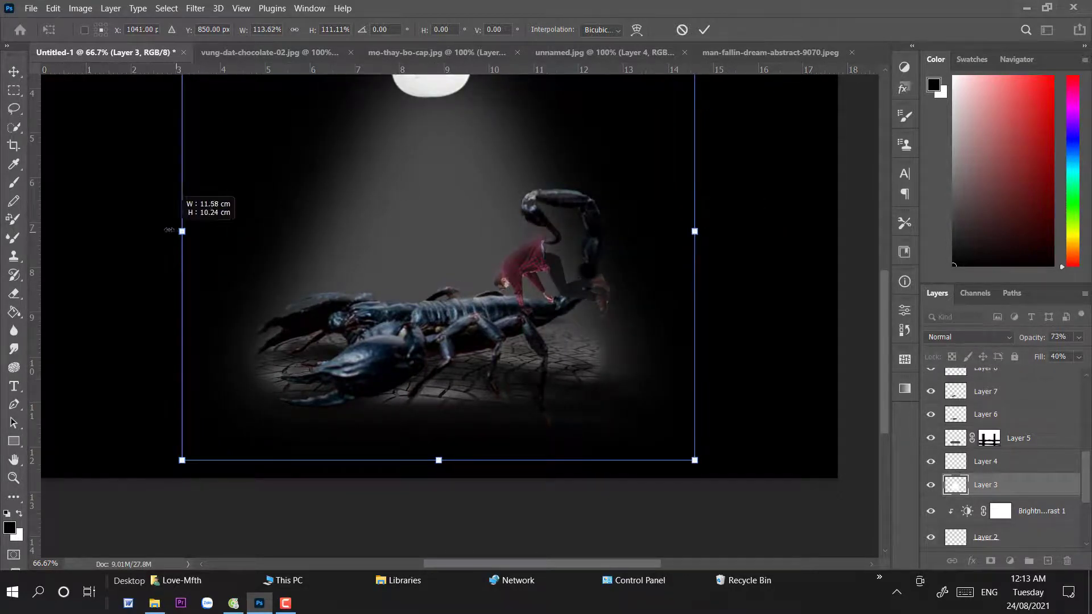
{"action": "key", "text": "Return"}
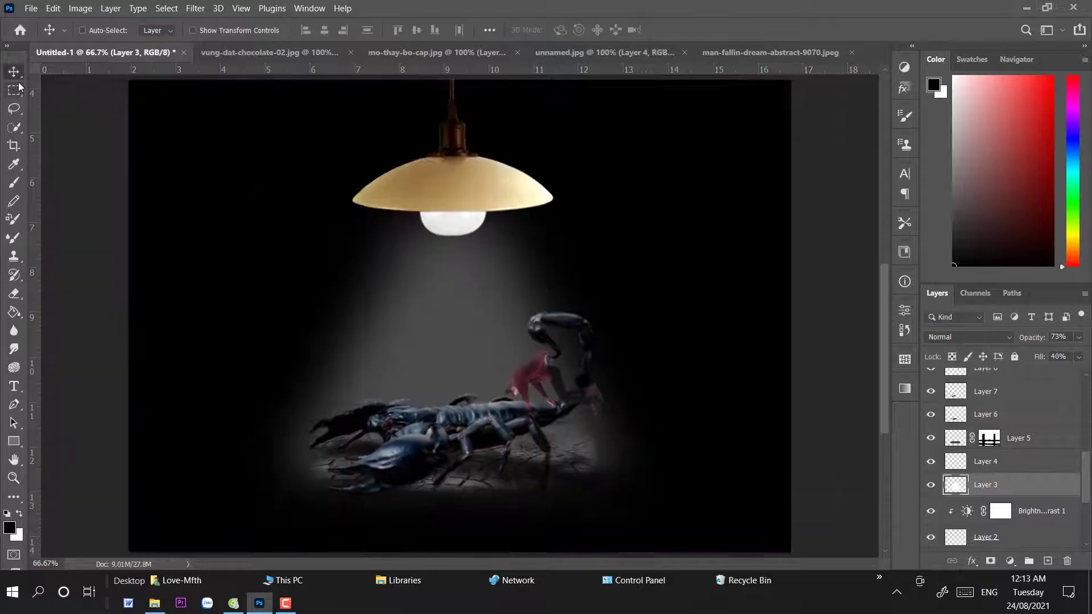
- Stretch the cracked-ground Layer 5 wider to about 107%
{"action": "key", "text": "ctrl+minus"}
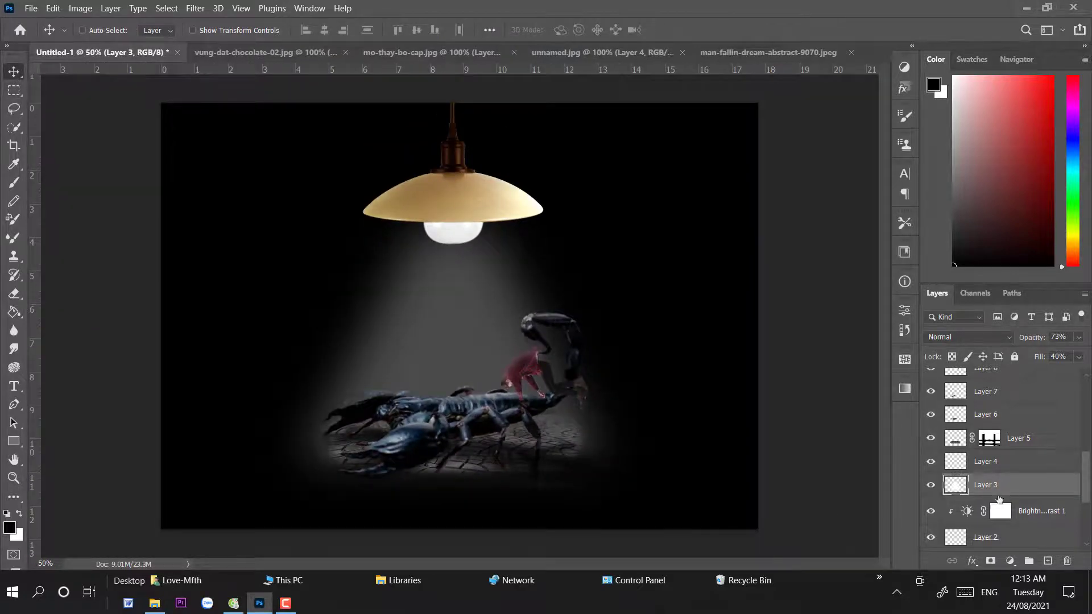
{"action": "left_click", "coordinate": [1001, 438]}
{"action": "key", "text": "ctrl+t"}
{"action": "left_click_drag", "start_coordinate": [308, 439], "coordinate": [291, 439]}
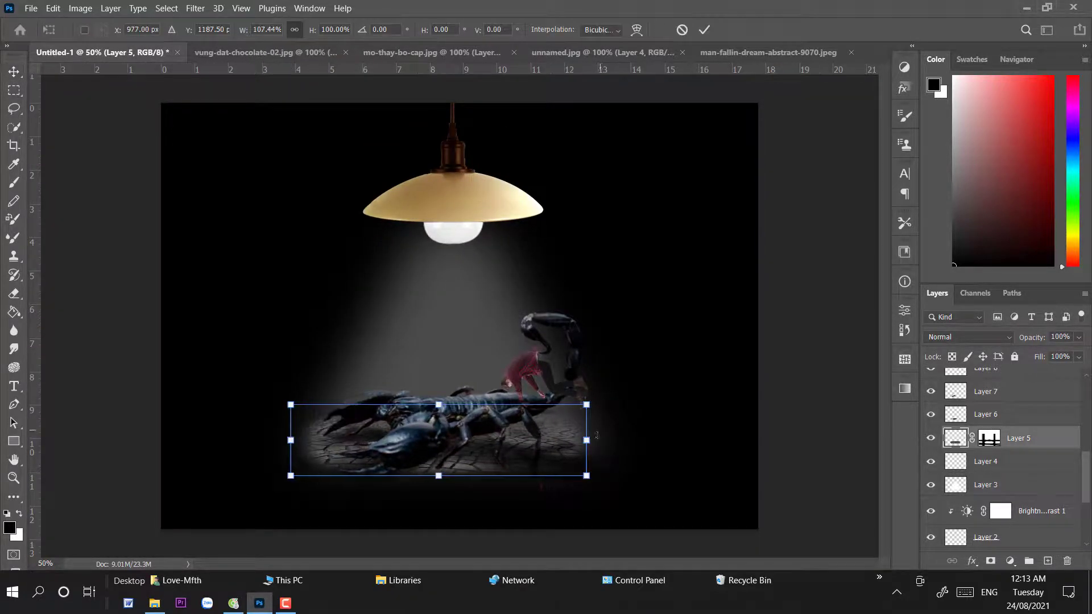
{"action": "left_click_drag", "start_coordinate": [596, 435], "coordinate": [609, 437]}
{"action": "key", "text": "Return"}
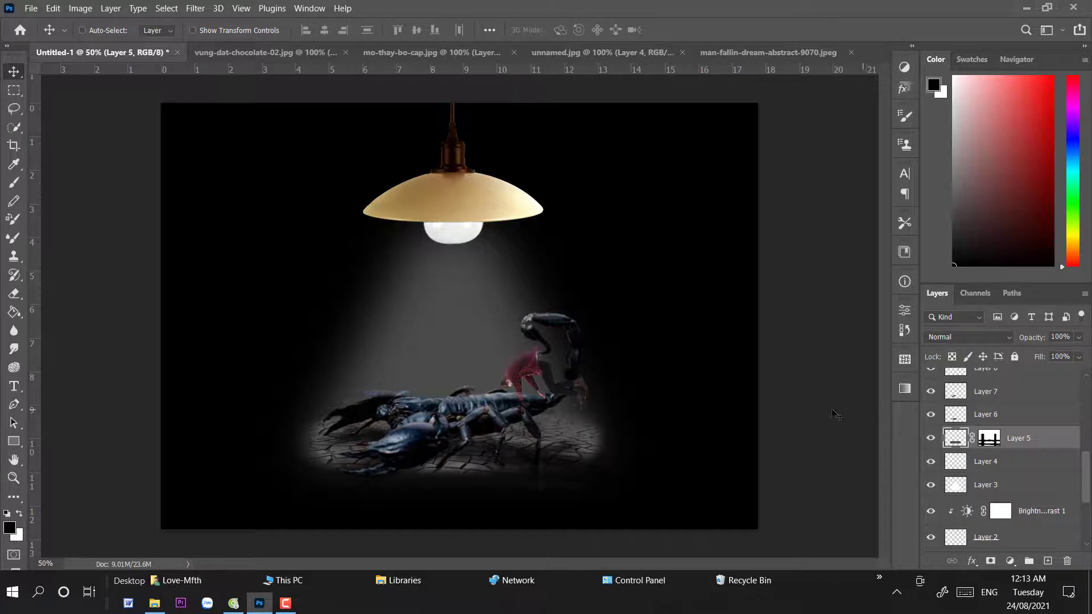
- Select the man's Layer 9 and make Layer 11 visible again
{"action": "scroll", "coordinate": [1002, 455], "scroll_direction": "up", "scroll_amount": 5}
{"action": "left_click", "coordinate": [944, 438]}
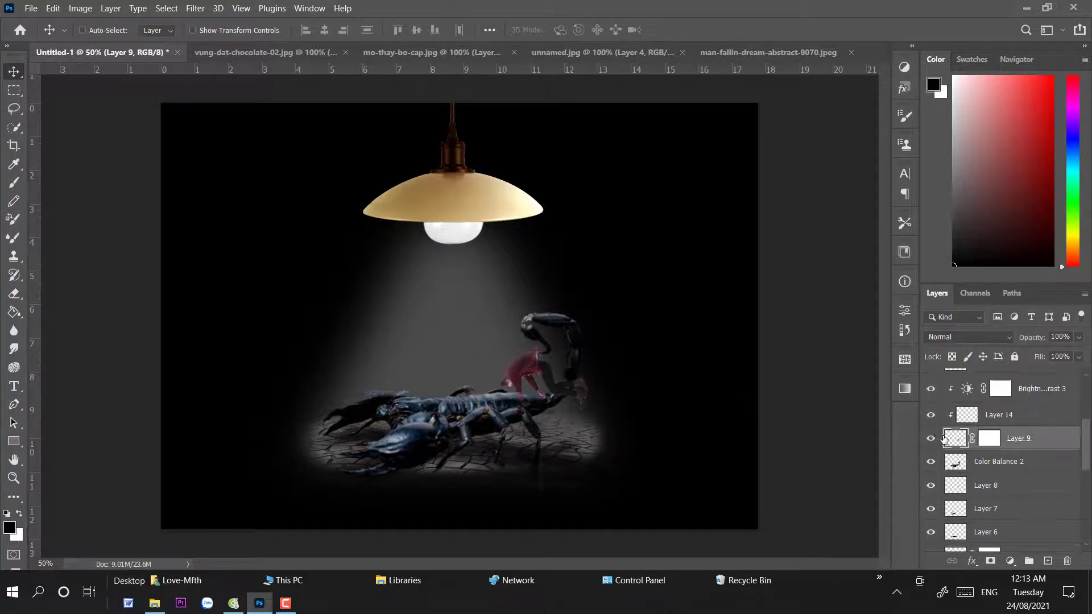
{"action": "scroll", "coordinate": [963, 417], "scroll_direction": "up", "scroll_amount": 1}
{"action": "left_click", "coordinate": [931, 386]}
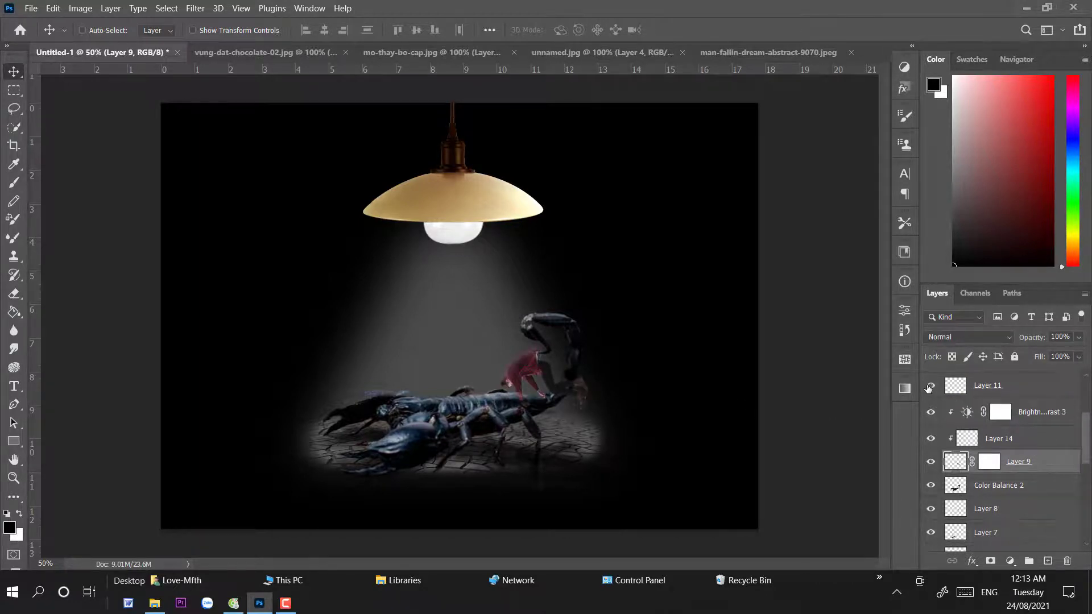
{"action": "left_click", "coordinate": [1010, 561]}
- Add a Brightness/Contrast adjustment above Layer 9 with Brightness -17 and Contrast 34
{"action": "left_click", "coordinate": [1026, 370]}
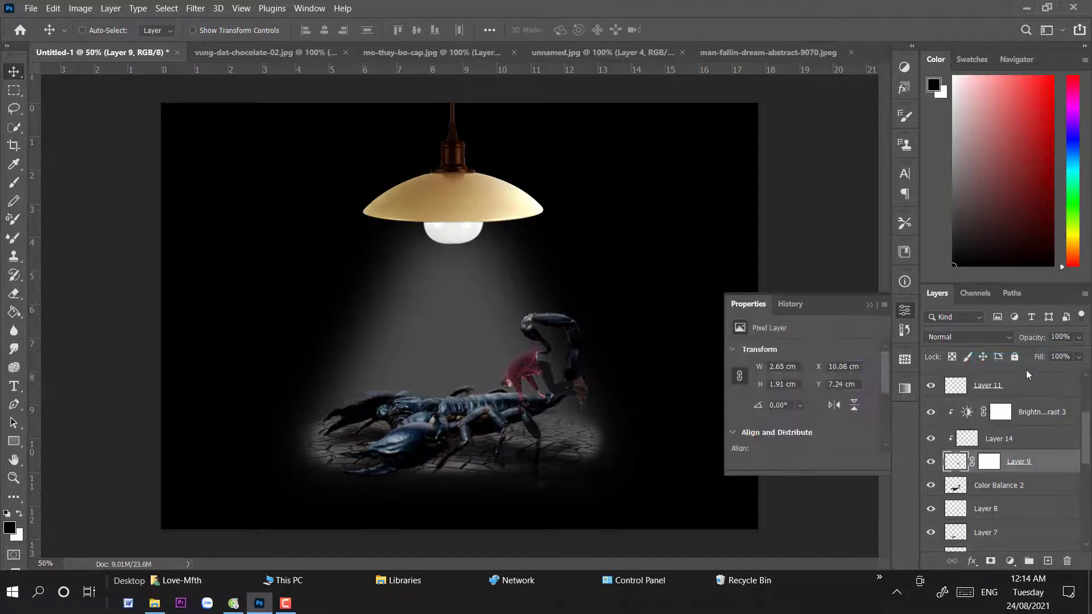
{"action": "mouse_move", "coordinate": [803, 387]}
{"action": "left_mouse_down"}
{"action": "mouse_move", "coordinate": [820, 385]}
{"action": "mouse_move", "coordinate": [794, 390]}
{"action": "left_mouse_up"}
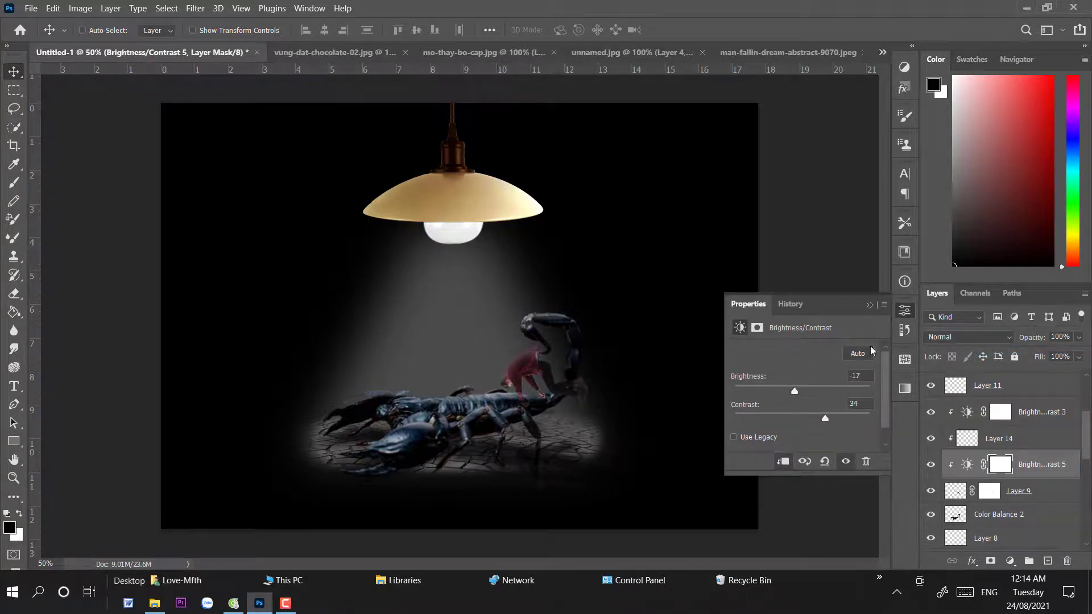
{"action": "left_click", "coordinate": [905, 310]}
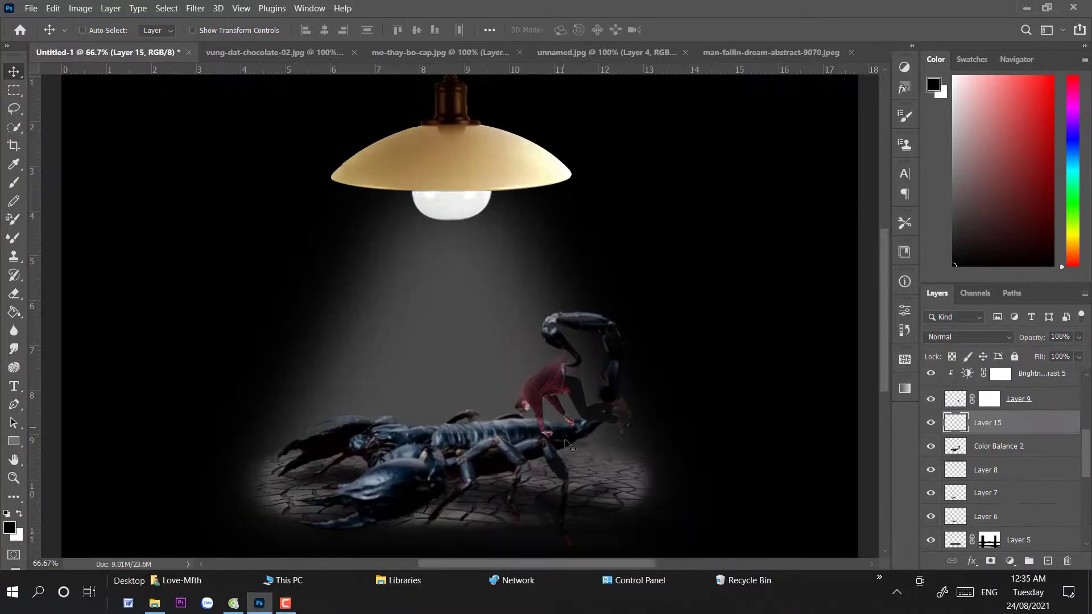
- Lasso the scorpion's curled tail on Color Balance 2, copy it to a new layer, and shift it up-left
{"action": "left_click", "coordinate": [996, 449]}
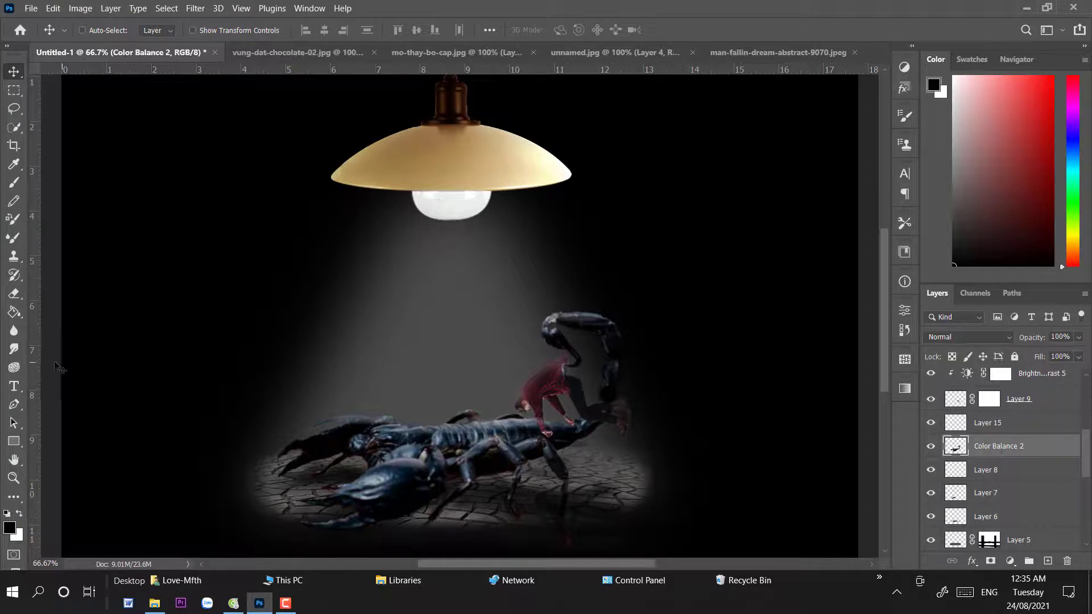
{"action": "key", "text": "l"}
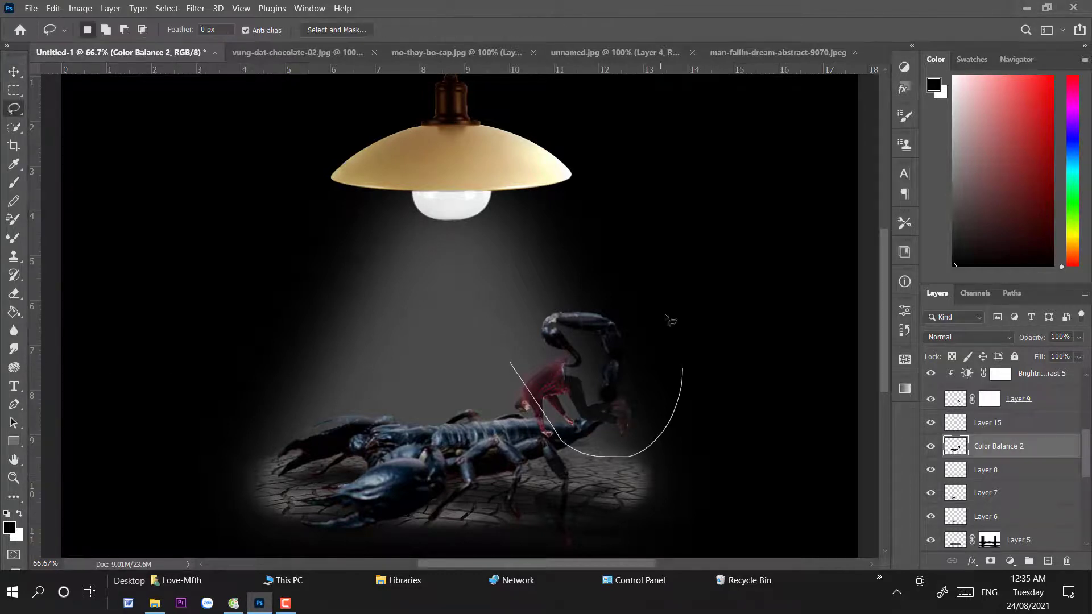
{"action": "left_click_drag", "start_coordinate": [672, 321], "coordinate": [512, 359]}
{"action": "key", "text": "v"}
{"action": "key", "text": "ctrl+j"}
{"action": "left_click_drag", "start_coordinate": [587, 332], "coordinate": [522, 304]}
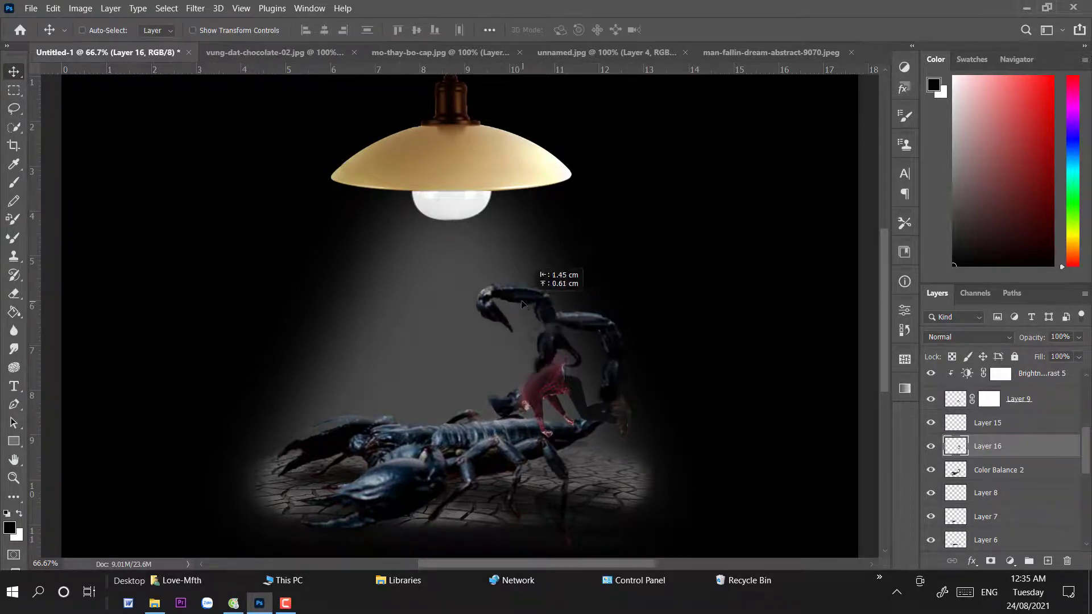
- Rotate the tail copy about -75°, warp its top edge upward, and nudge it into place
{"action": "key", "text": "ctrl+t"}
{"action": "left_click_drag", "start_coordinate": [580, 225], "coordinate": [411, 232]}
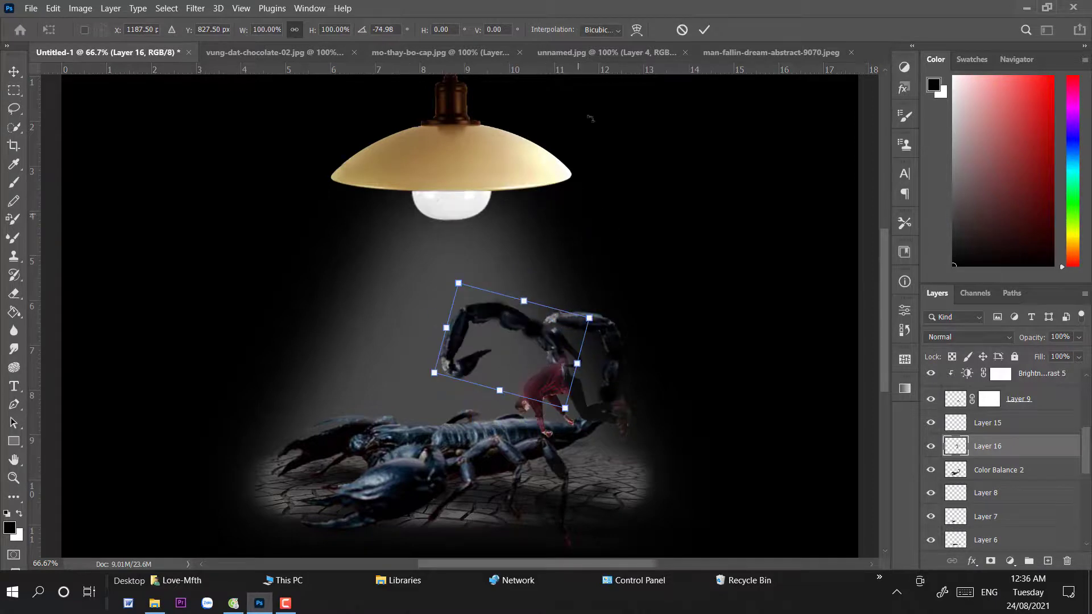
{"action": "left_click", "coordinate": [637, 30]}
{"action": "mouse_move", "coordinate": [548, 305]}
{"action": "left_mouse_down"}
{"action": "mouse_move", "coordinate": [554, 284]}
{"action": "mouse_move", "coordinate": [511, 278]}
{"action": "mouse_move", "coordinate": [599, 297]}
{"action": "left_mouse_up"}
{"action": "key", "text": "Return"}
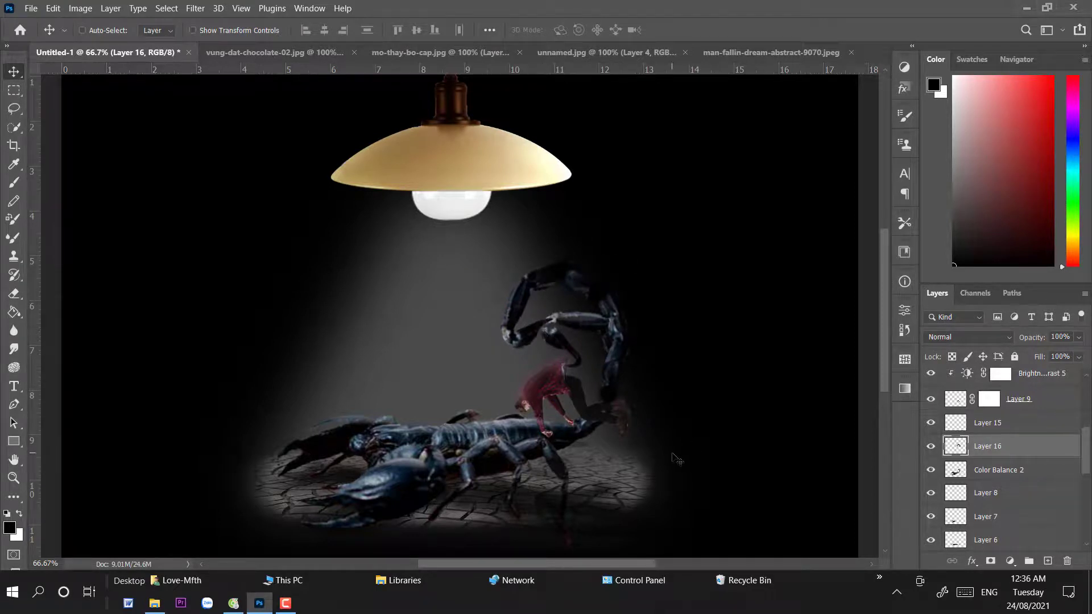
{"action": "left_click_drag", "start_coordinate": [558, 391], "coordinate": [561, 392]}
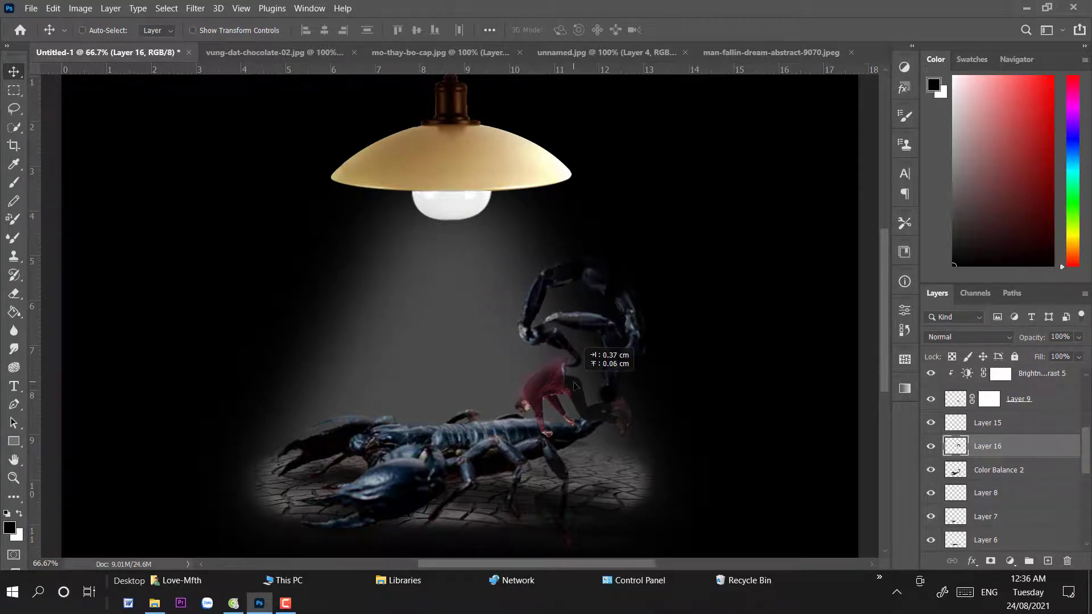
- Re-transform the tail copy, rotating it back to about -9° and moving it right and down
{"action": "key", "text": "ctrl+t"}
{"action": "left_click_drag", "start_coordinate": [647, 233], "coordinate": [603, 205]}
{"action": "mouse_move", "coordinate": [588, 286]}
{"action": "left_mouse_down"}
{"action": "mouse_move", "coordinate": [591, 303]}
{"action": "mouse_move", "coordinate": [584, 294]}
{"action": "left_mouse_up"}
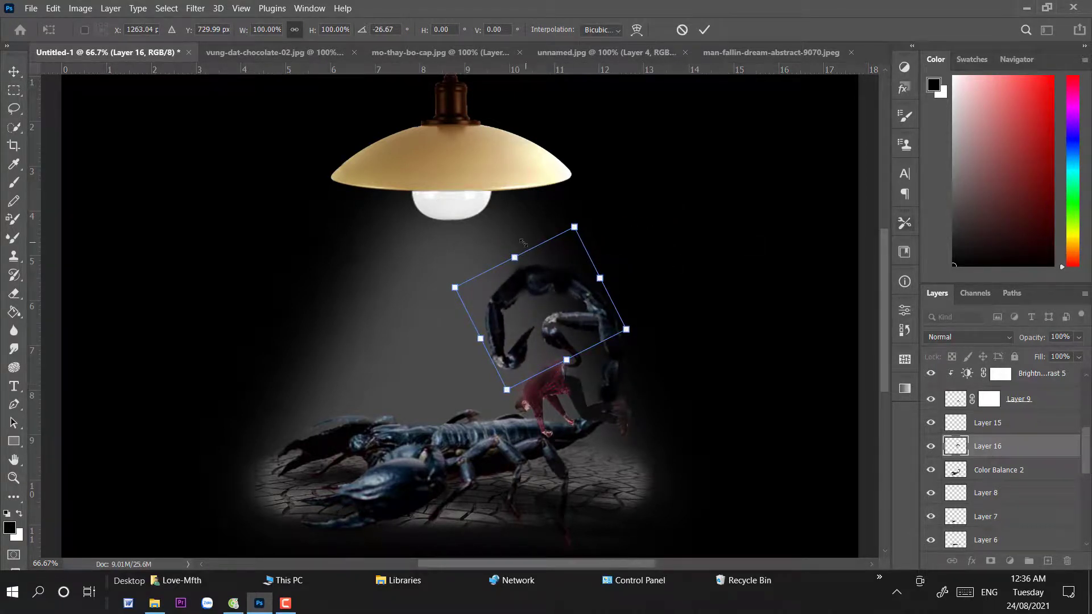
{"action": "left_click_drag", "start_coordinate": [522, 243], "coordinate": [631, 228]}
{"action": "left_click_drag", "start_coordinate": [585, 283], "coordinate": [596, 293]}
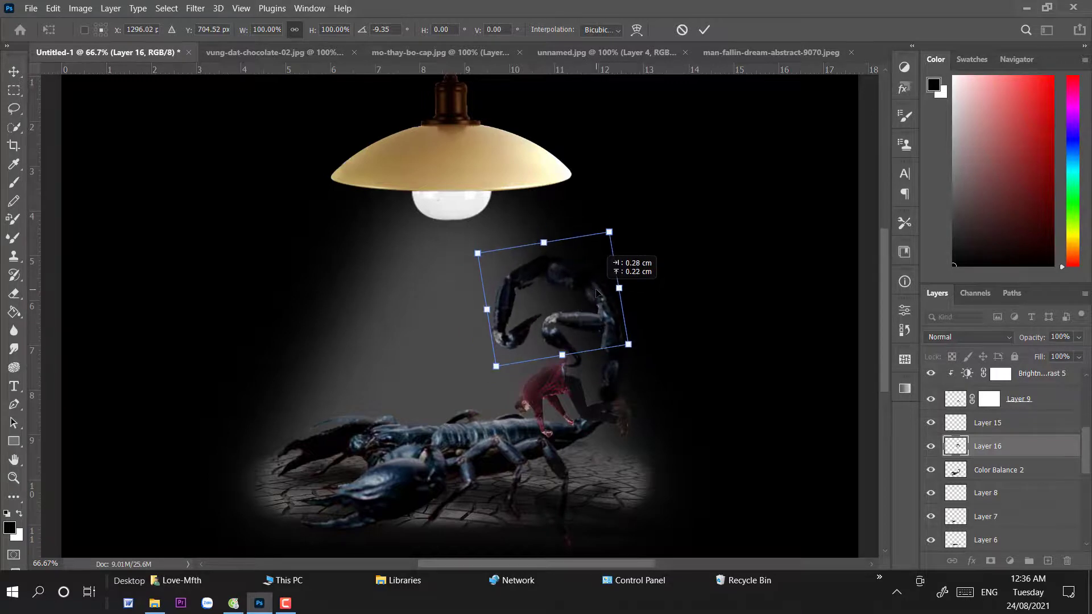
{"action": "key", "text": "Return"}
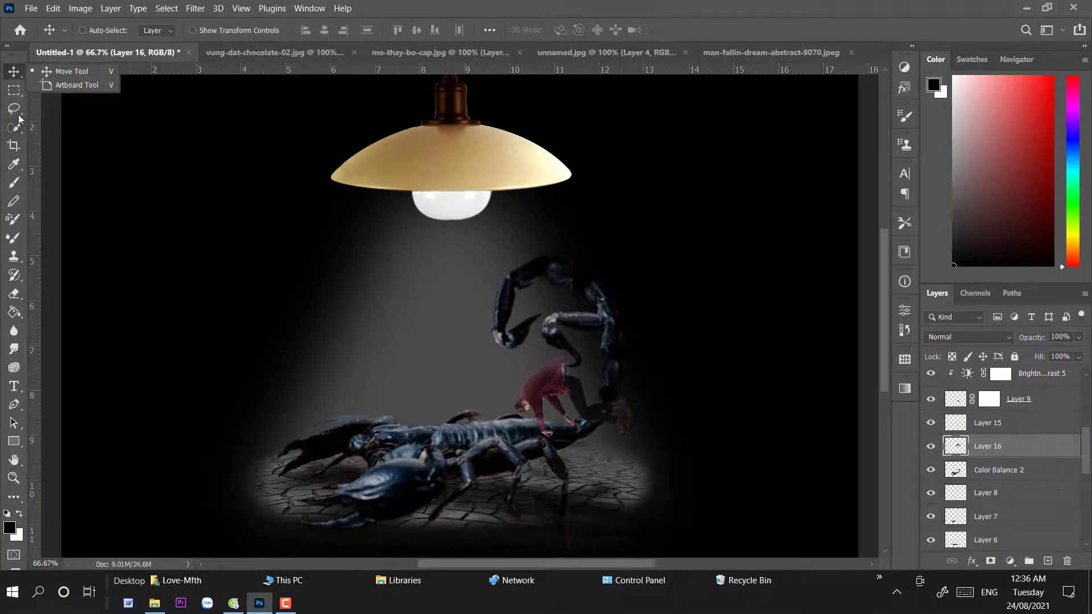
- Copy another lassoed tail piece to a new layer, rotate and move it, and flip it horizontally
{"action": "left_click", "coordinate": [17, 115]}
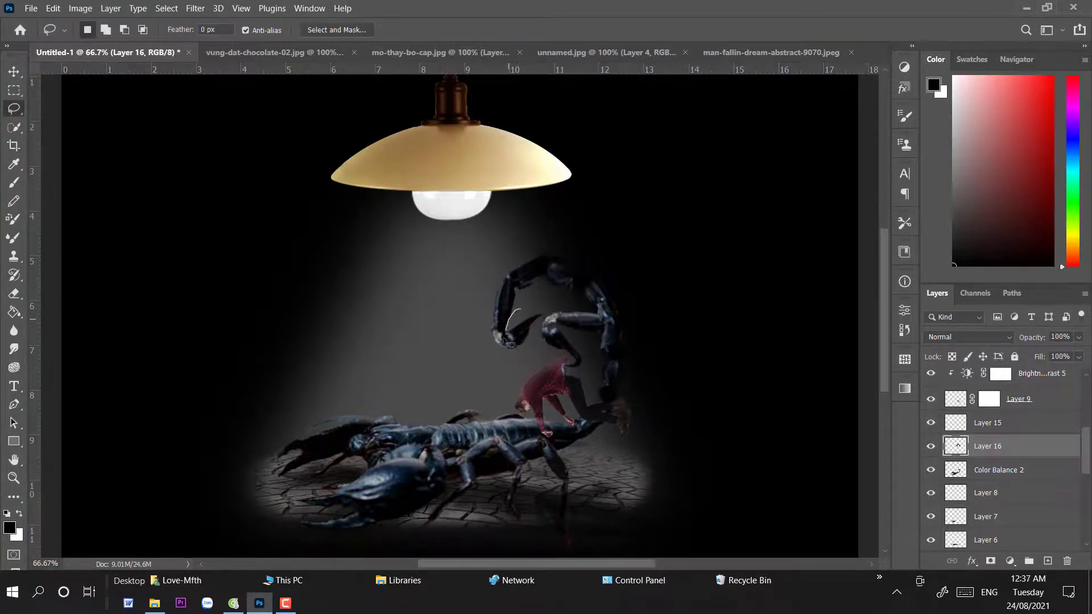
{"action": "key", "text": "ctrl+j"}
{"action": "key", "text": "ctrl+t"}
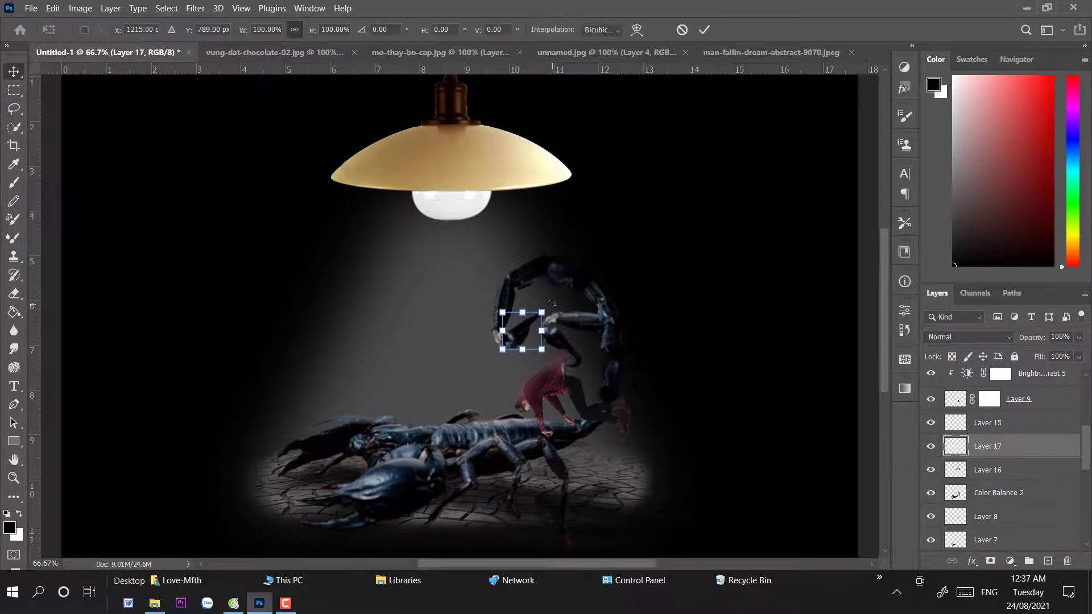
{"action": "left_click_drag", "start_coordinate": [586, 287], "coordinate": [594, 353]}
{"action": "mouse_move", "coordinate": [524, 336]}
{"action": "left_mouse_down"}
{"action": "mouse_move", "coordinate": [517, 327]}
{"action": "mouse_move", "coordinate": [508, 358]}
{"action": "mouse_move", "coordinate": [505, 345]}
{"action": "left_mouse_up"}
{"action": "right_click", "coordinate": [518, 328]}
{"action": "left_click", "coordinate": [555, 307]}
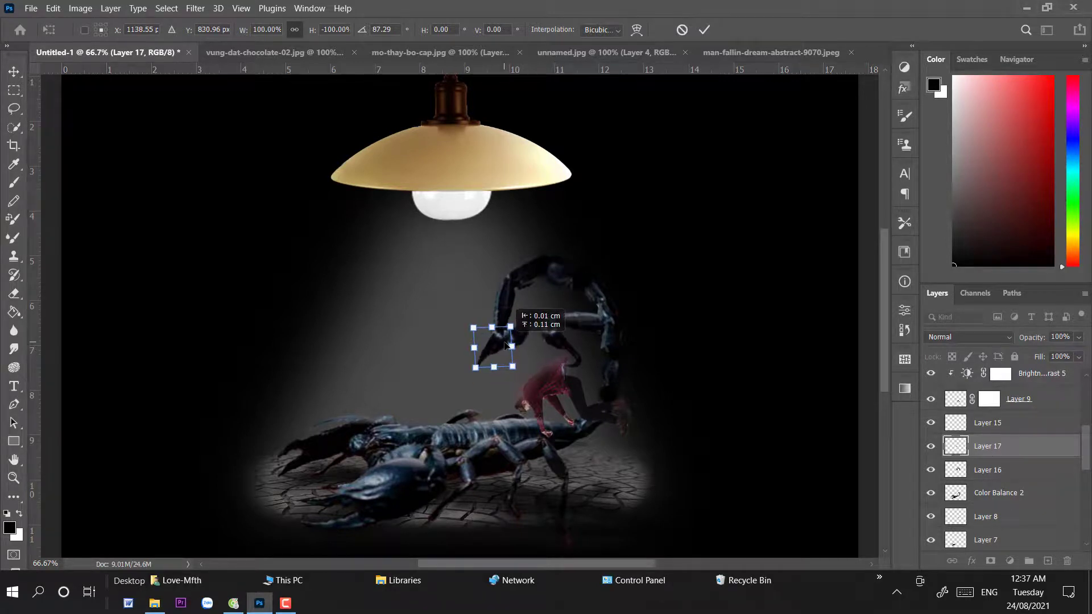
- Flip the piece back and warp the tail pincer into a better shape
{"action": "right_click", "coordinate": [504, 345]}
{"action": "left_click", "coordinate": [535, 320]}
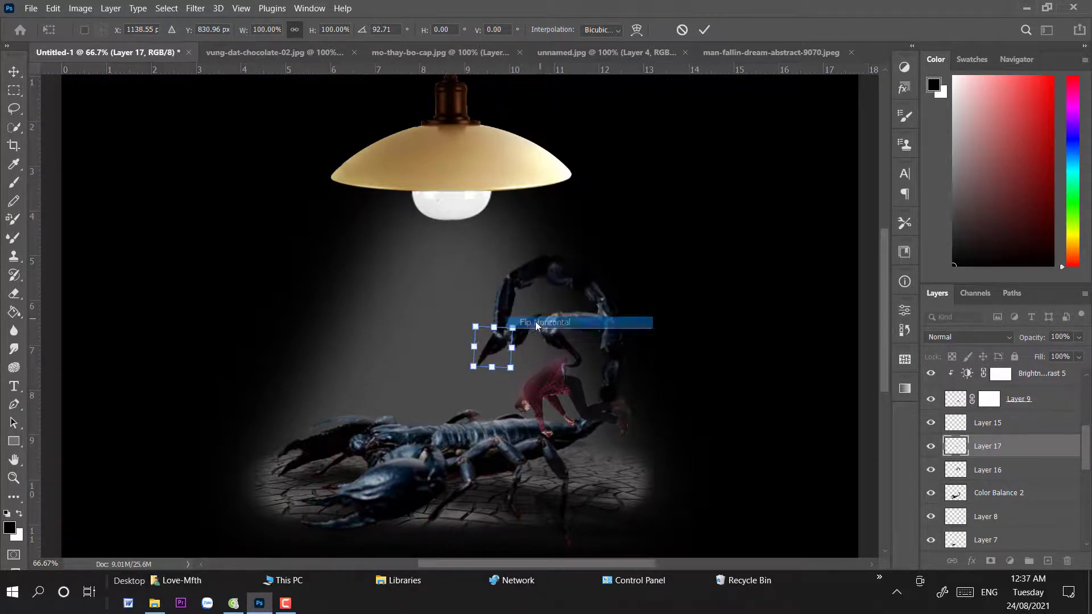
{"action": "left_click", "coordinate": [636, 30]}
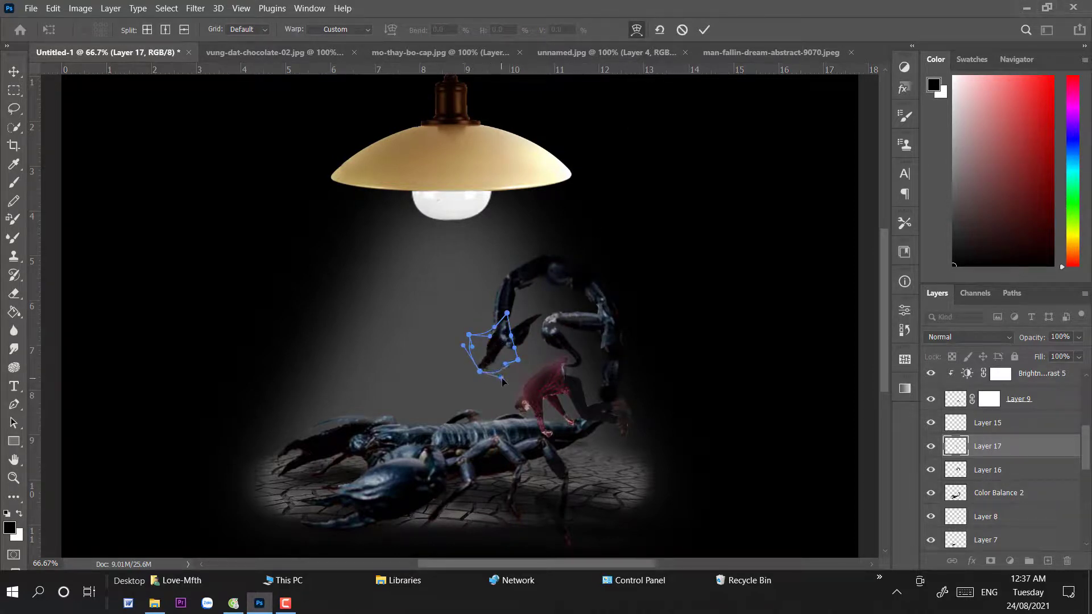
{"action": "mouse_move", "coordinate": [502, 378]}
{"action": "left_mouse_down"}
{"action": "mouse_move", "coordinate": [512, 341]}
{"action": "mouse_move", "coordinate": [529, 340]}
{"action": "left_mouse_up"}
{"action": "key", "text": "Return"}
- Set a 149 px Eraser on Layer 16 and Color Balance 2, then lasso around the tail
{"action": "key", "text": "e"}
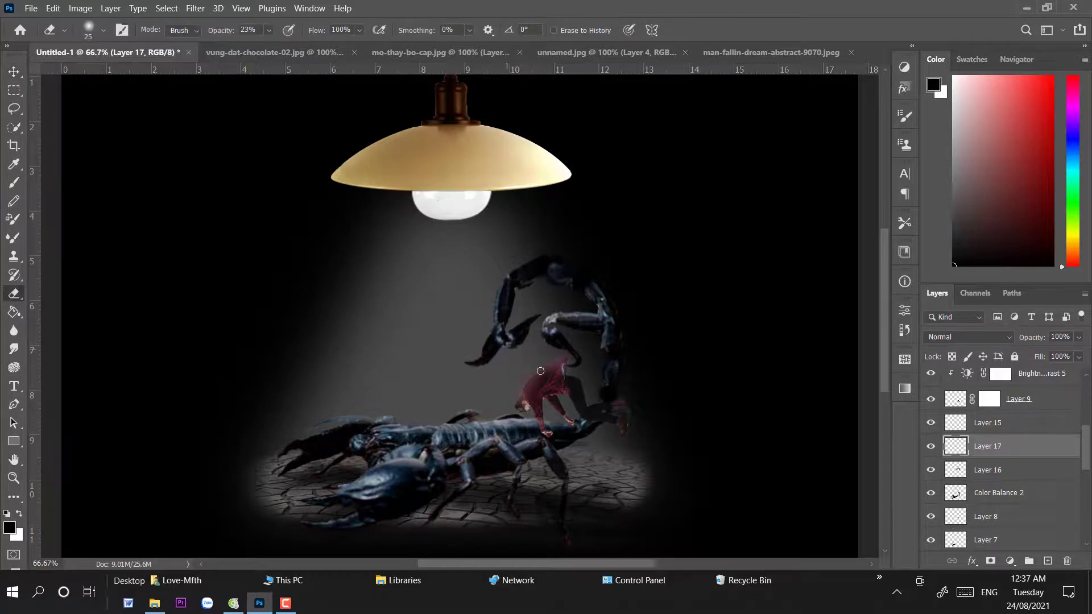
{"action": "left_click", "coordinate": [1041, 464]}
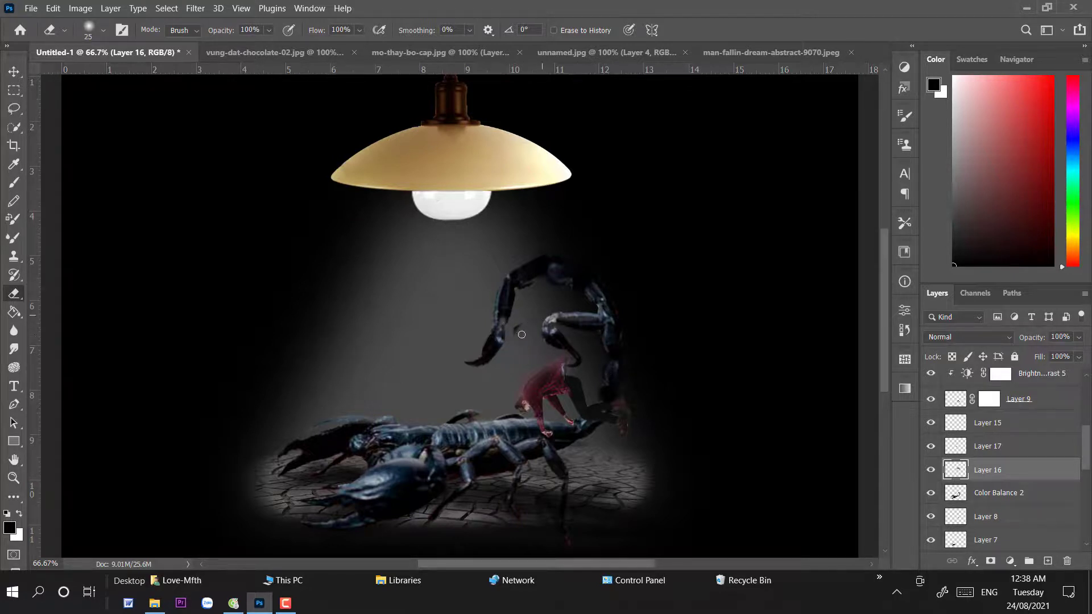
{"action": "right_click", "coordinate": [561, 313]}
{"action": "key", "text": "alt+bracketleft"}
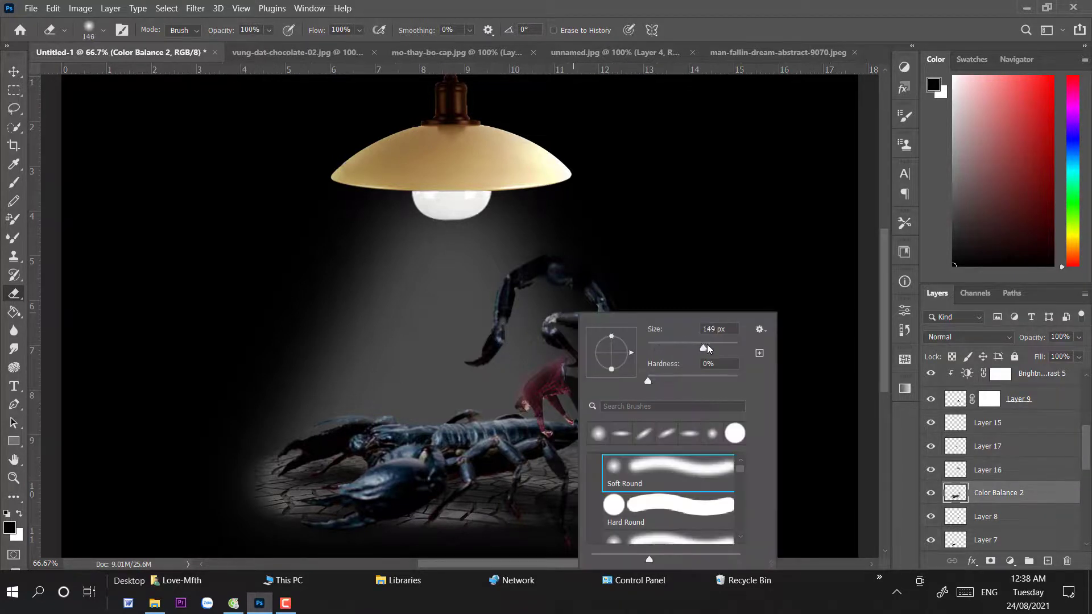
{"action": "key", "text": "Return"}
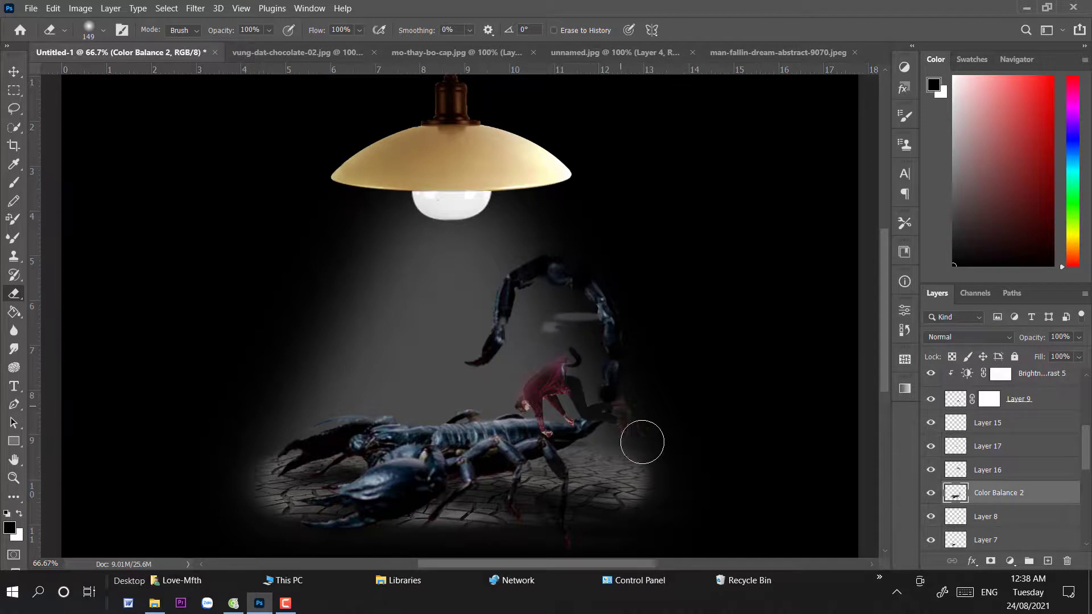
{"action": "left_click", "coordinate": [931, 493]}
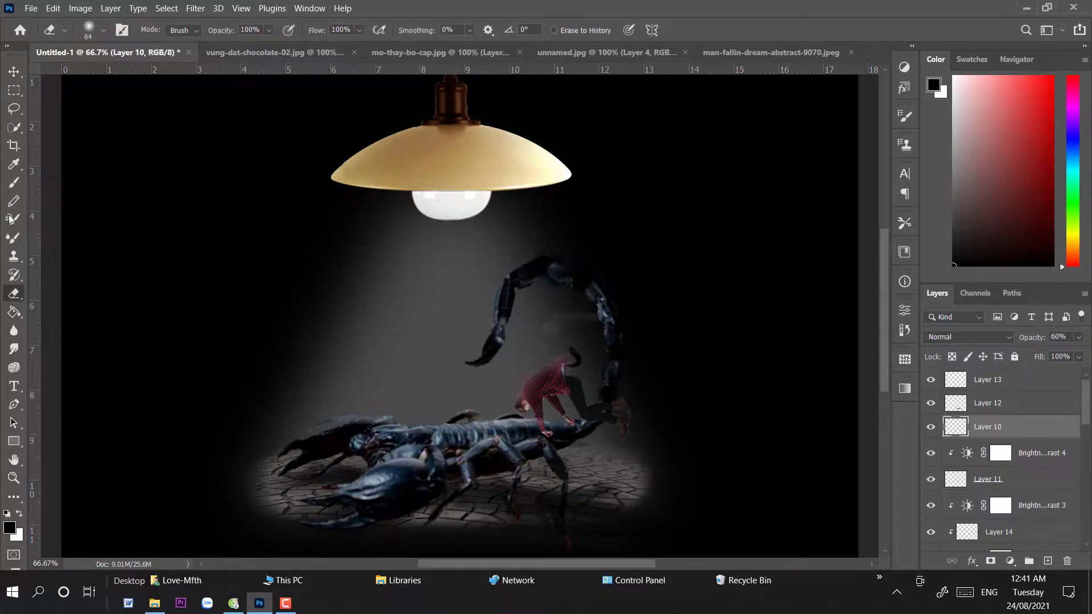
{"action": "left_click", "coordinate": [13, 108]}
{"action": "left_click_drag", "start_coordinate": [595, 279], "coordinate": [604, 286]}
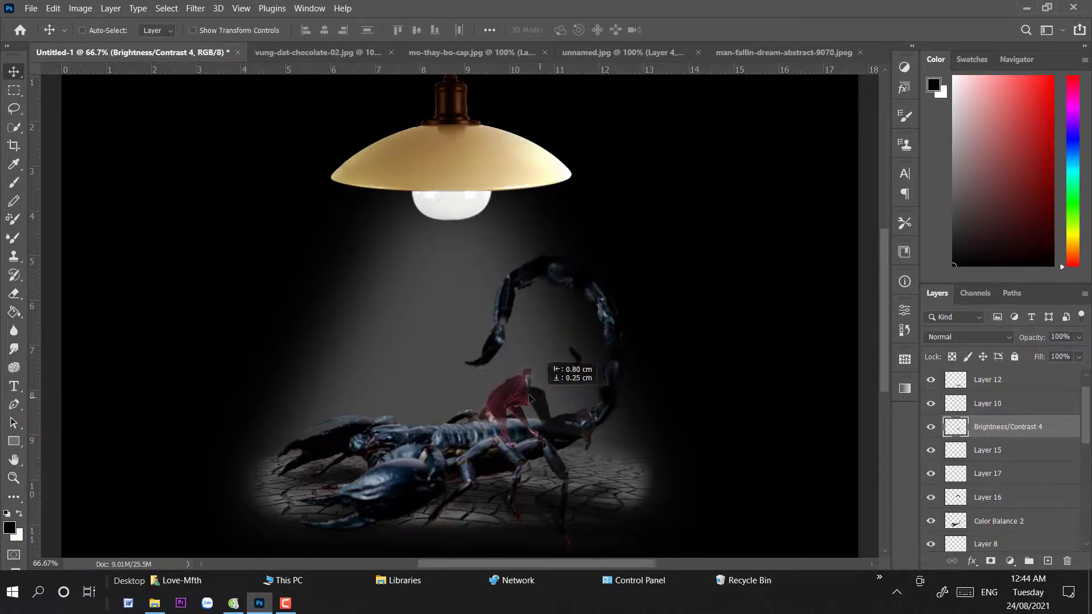
- Shift the falling man slightly left, then select tail Layers 16 and 17
{"action": "left_click_drag", "start_coordinate": [530, 397], "coordinate": [487, 390]}
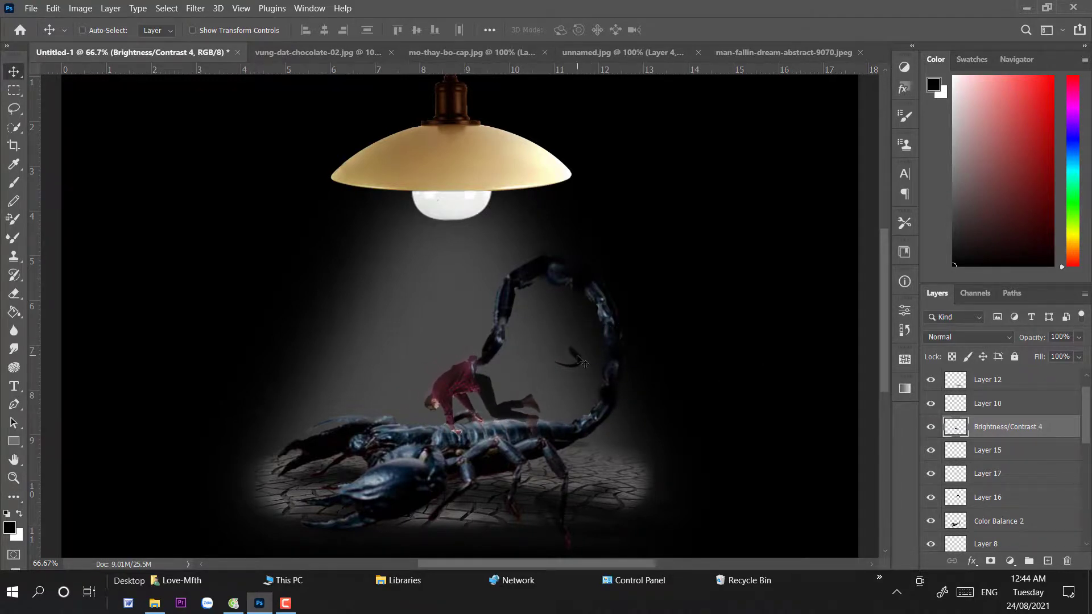
{"action": "left_click_drag", "start_coordinate": [465, 378], "coordinate": [485, 393]}
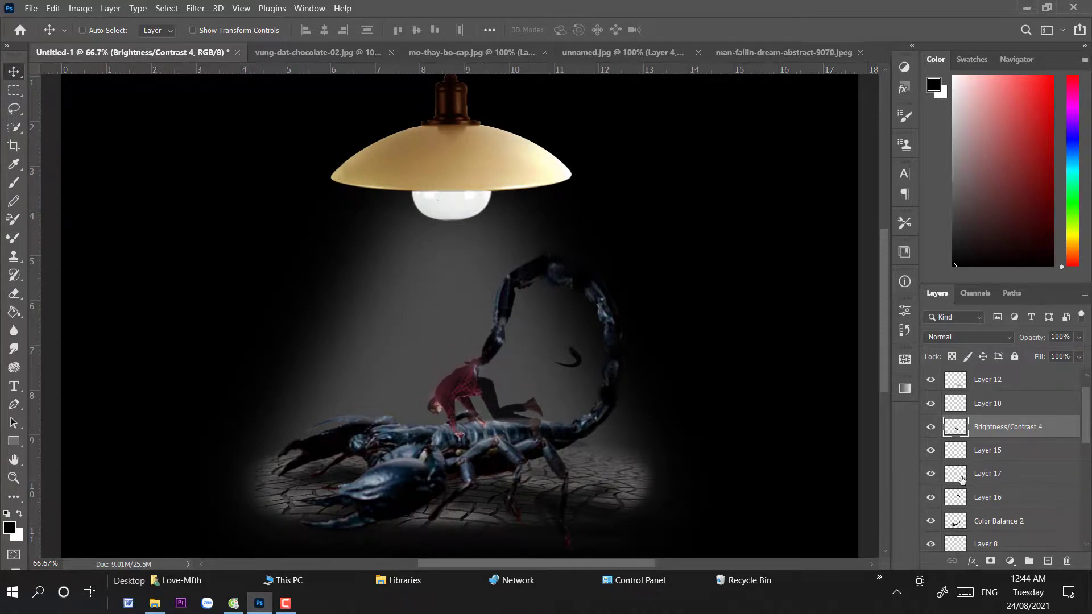
{"action": "left_click", "coordinate": [996, 497]}
{"action": "left_click", "coordinate": [1004, 475], "text": "shift"}
{"action": "key", "text": "t"}
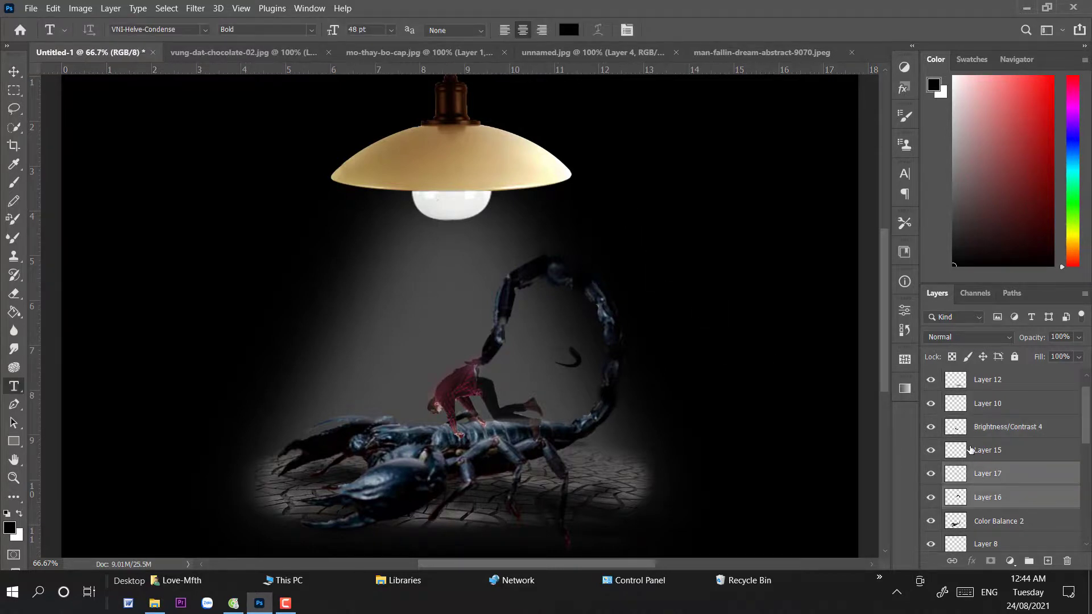
{"action": "key", "text": "v"}
- Rotate the scorpion's tail about 30° and shift it up and to the right
{"action": "key", "text": "ctrl+t"}
{"action": "left_click_drag", "start_coordinate": [653, 220], "coordinate": [671, 249]}
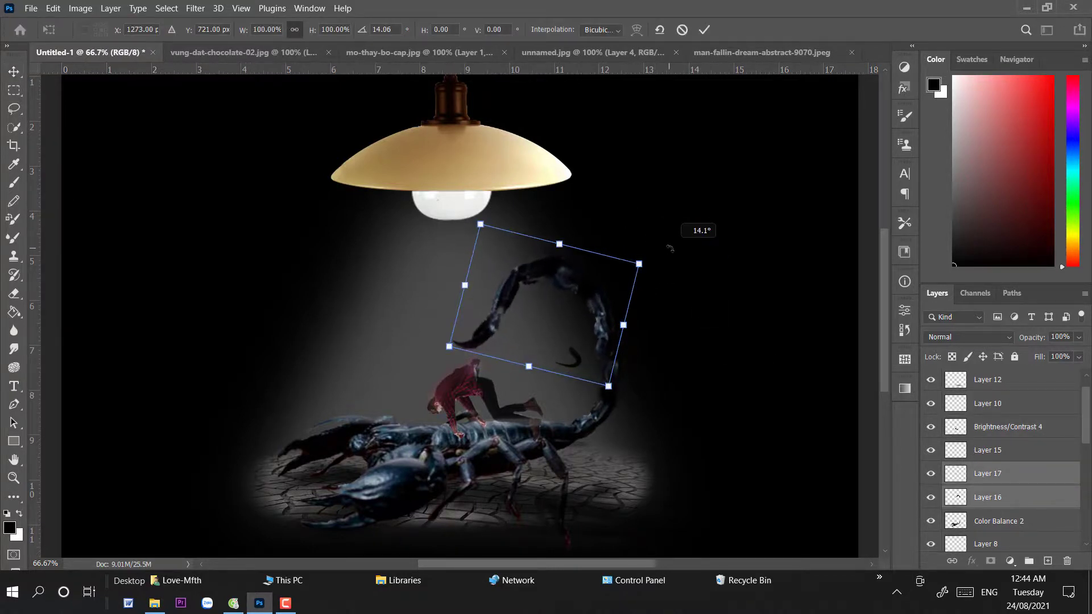
{"action": "left_click_drag", "start_coordinate": [601, 302], "coordinate": [614, 291]}
{"action": "left_click_drag", "start_coordinate": [682, 256], "coordinate": [688, 292]}
{"action": "left_click_drag", "start_coordinate": [604, 295], "coordinate": [616, 303]}
{"action": "key", "text": "Return"}
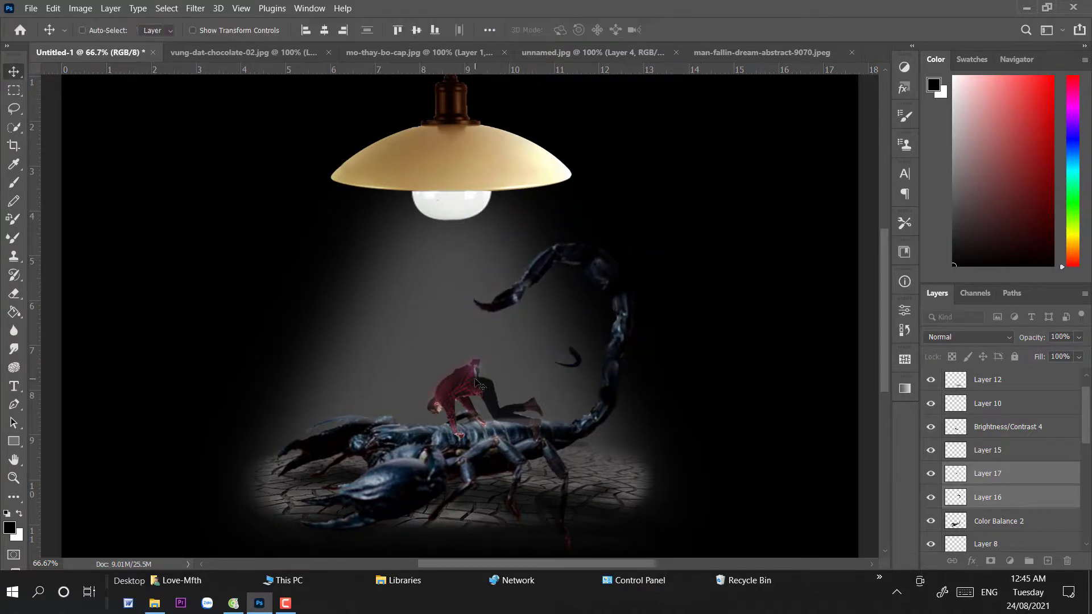
- Raise the falling man's layer about 110 px into the tail's curl
{"action": "scroll", "coordinate": [975, 445], "scroll_direction": "down", "scroll_amount": 4}
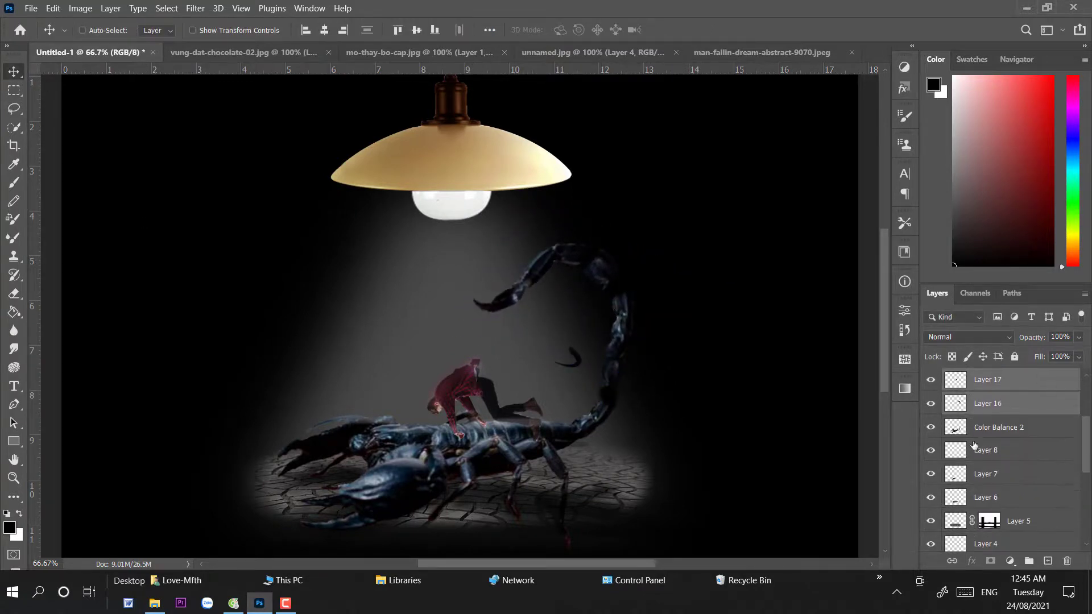
{"action": "scroll", "coordinate": [974, 445], "scroll_direction": "up", "scroll_amount": 2}
{"action": "scroll", "coordinate": [974, 438], "scroll_direction": "up", "scroll_amount": 3}
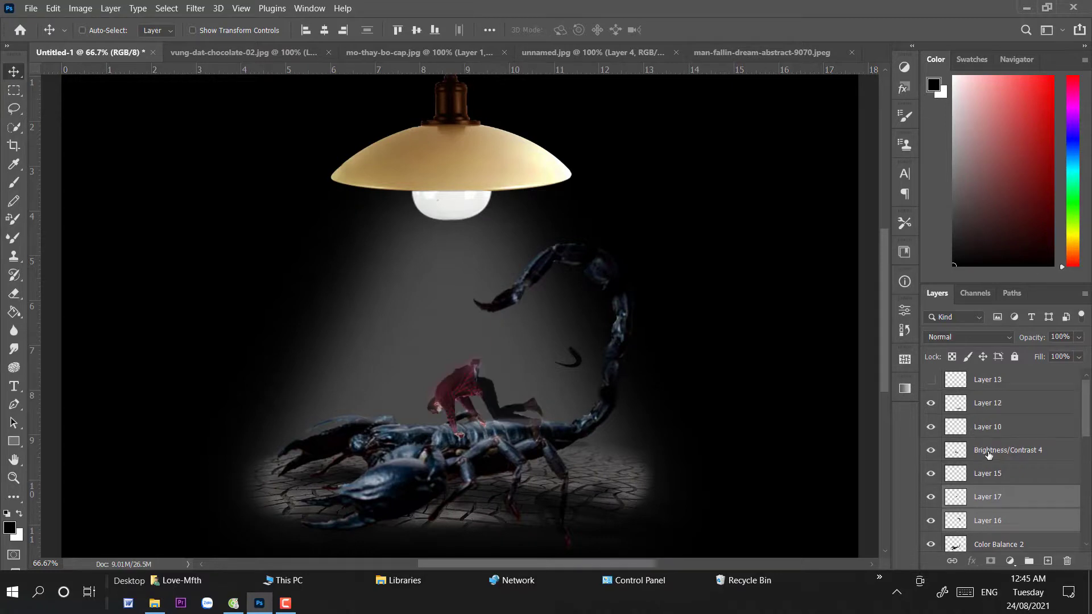
{"action": "left_click", "coordinate": [1001, 450]}
{"action": "key", "text": "ctrl+t"}
{"action": "left_click_drag", "start_coordinate": [480, 394], "coordinate": [481, 332]}
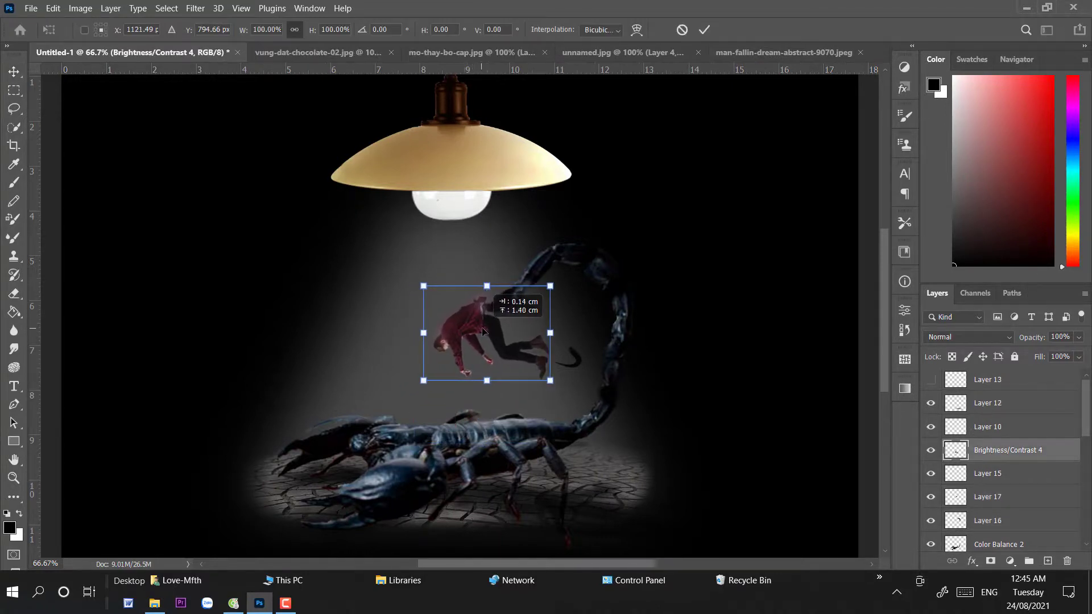
{"action": "key", "text": "Return"}
- On a new layer, paint soft shading inside the scorpion's outline with a 117 px brush
{"action": "left_click", "coordinate": [1048, 561]}
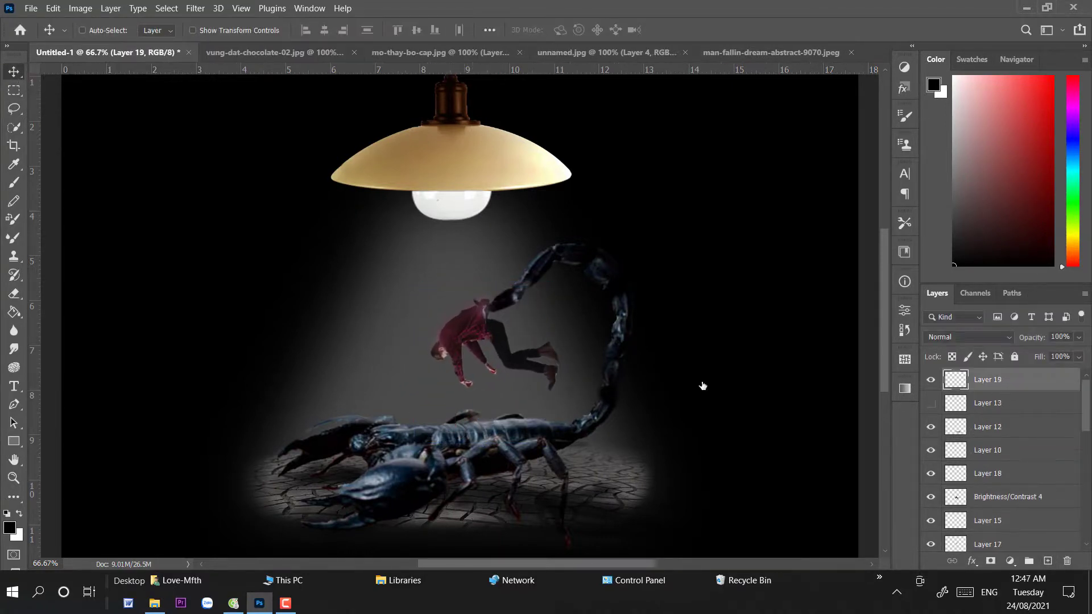
{"action": "scroll", "coordinate": [1035, 455], "scroll_direction": "down", "scroll_amount": 3}
{"action": "left_click", "coordinate": [956, 520], "text": "ctrl"}
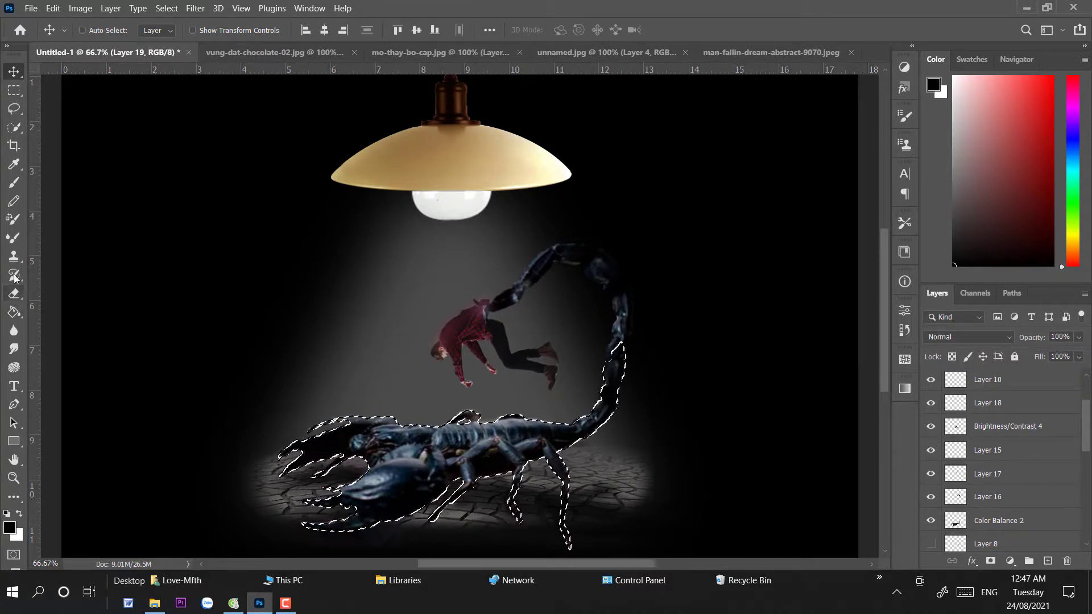
{"action": "key", "text": "b"}
{"action": "right_click", "coordinate": [512, 313]}
{"action": "left_click_drag", "start_coordinate": [568, 355], "coordinate": [603, 356]}
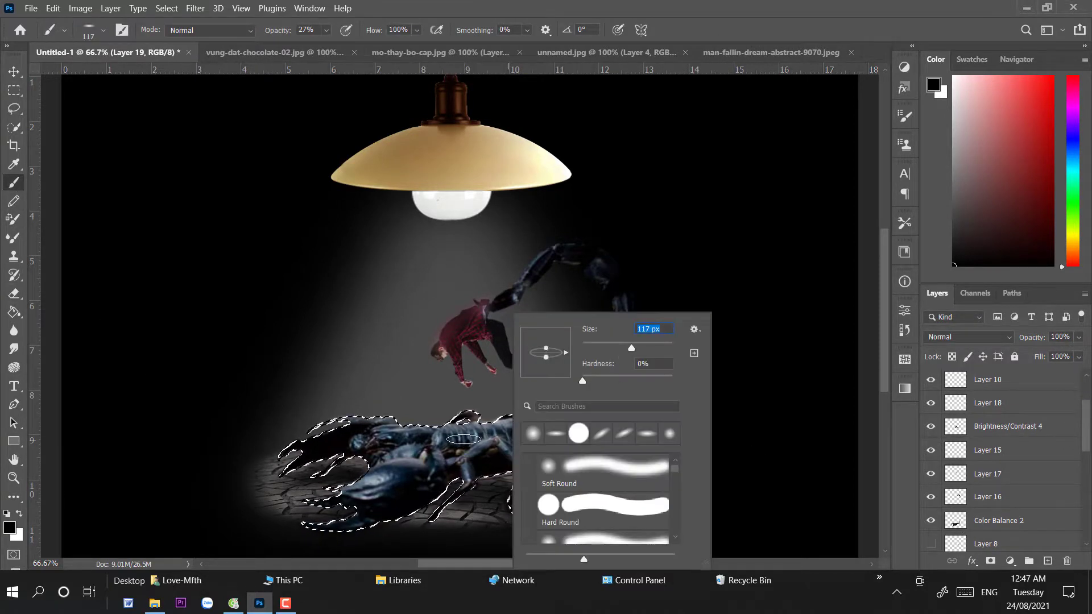
{"action": "key", "text": "Return"}
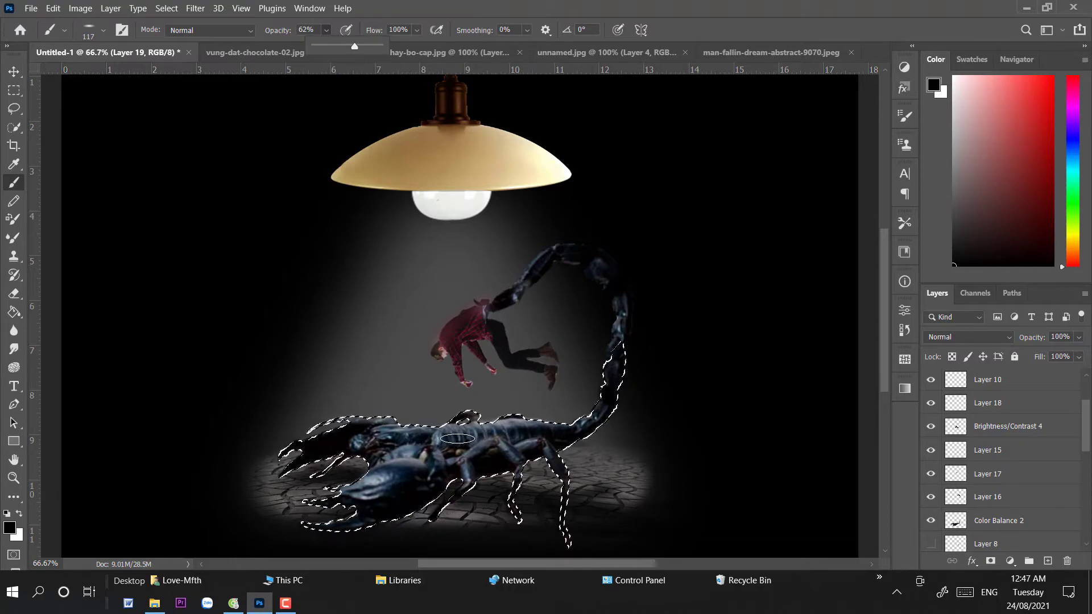
{"action": "left_click", "coordinate": [501, 438]}
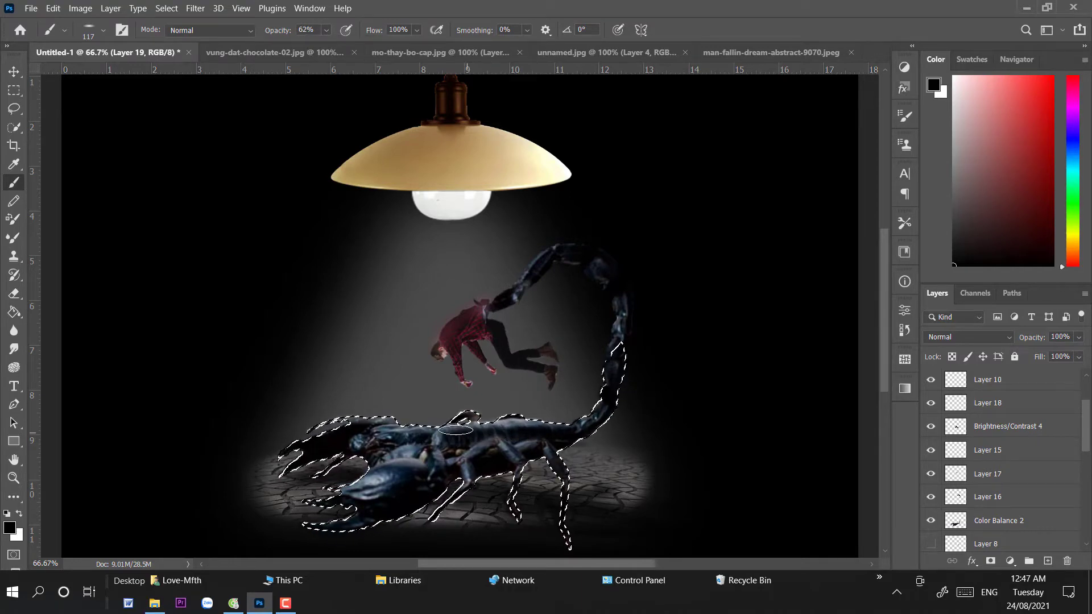
- Set the shading layer to 80% opacity, deselect, and merge visible layers into Background
{"action": "left_click", "coordinate": [1079, 338]}
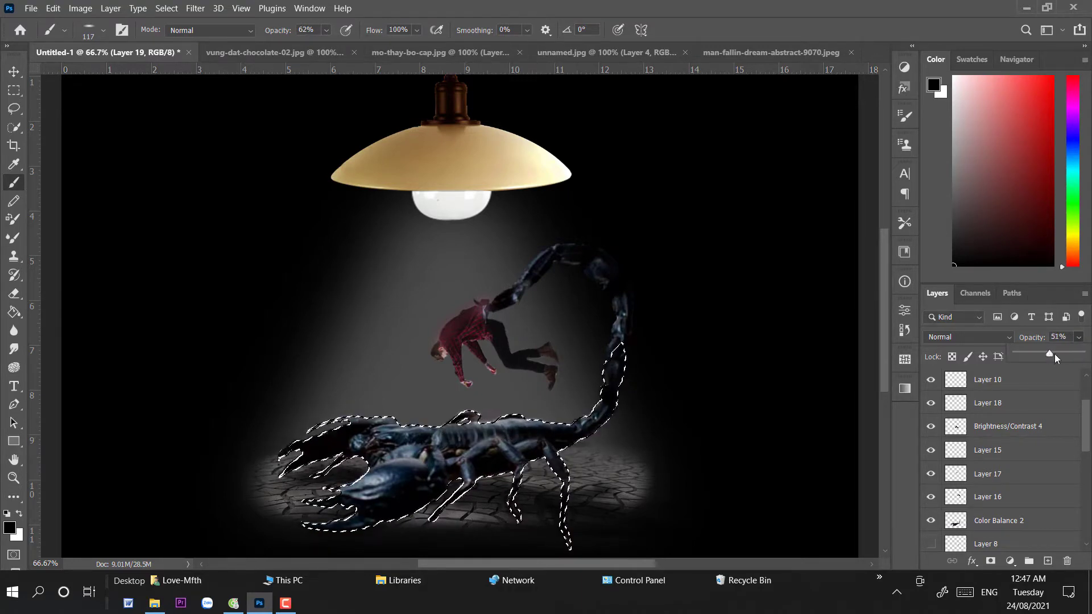
{"action": "mouse_move", "coordinate": [1083, 354]}
{"action": "left_mouse_down"}
{"action": "mouse_move", "coordinate": [1060, 354]}
{"action": "mouse_move", "coordinate": [1070, 354]}
{"action": "left_mouse_up"}
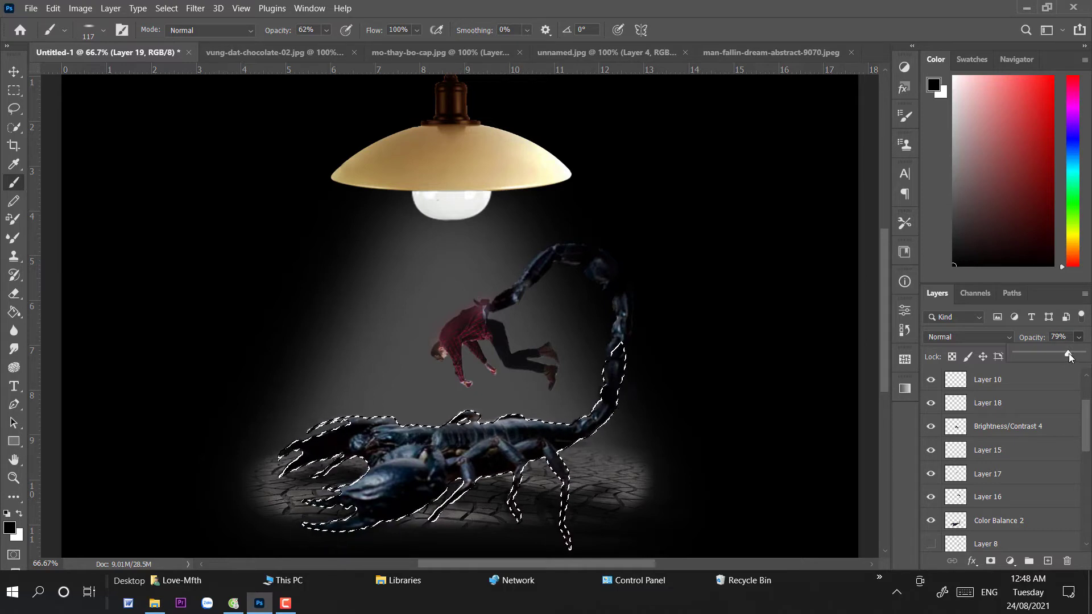
{"action": "key", "text": "ctrl+d"}
{"action": "left_click", "coordinate": [14, 72]}
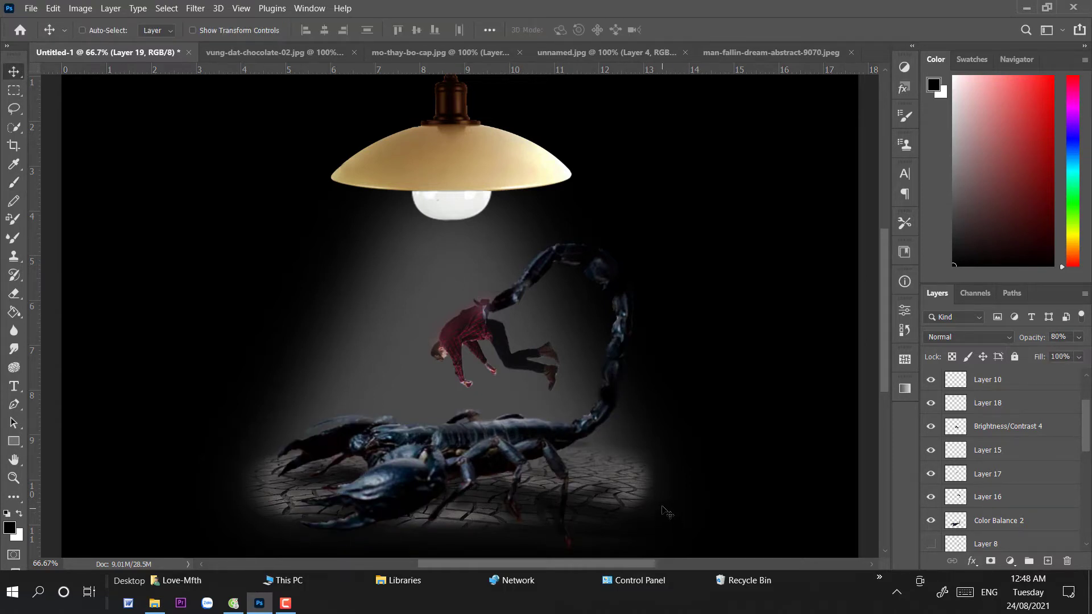
{"action": "key", "text": "ctrl+minus"}
{"action": "key", "text": "ctrl+shift+e"}
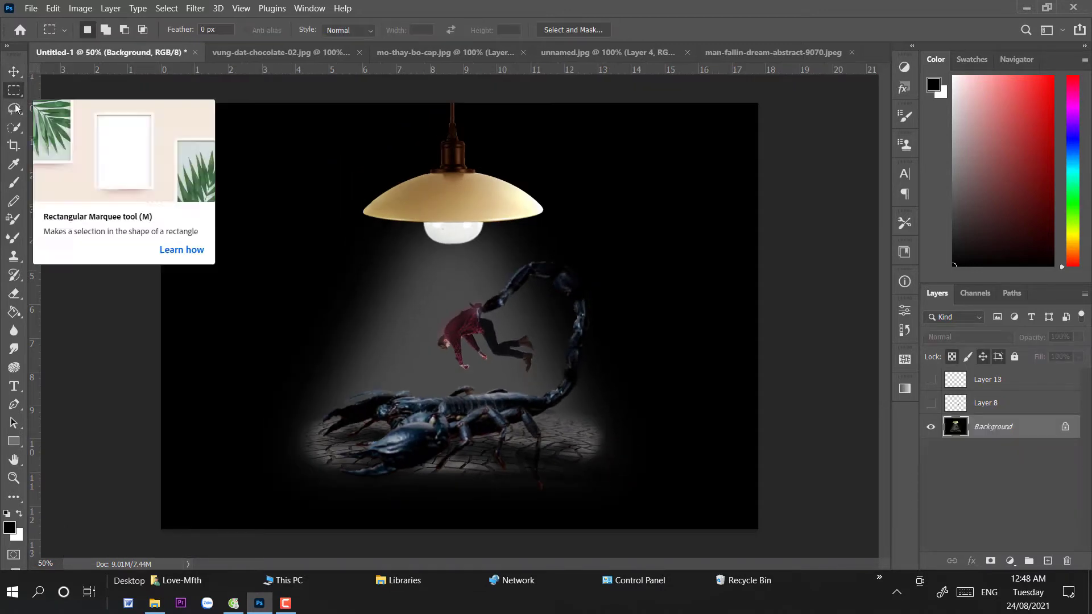
- Crop the left and right sides into a portrait frame, then view it at 66.7%
{"action": "left_click", "coordinate": [15, 145]}
{"action": "left_click_drag", "start_coordinate": [160, 330], "coordinate": [225, 307]}
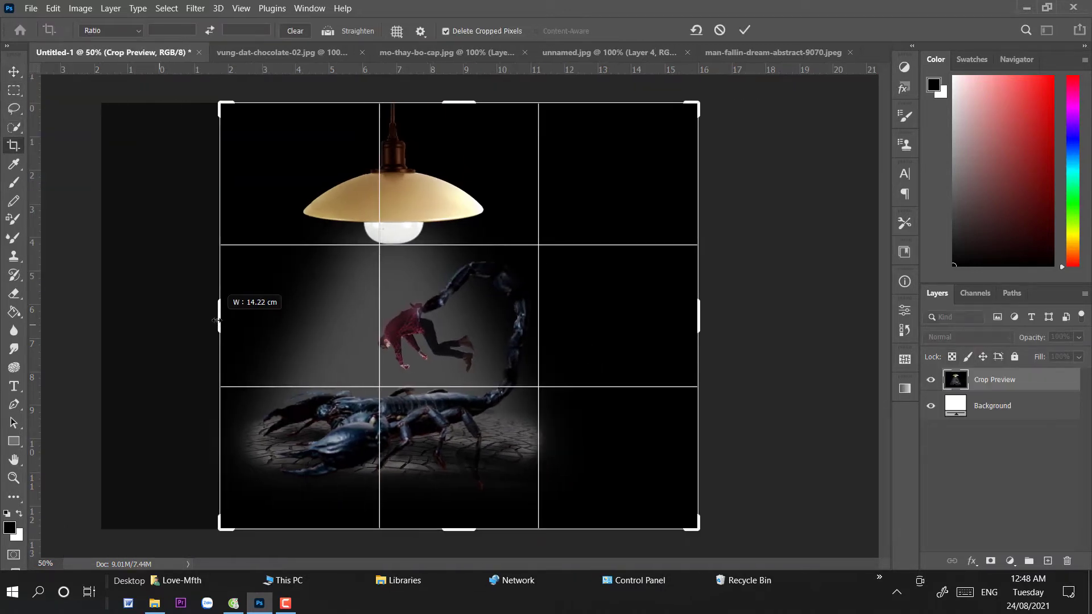
{"action": "left_click_drag", "start_coordinate": [724, 311], "coordinate": [639, 305]}
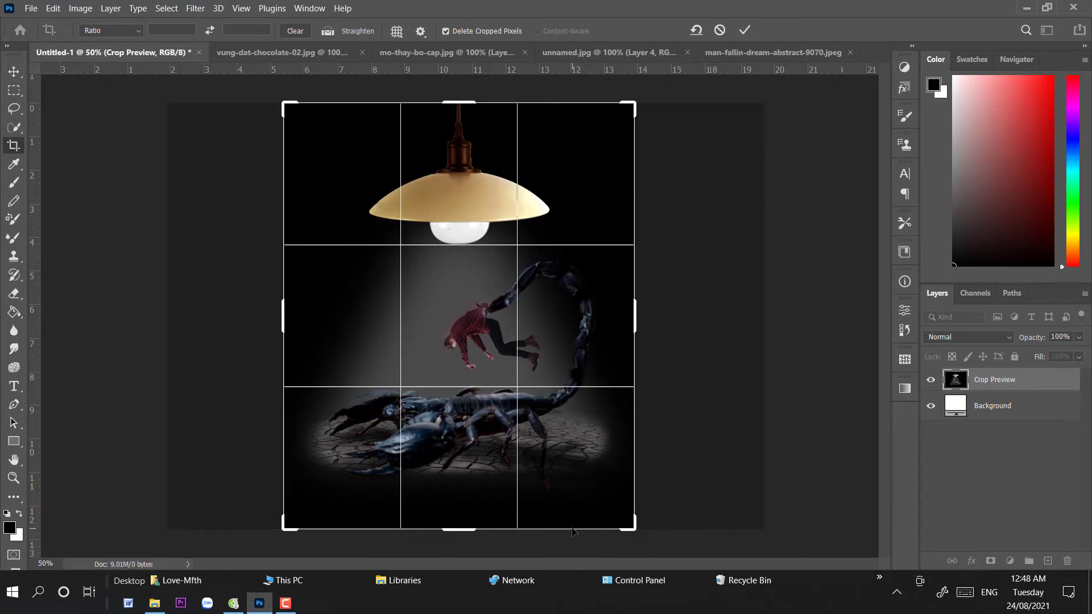
{"action": "key", "text": "Return"}
{"action": "key", "text": "v"}
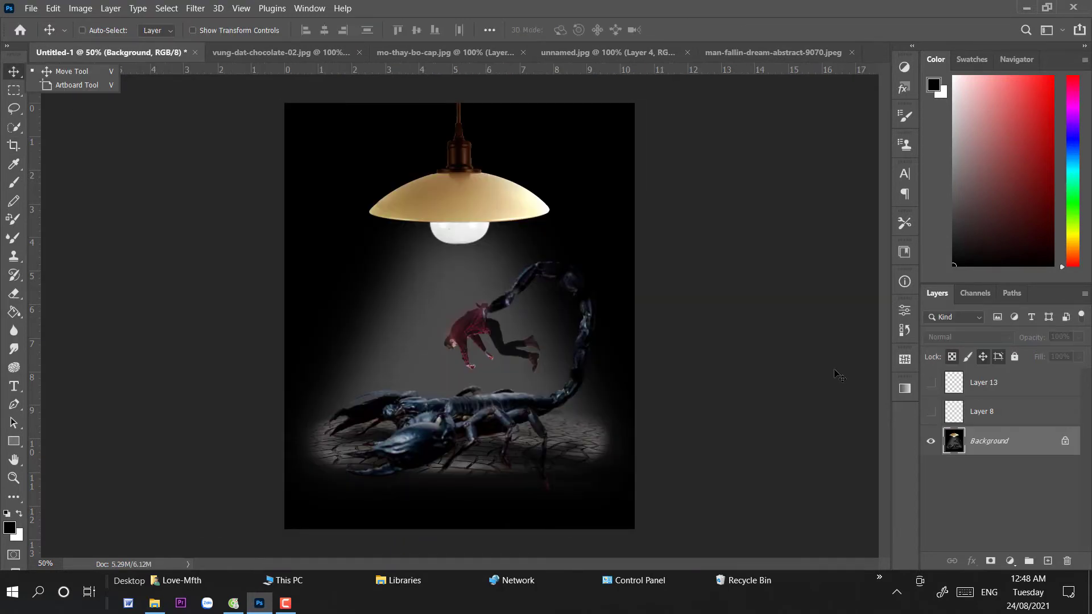
{"action": "key", "text": "ctrl+plus"}
{"action": "scroll", "coordinate": [789, 364], "scroll_direction": "down", "scroll_amount": 2}
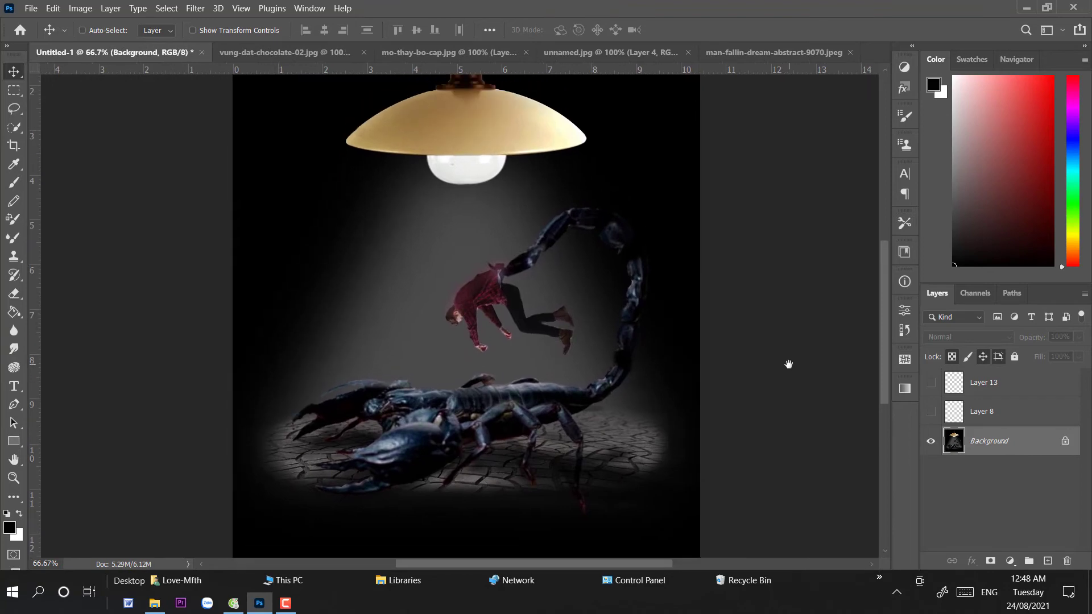